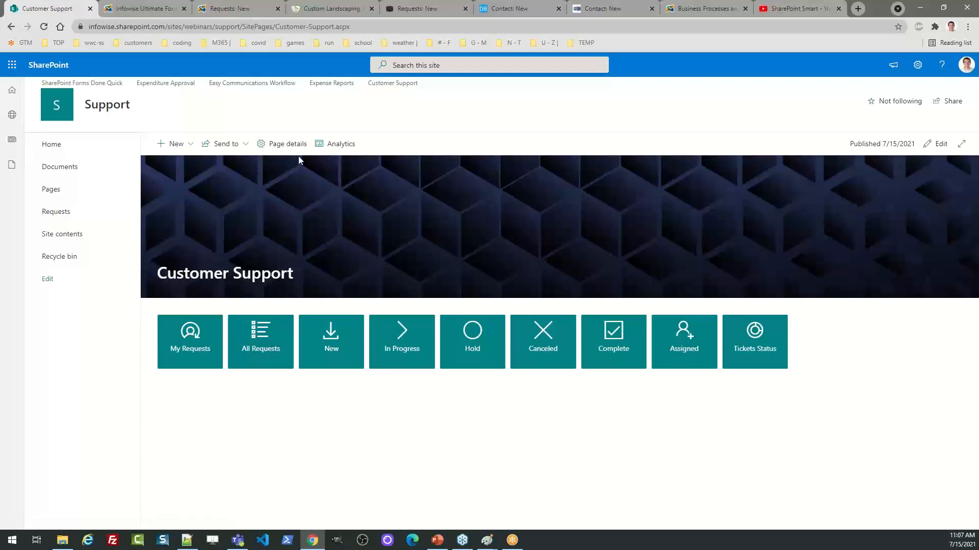
{"action": "left_click", "coordinate": [314, 10]}
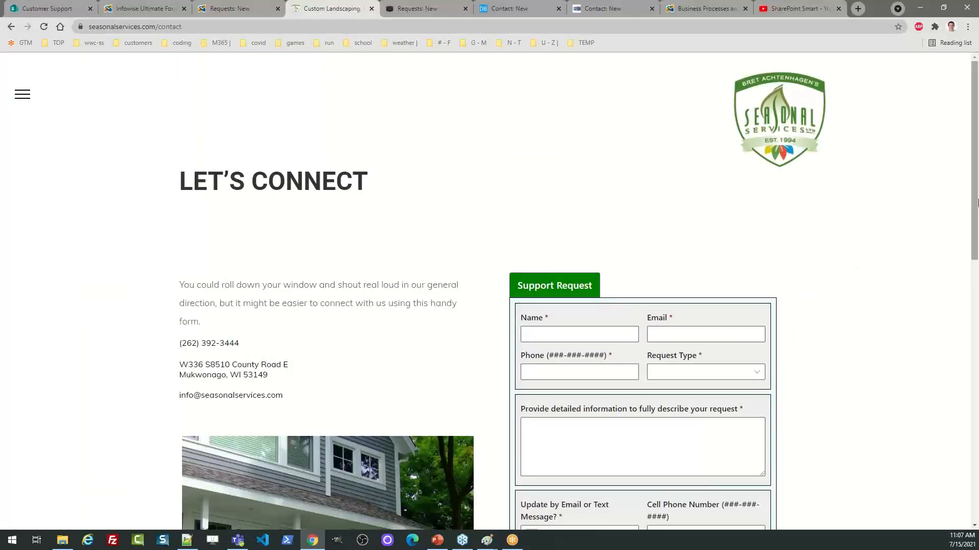
{"action": "left_click_drag", "start_coordinate": [977, 185], "coordinate": [976, 184]}
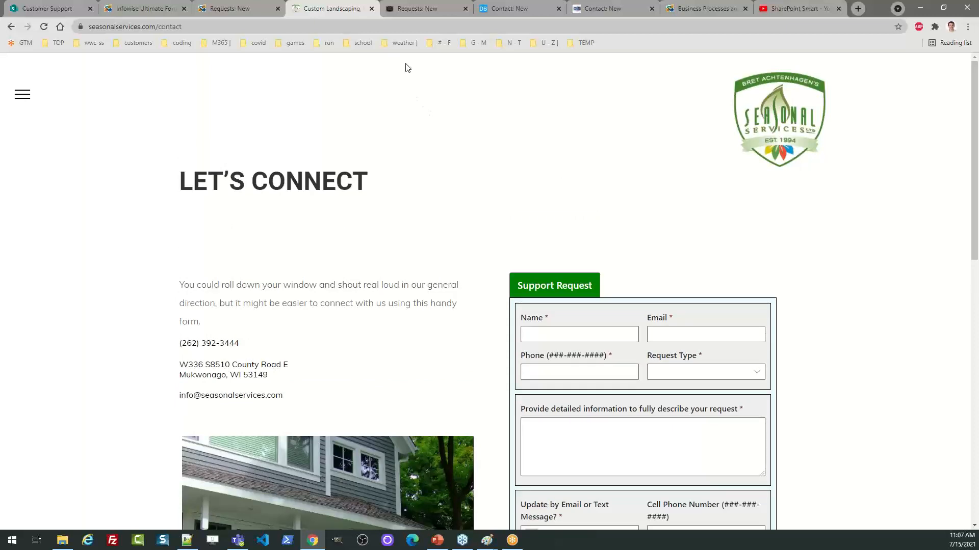
{"action": "left_click", "coordinate": [234, 9]}
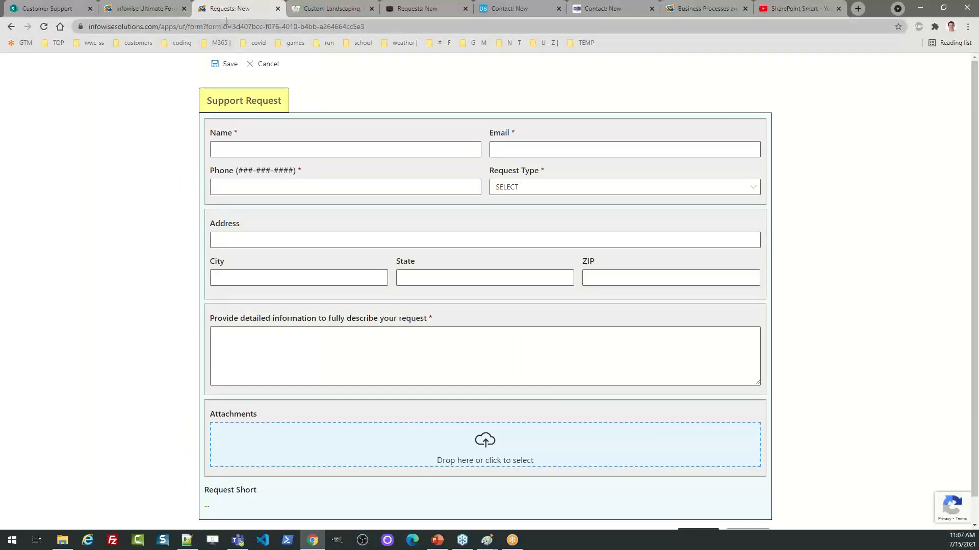
{"action": "left_click", "coordinate": [149, 5]}
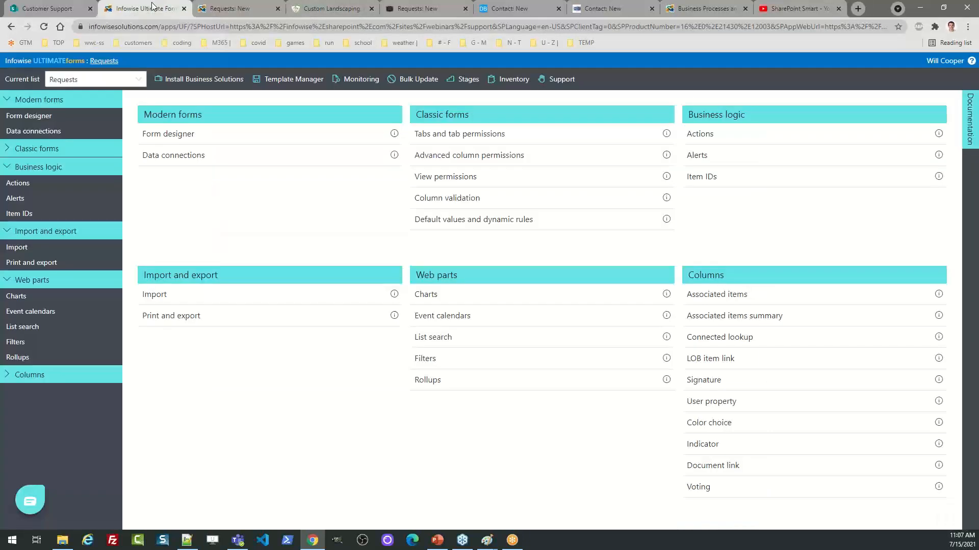
{"action": "left_click", "coordinate": [46, 9]}
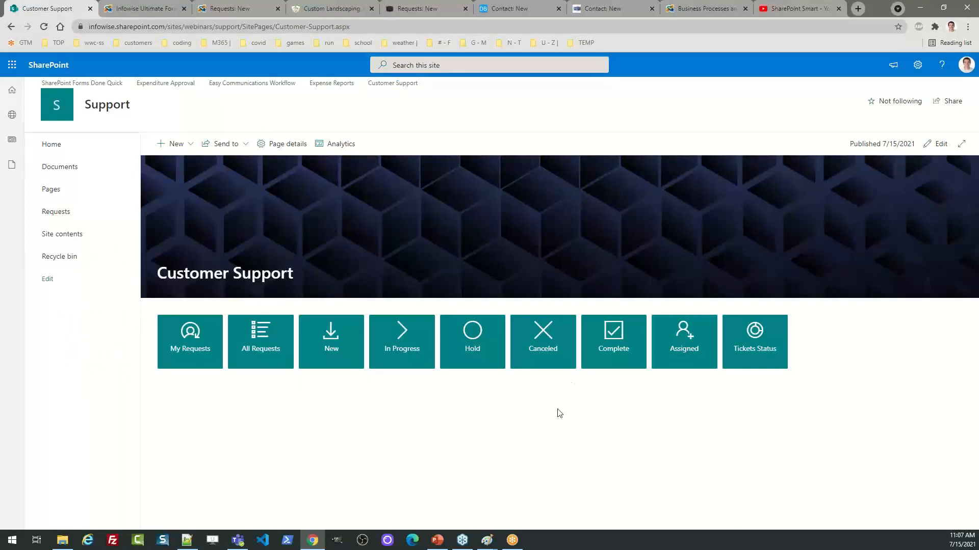
Open the Requests list from the All Requests tile and start a blank Support Request form
{"action": "left_click", "coordinate": [258, 341]}
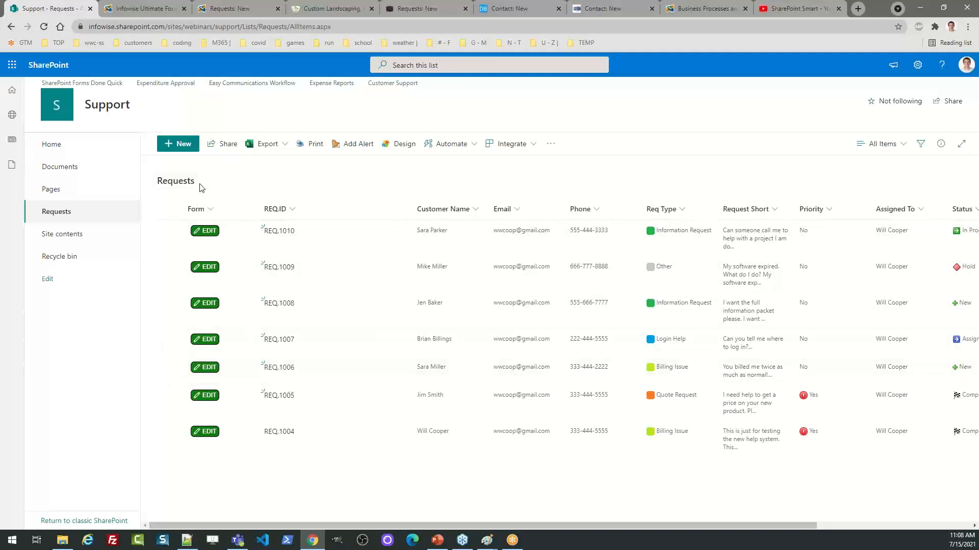
{"action": "left_click", "coordinate": [183, 144]}
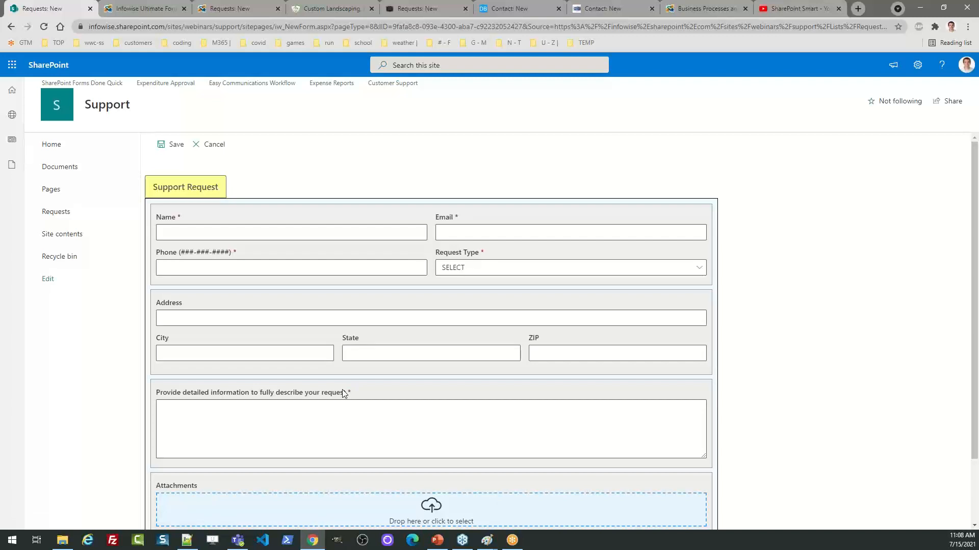
Enter the requester's name, email and phone number, and set Request Type to Login Help
{"action": "left_click", "coordinate": [182, 236]}
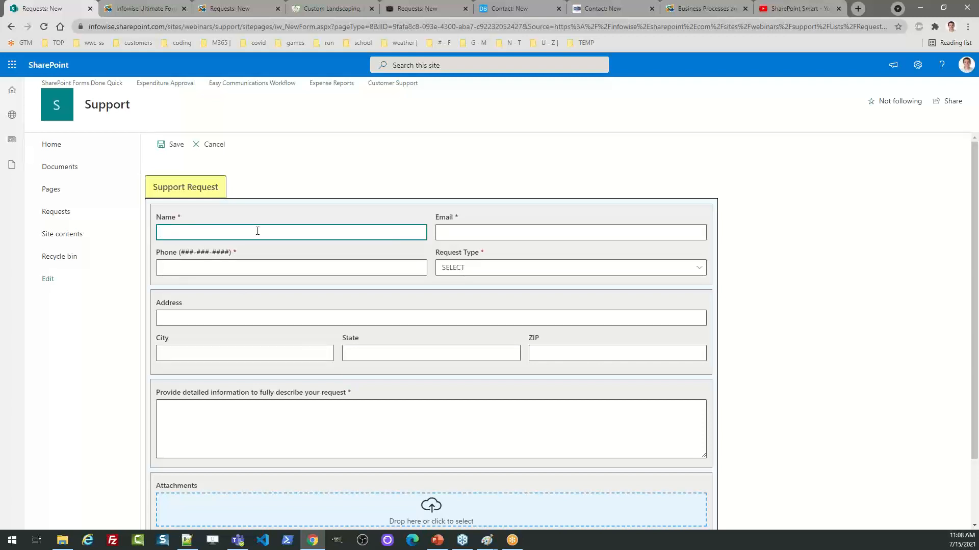
{"action": "key", "text": "Tab"}
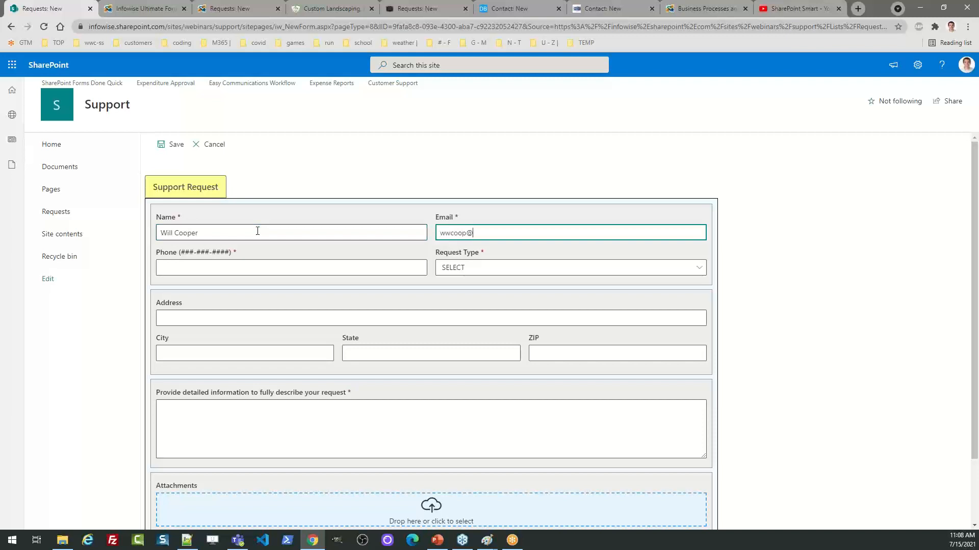
{"action": "key", "text": "Tab"}
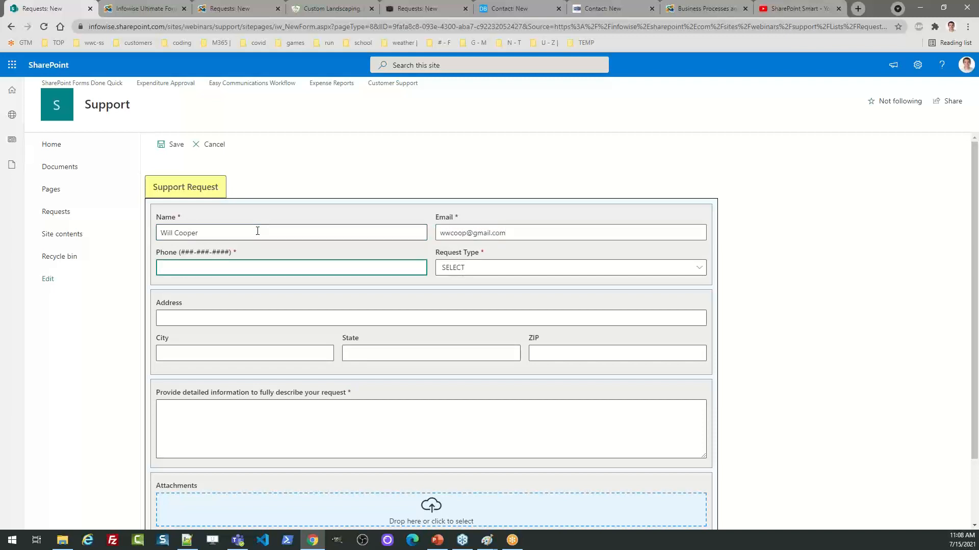
{"action": "type", "text": "666-777-8888"}
{"action": "key", "text": "Tab"}
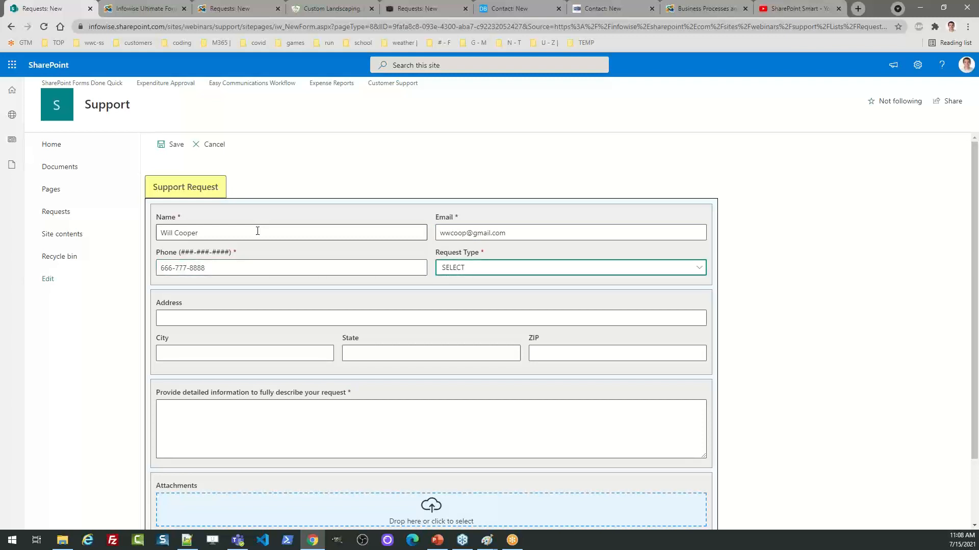
{"action": "left_click", "coordinate": [477, 270]}
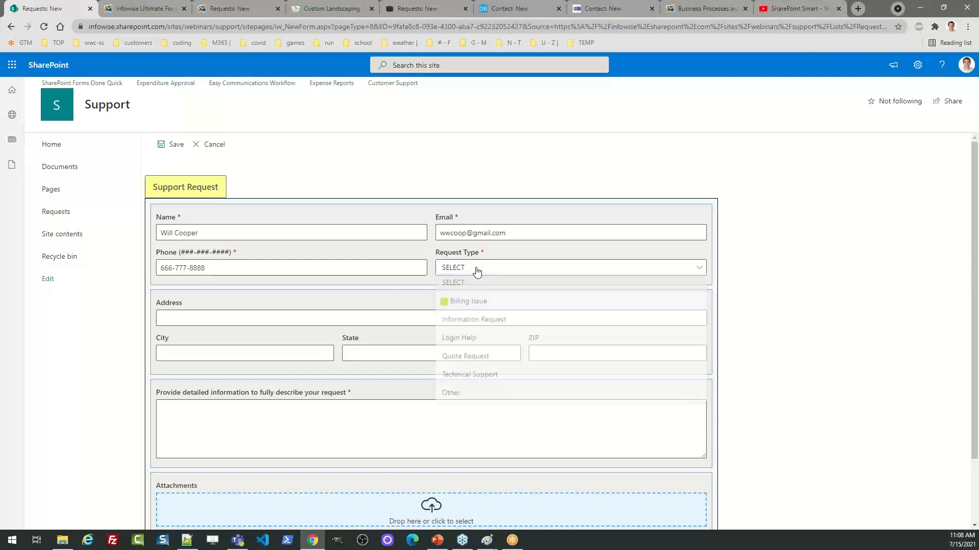
{"action": "left_click", "coordinate": [476, 342]}
{"action": "left_click", "coordinate": [267, 321]}
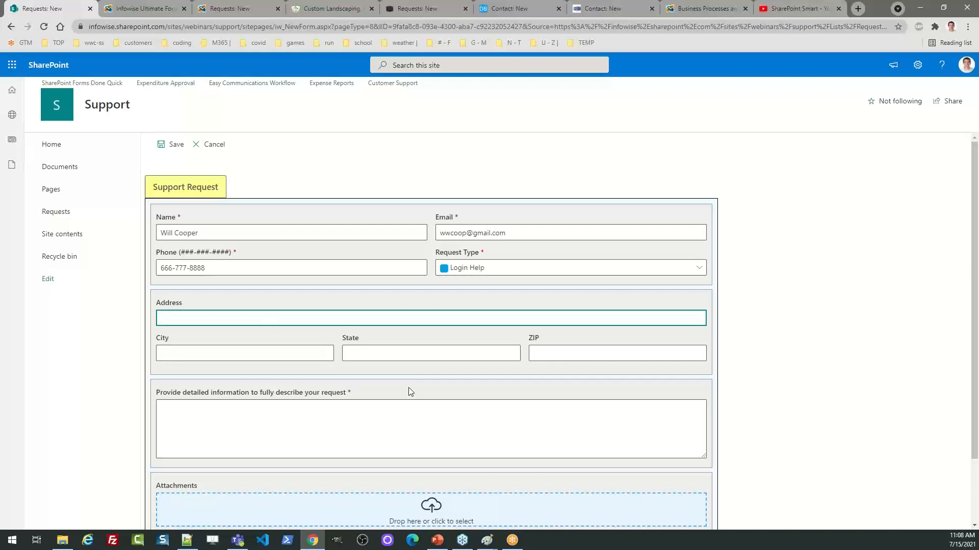
Fill in the requester's street address, city, state and ZIP code
{"action": "type", "text": "400 Miller St"}
{"action": "key", "text": "Tab"}
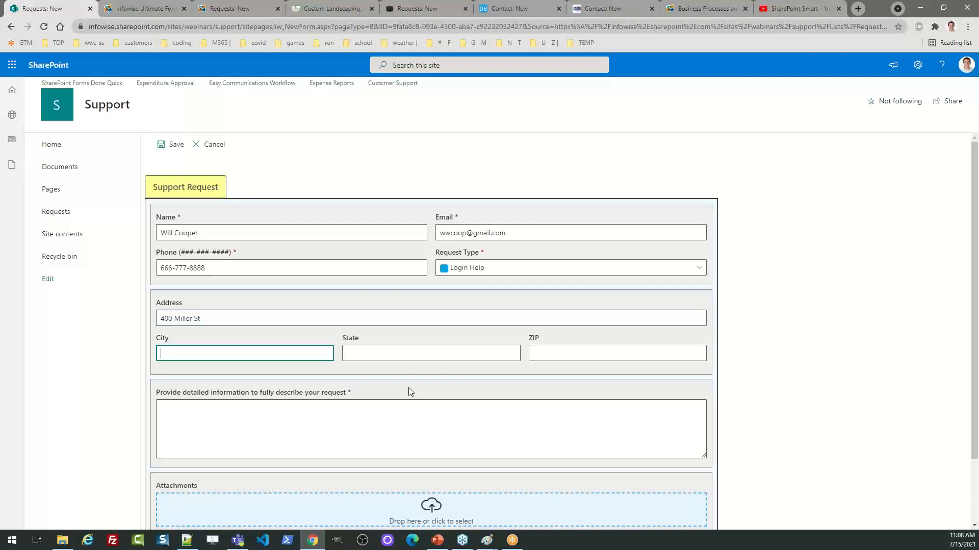
{"action": "type", "text": "Bigtown"}
{"action": "key", "text": "Tab"}
{"action": "type", "text": "OH"}
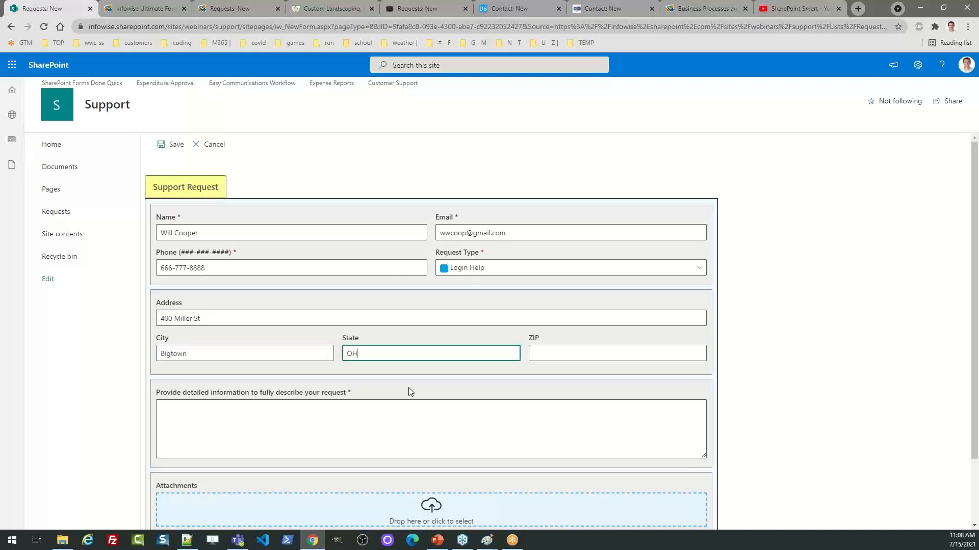
{"action": "key", "text": "Tab"}
{"action": "type", "text": "54545"}
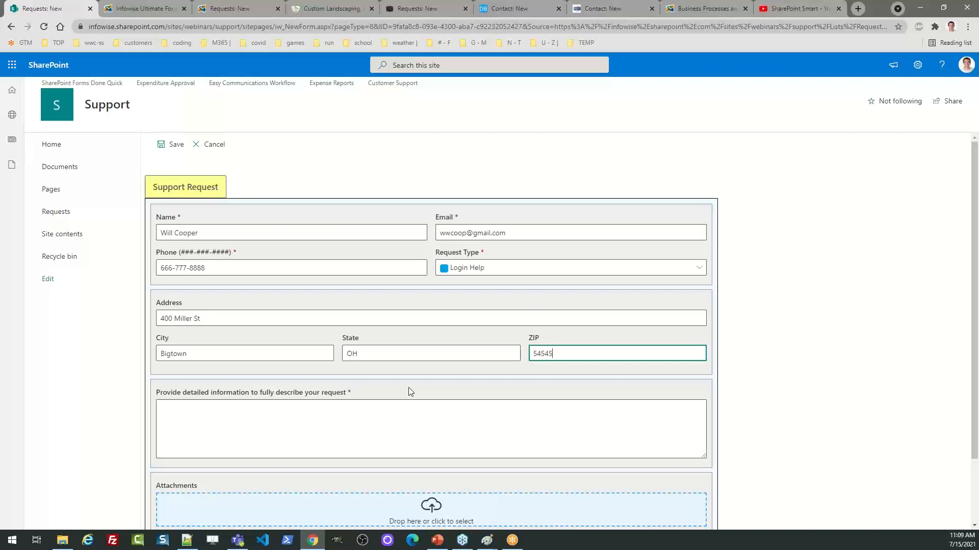
{"action": "key", "text": "Tab"}
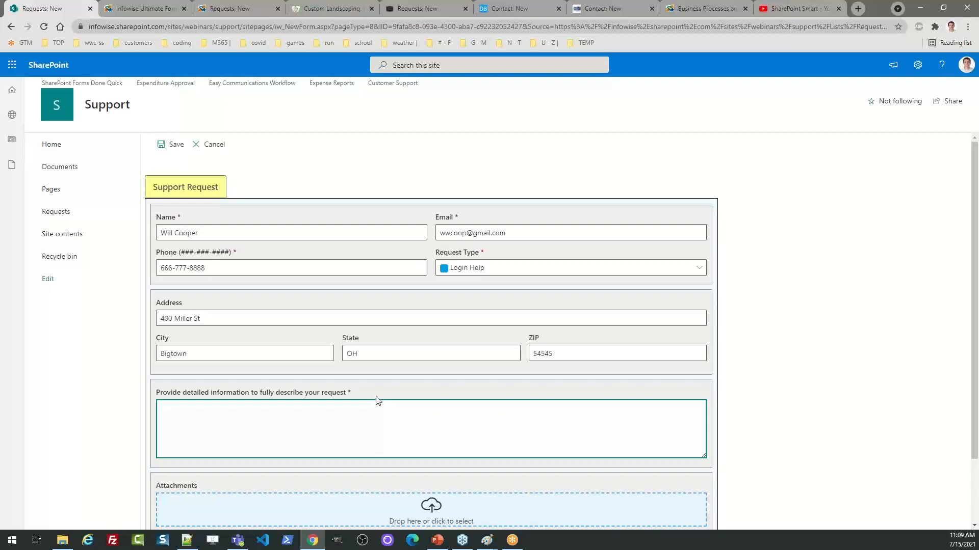
Describe the request as 'Can you please provide pricing information on your deluxe package?' and switch Request Type to Quote Request
{"action": "type", "text": "Can you please provide pricing information"}
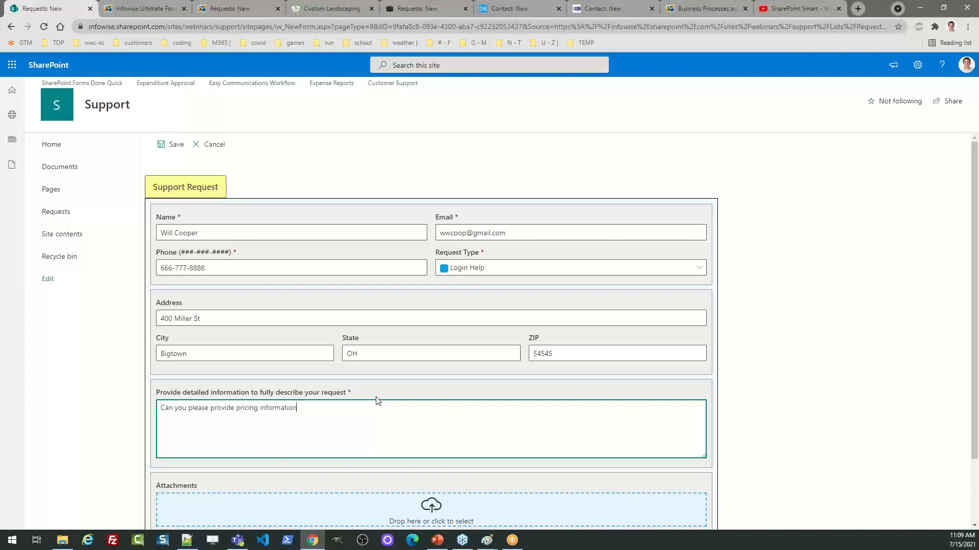
{"action": "type", "text": " on your deluxe package?"}
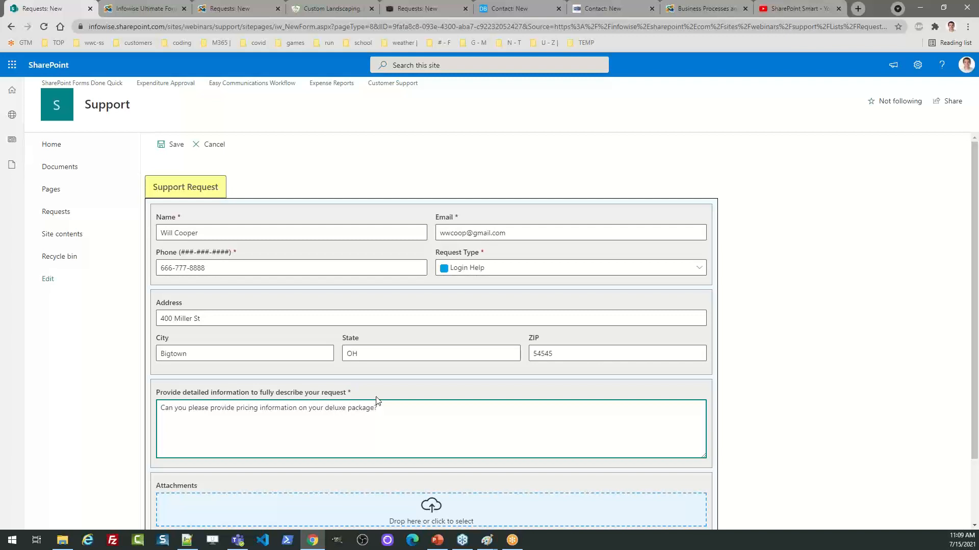
{"action": "left_click", "coordinate": [473, 272]}
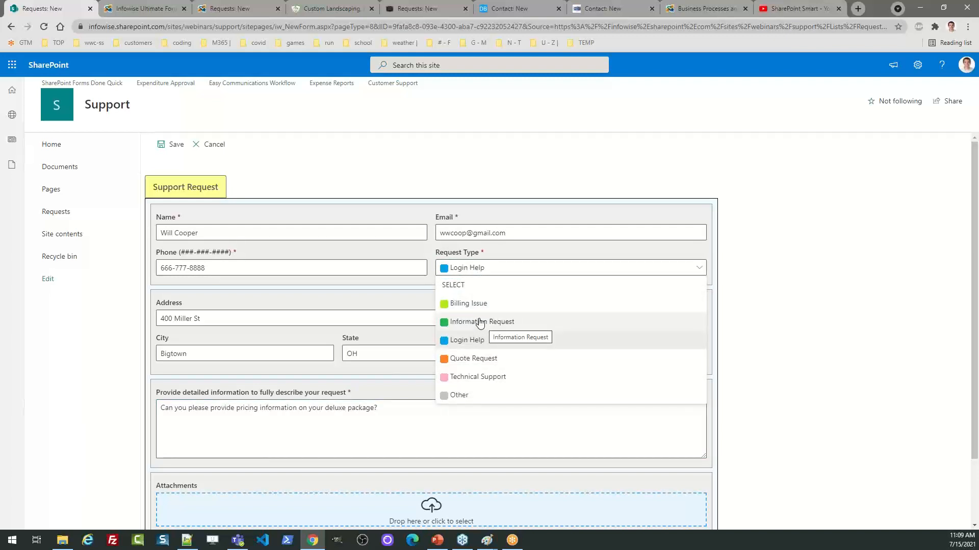
{"action": "left_click", "coordinate": [483, 360]}
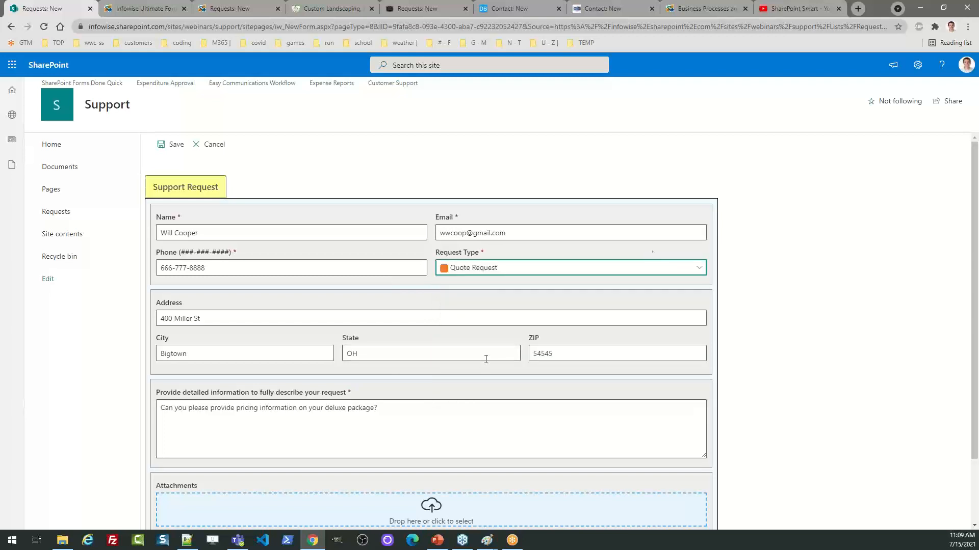
{"action": "scroll", "coordinate": [607, 381], "scroll_direction": "down", "scroll_amount": 2}
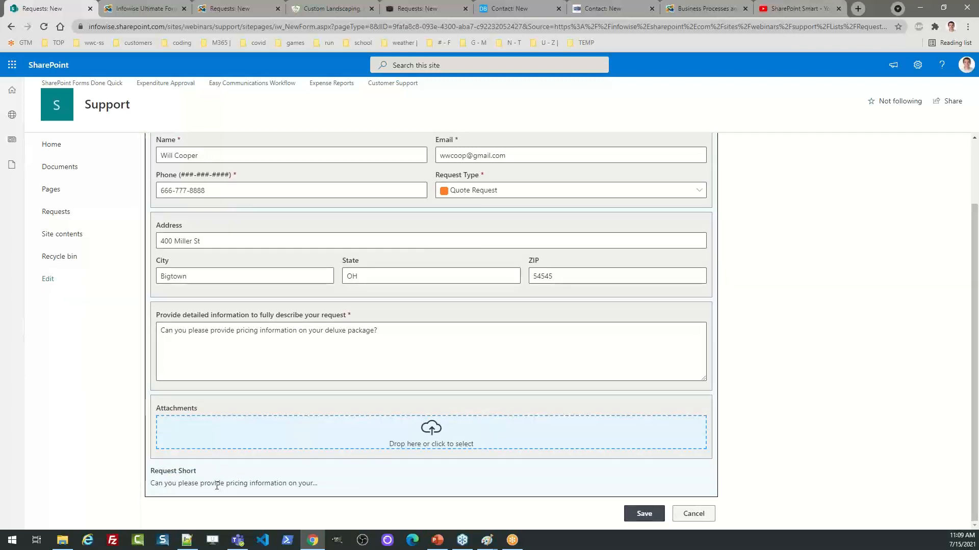
{"action": "left_click_drag", "start_coordinate": [200, 473], "coordinate": [163, 472]}
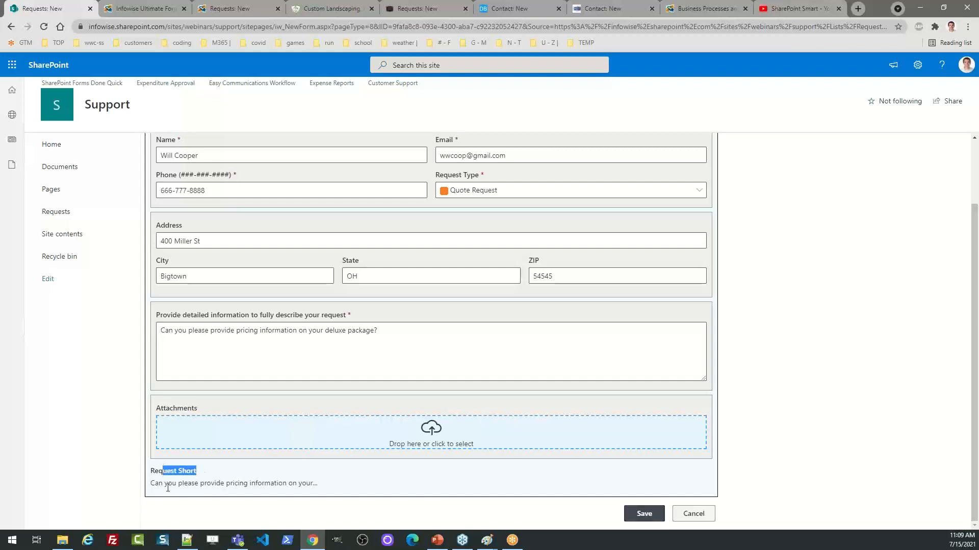
{"action": "left_click", "coordinate": [169, 487]}
Save the request, view the Lewis Systems public form, then return to the Requests list
{"action": "left_click", "coordinate": [644, 514]}
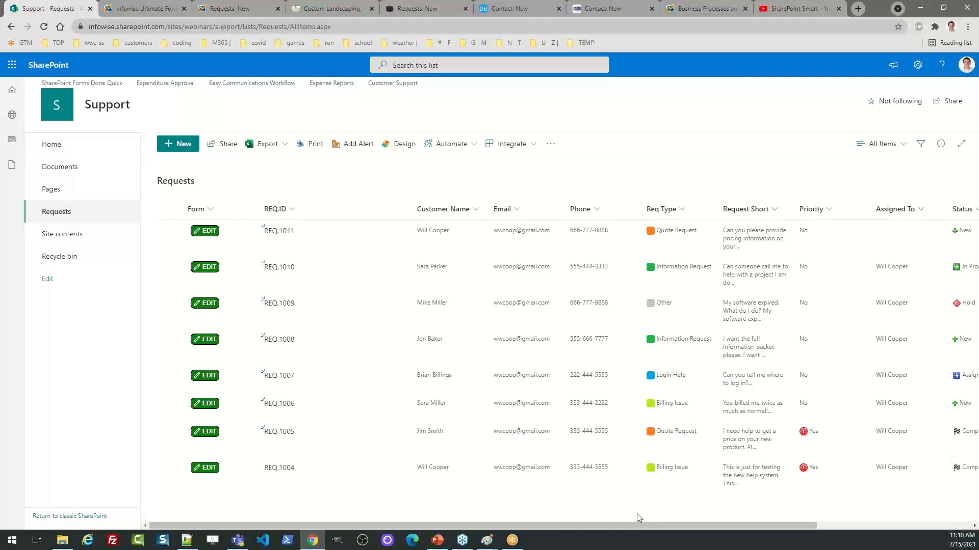
{"action": "left_click", "coordinate": [428, 8]}
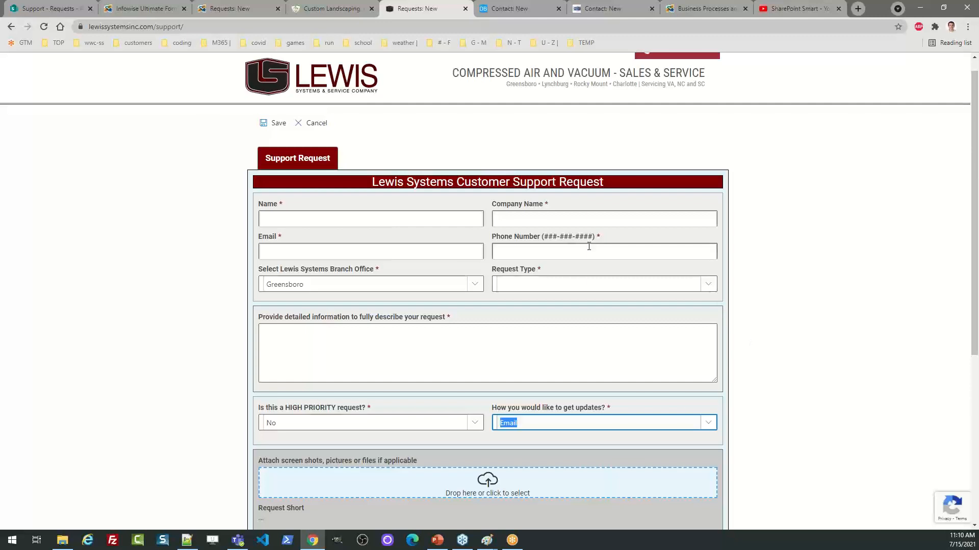
{"action": "left_click", "coordinate": [137, 7]}
{"action": "left_click", "coordinate": [49, 7]}
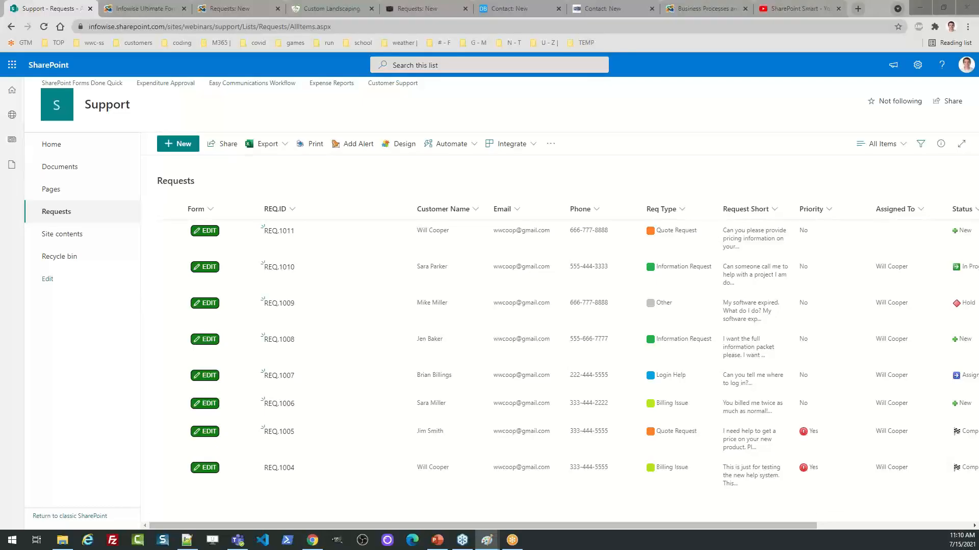
{"action": "mouse_move", "coordinate": [0, 36]}
{"action": "left_mouse_down"}
{"action": "mouse_move", "coordinate": [124, 64]}
{"action": "mouse_move", "coordinate": [489, 93]}
{"action": "left_mouse_up"}
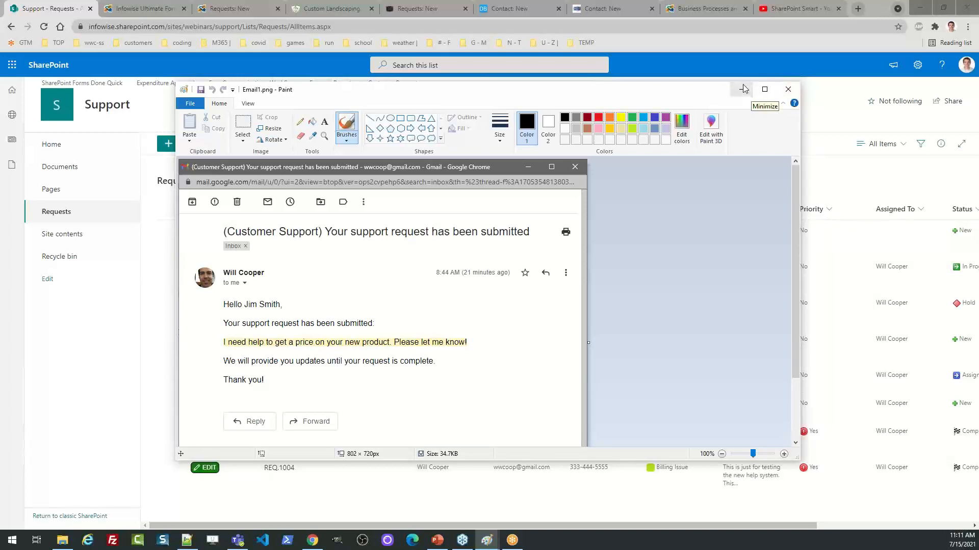
{"action": "left_click", "coordinate": [788, 91]}
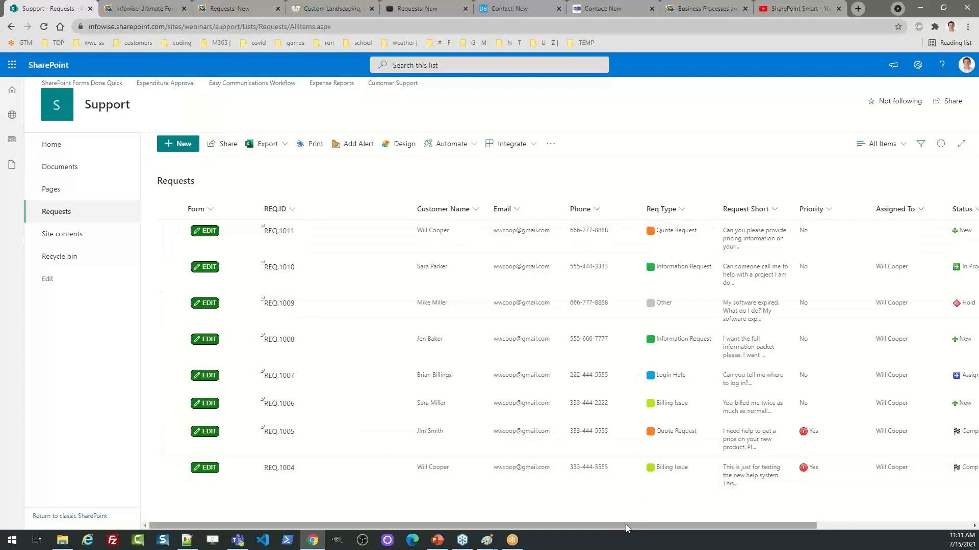
{"action": "left_click_drag", "start_coordinate": [626, 524], "coordinate": [573, 521]}
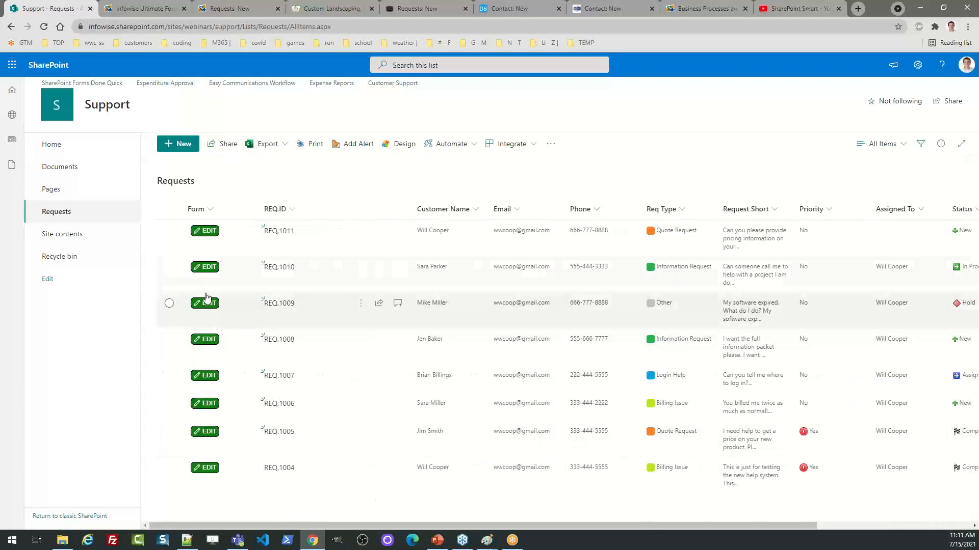
Open REQ.1011 for editing and point out its requester, Quote Request type and New status
{"action": "left_click", "coordinate": [205, 232]}
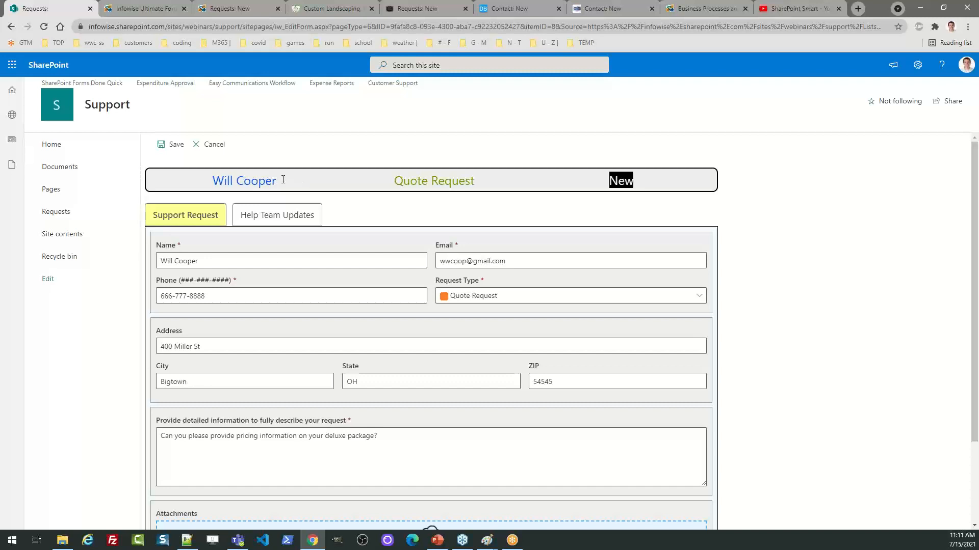
{"action": "left_click_drag", "start_coordinate": [282, 182], "coordinate": [209, 186]}
{"action": "left_click_drag", "start_coordinate": [482, 185], "coordinate": [393, 184]}
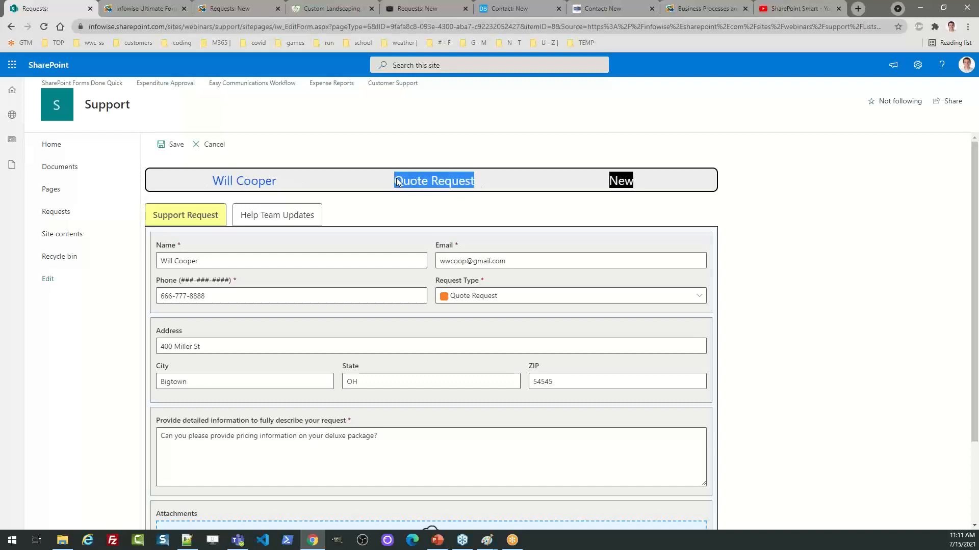
{"action": "left_click_drag", "start_coordinate": [654, 187], "coordinate": [610, 183]}
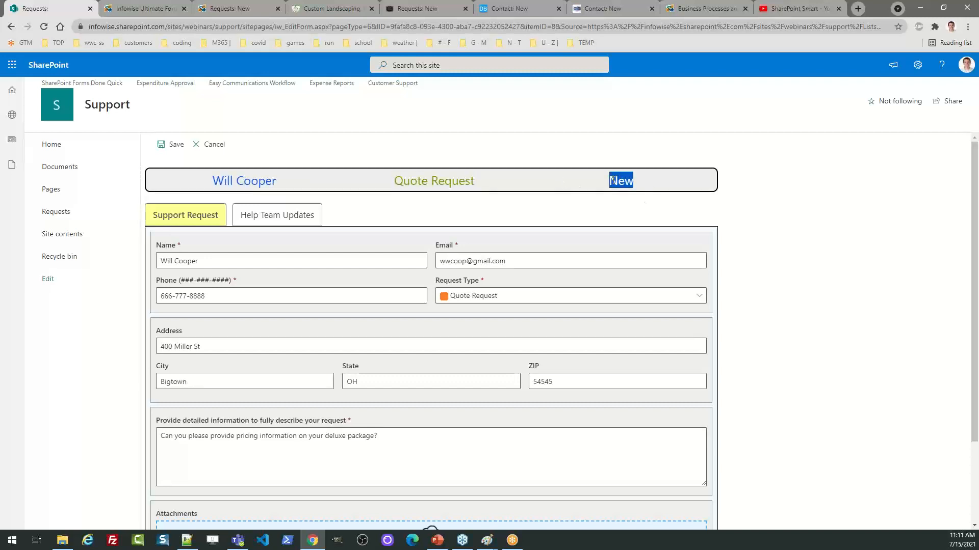
In Help Team Updates, set Priority to Yes and assign the request to a help team member
{"action": "left_click", "coordinate": [312, 218]}
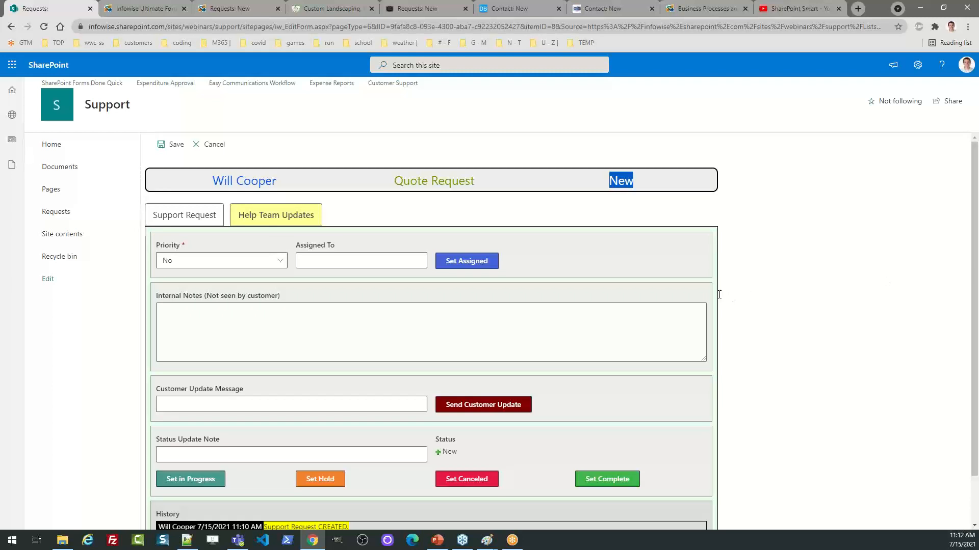
{"action": "left_click", "coordinate": [272, 264]}
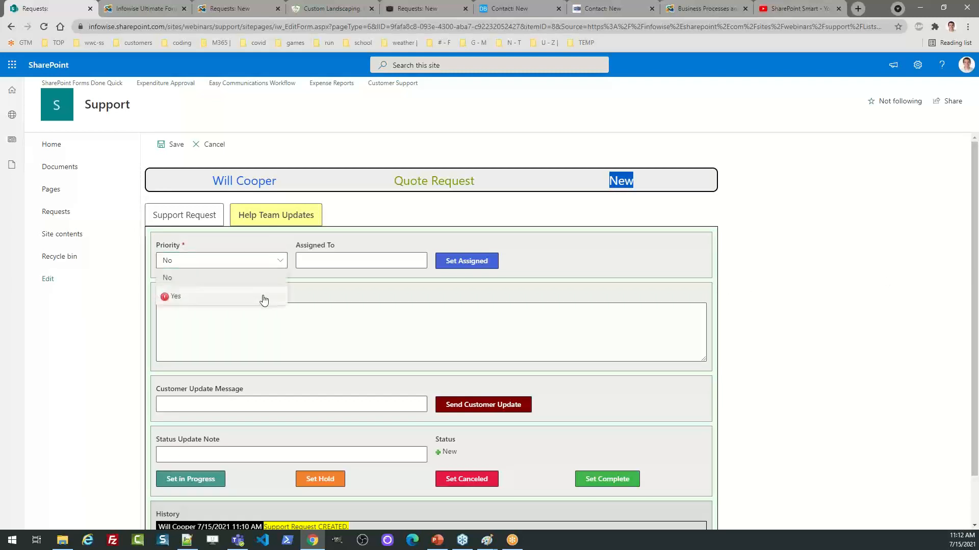
{"action": "left_click", "coordinate": [185, 302]}
{"action": "left_click", "coordinate": [336, 261]}
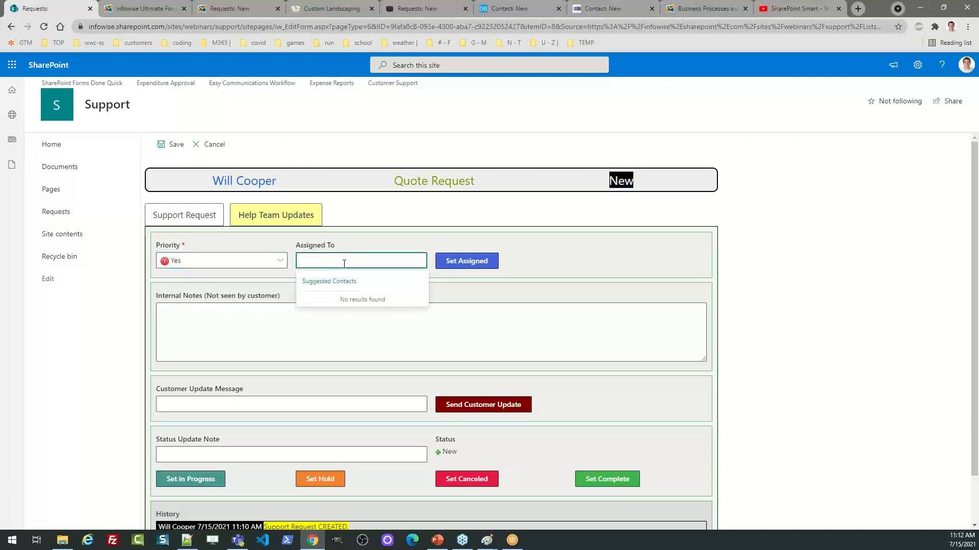
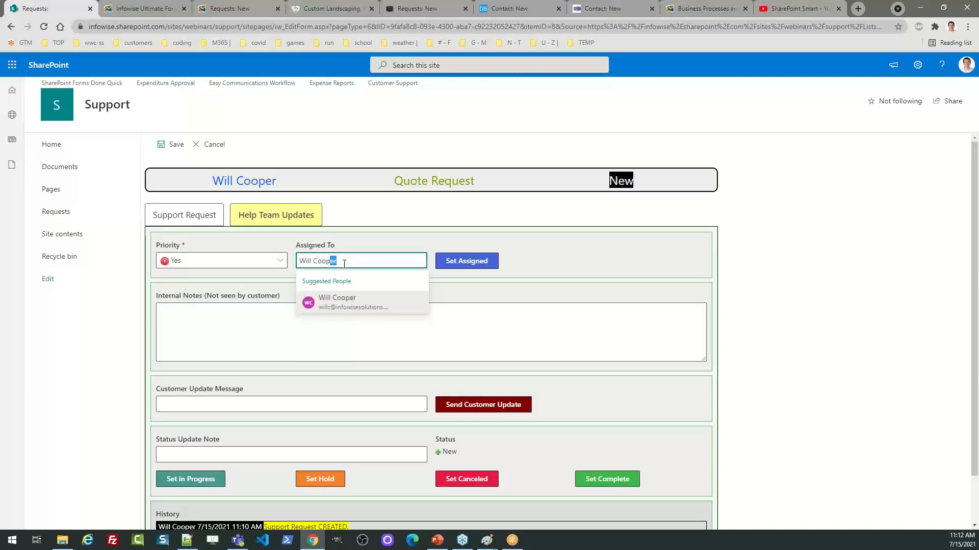
{"action": "left_click", "coordinate": [353, 300]}
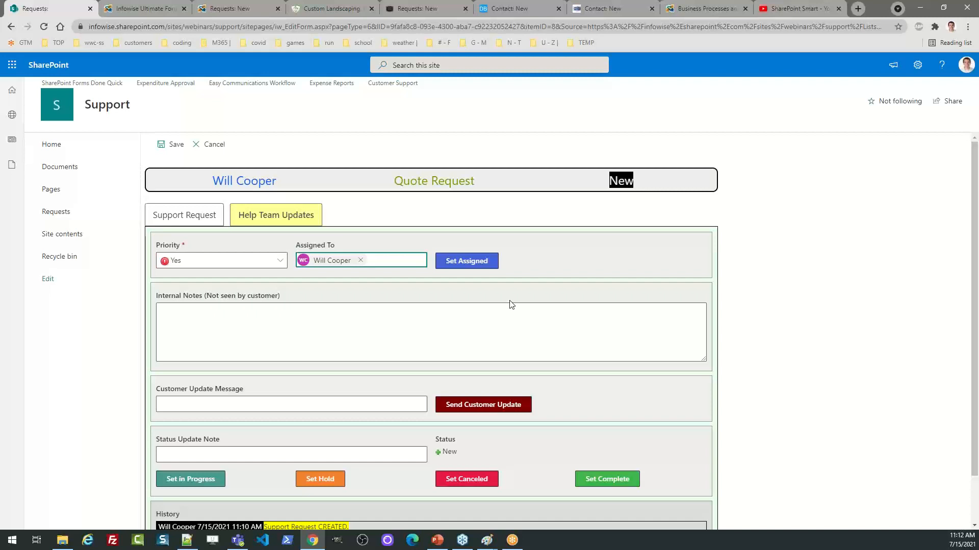
{"action": "left_click", "coordinate": [468, 261]}
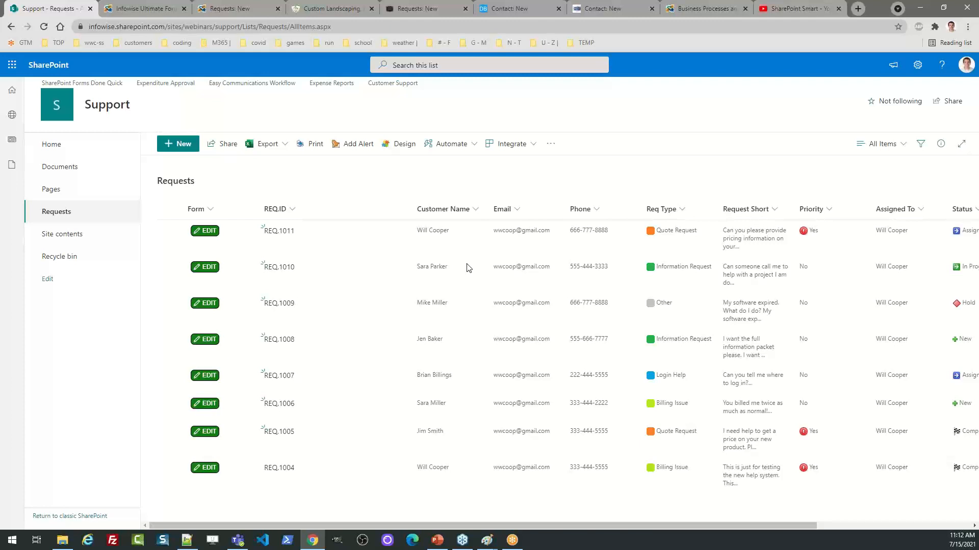
Scroll the Requests list sideways to check the Status column, then open REQ.1011 for editing
{"action": "left_click_drag", "start_coordinate": [446, 525], "coordinate": [570, 524]}
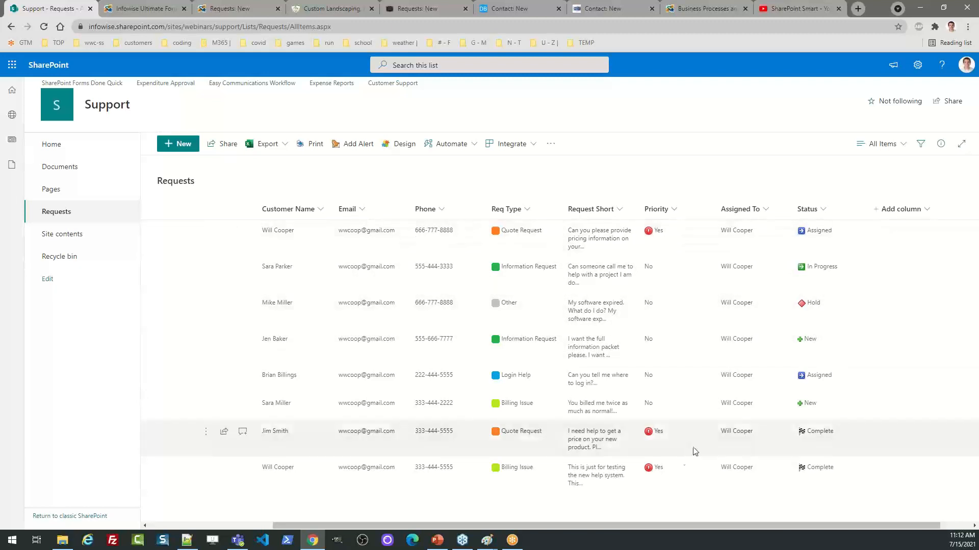
{"action": "left_click_drag", "start_coordinate": [592, 525], "coordinate": [469, 524]}
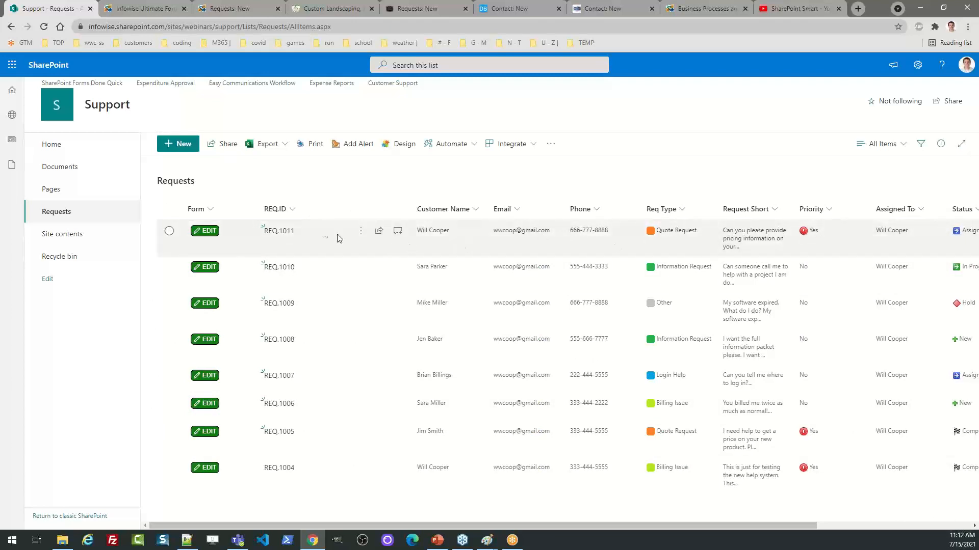
{"action": "left_click", "coordinate": [214, 233]}
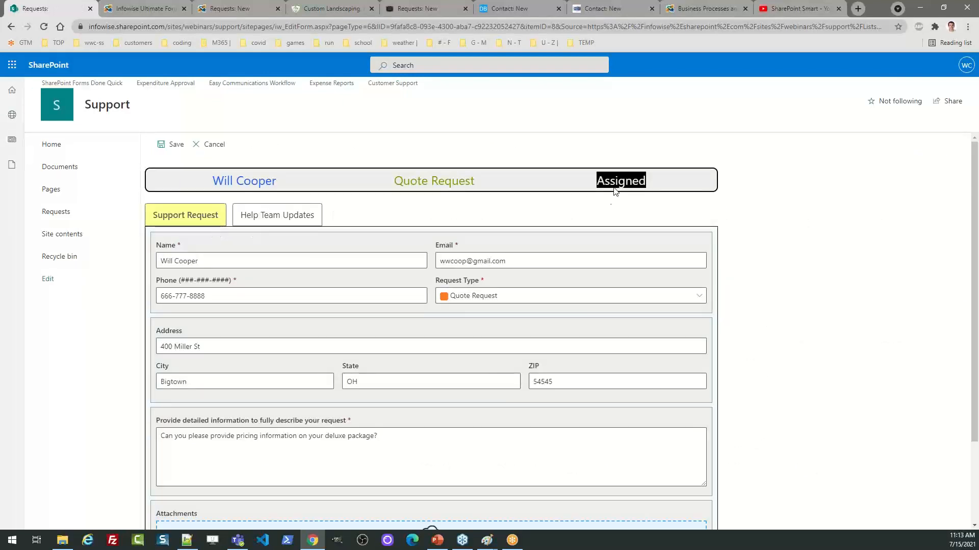
Show REQ.1011's Help Team Updates and scroll down to its History log
{"action": "left_click", "coordinate": [277, 217]}
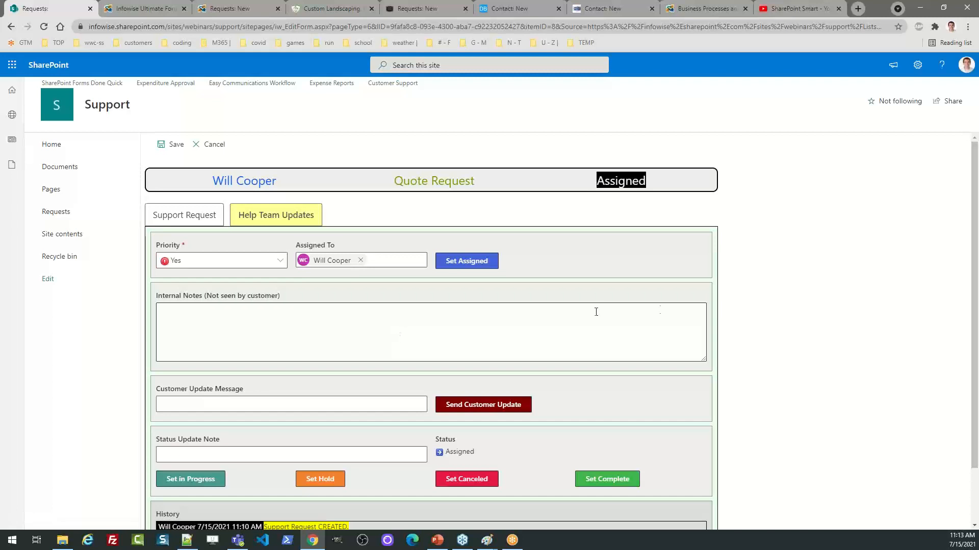
{"action": "scroll", "coordinate": [977, 228], "scroll_direction": "down", "scroll_amount": 2}
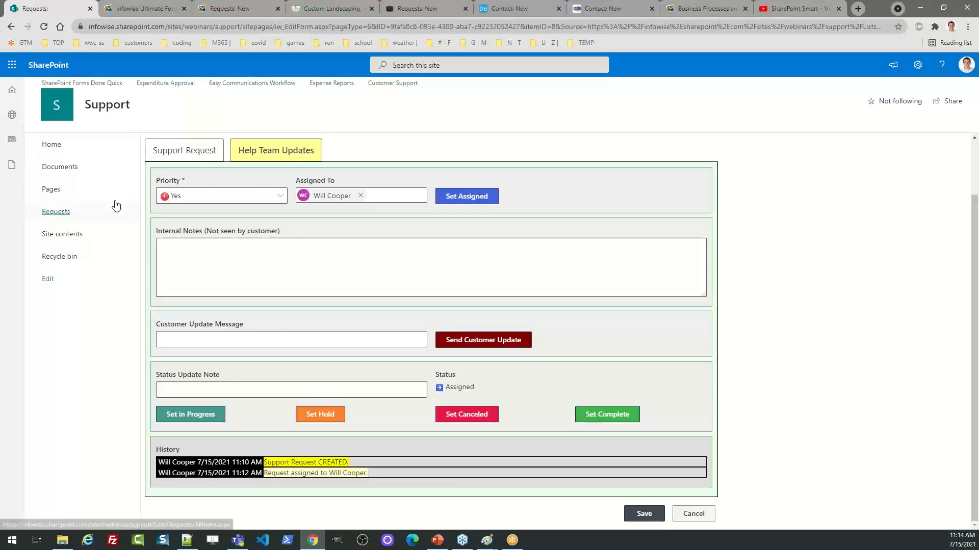
{"action": "left_click", "coordinate": [149, 9]}
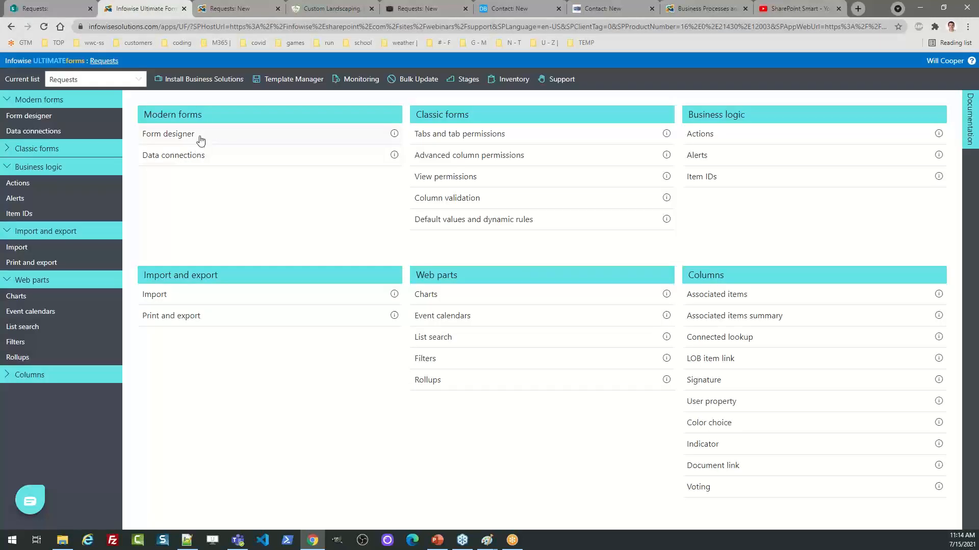
{"action": "left_click", "coordinate": [208, 80]}
{"action": "left_click", "coordinate": [274, 140]}
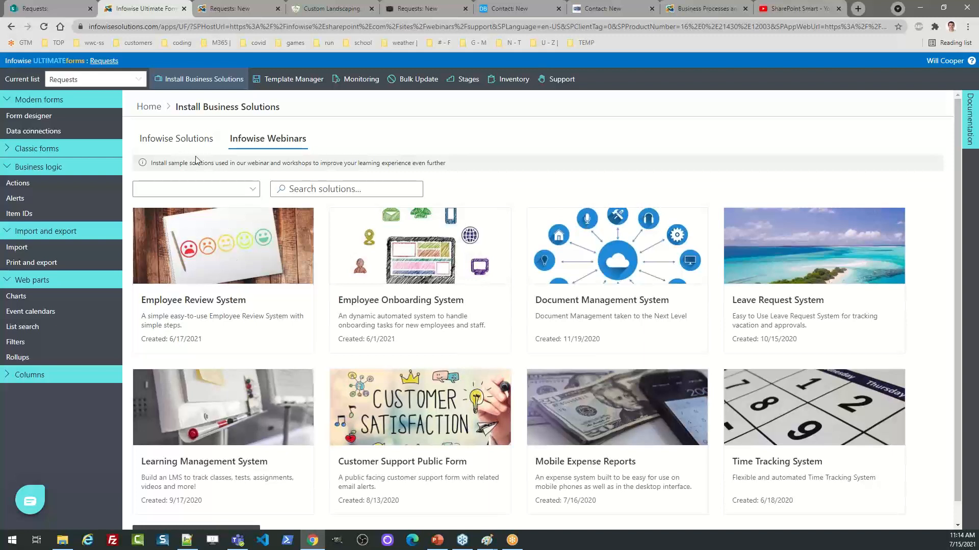
{"action": "left_click", "coordinate": [45, 8]}
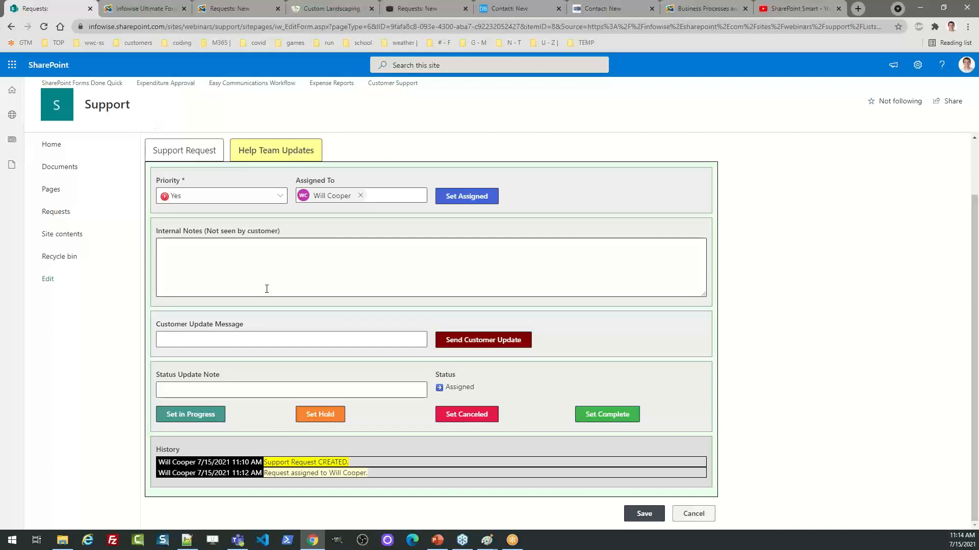
Send the customer update 'I am checking on the pricing and should be able to get back to you today!'
{"action": "left_click", "coordinate": [259, 338]}
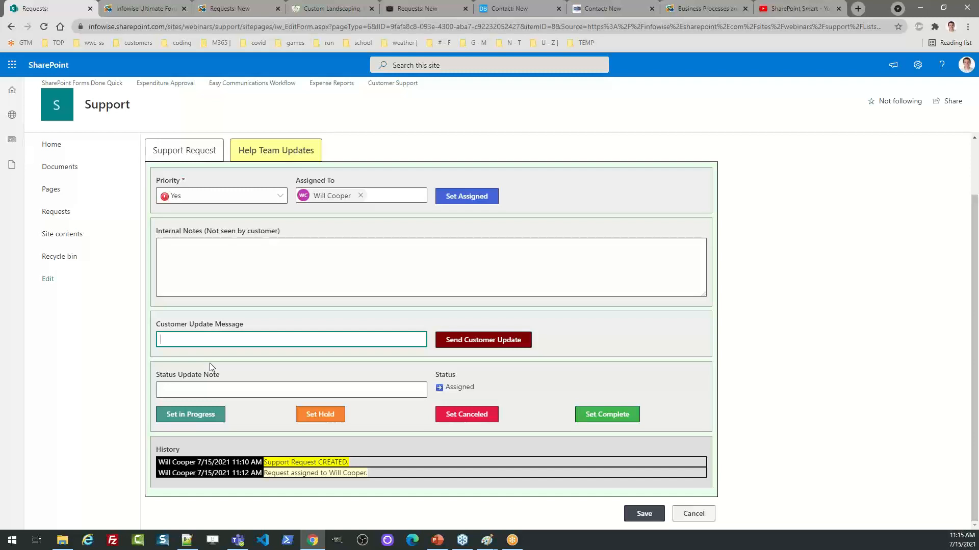
{"action": "type", "text": "I am checking on the pricing and should be able to get "}
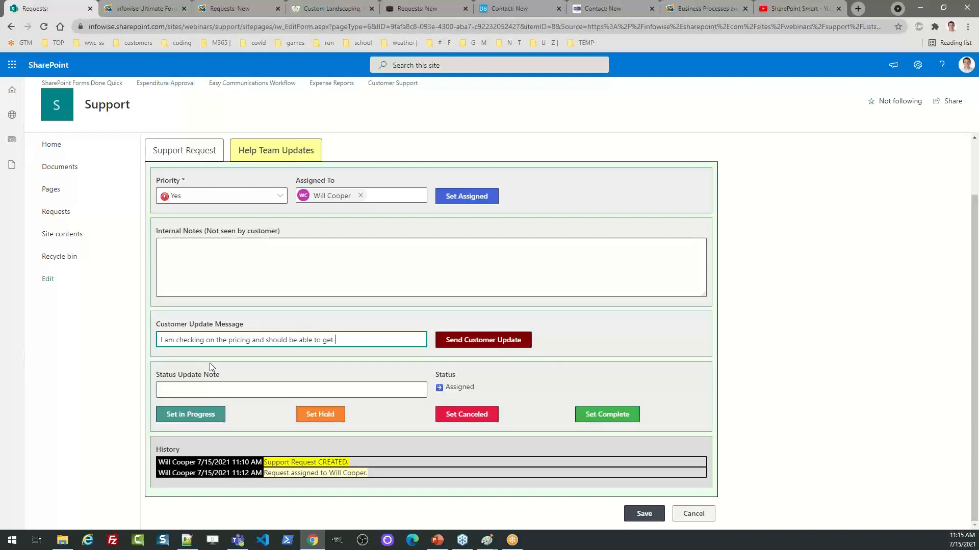
{"action": "type", "text": "back to you today!"}
{"action": "left_click", "coordinate": [465, 341]}
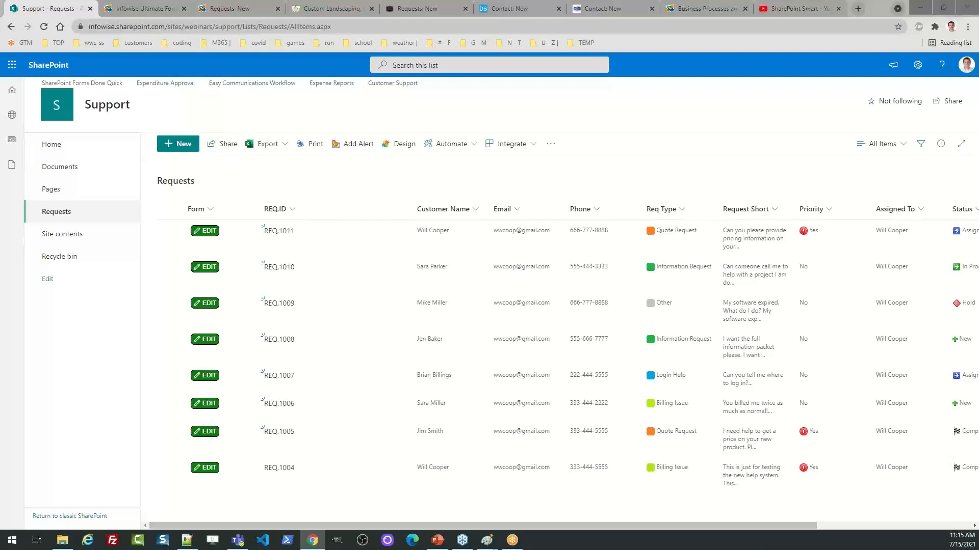
{"action": "key", "text": "super+d"}
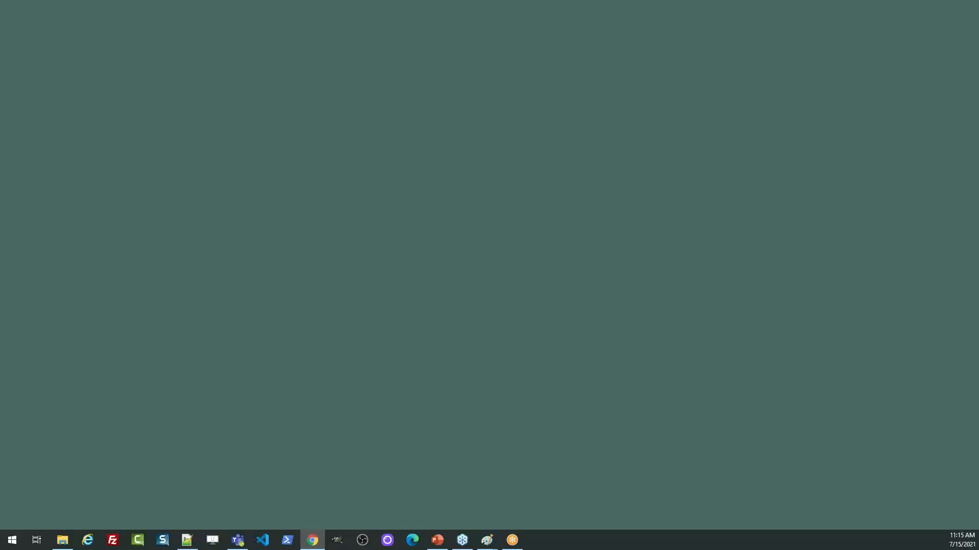
{"action": "key", "text": "super+d"}
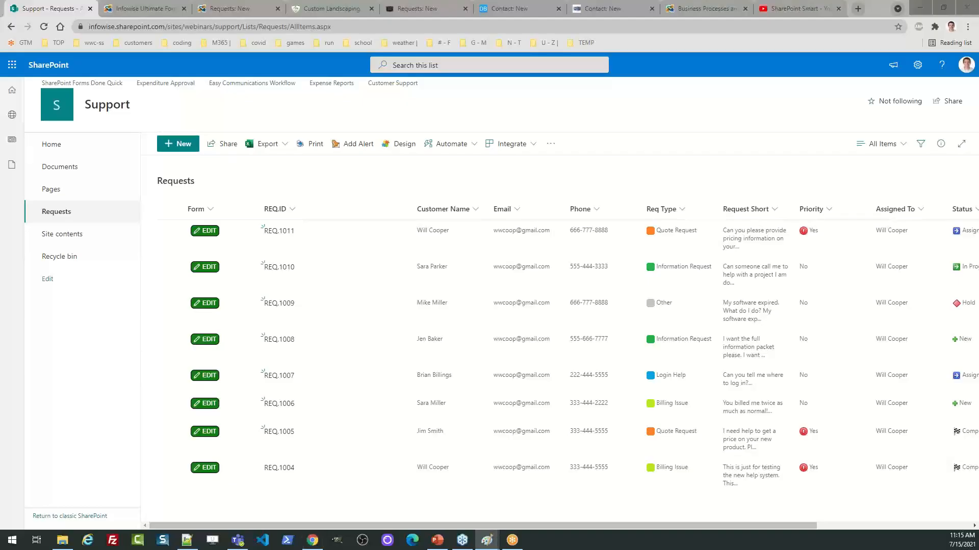
{"action": "mouse_move", "coordinate": [0, 71]}
{"action": "left_mouse_down"}
{"action": "mouse_move", "coordinate": [216, 80]}
{"action": "mouse_move", "coordinate": [526, 70]}
{"action": "left_mouse_up"}
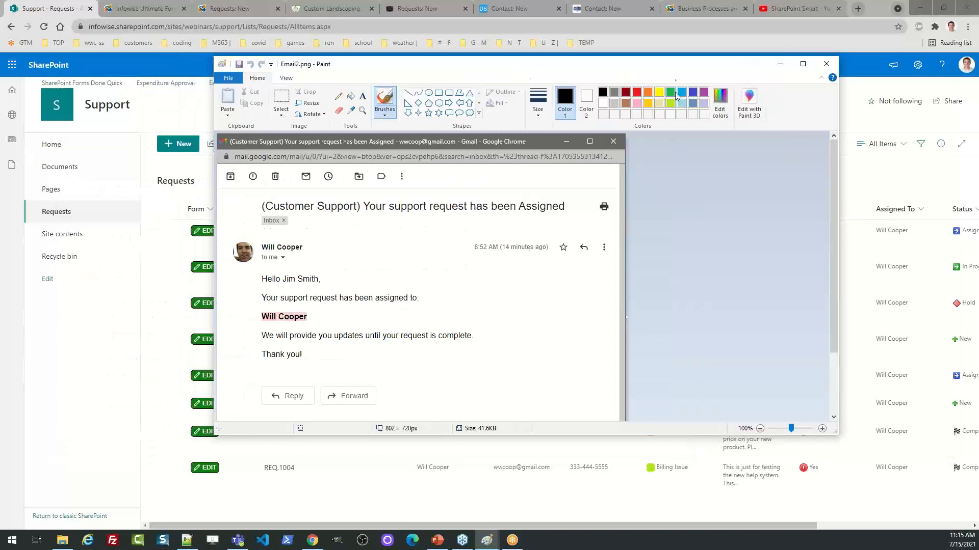
{"action": "left_click_drag", "start_coordinate": [668, 64], "coordinate": [0, 71]}
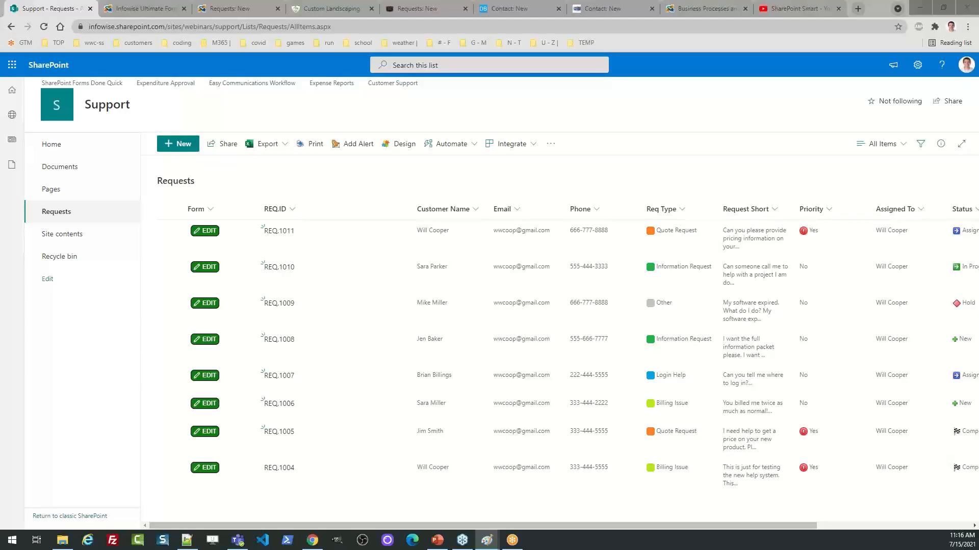
{"action": "mouse_move", "coordinate": [0, 135]}
{"action": "left_mouse_down"}
{"action": "mouse_move", "coordinate": [76, 109]}
{"action": "mouse_move", "coordinate": [378, 97]}
{"action": "left_mouse_up"}
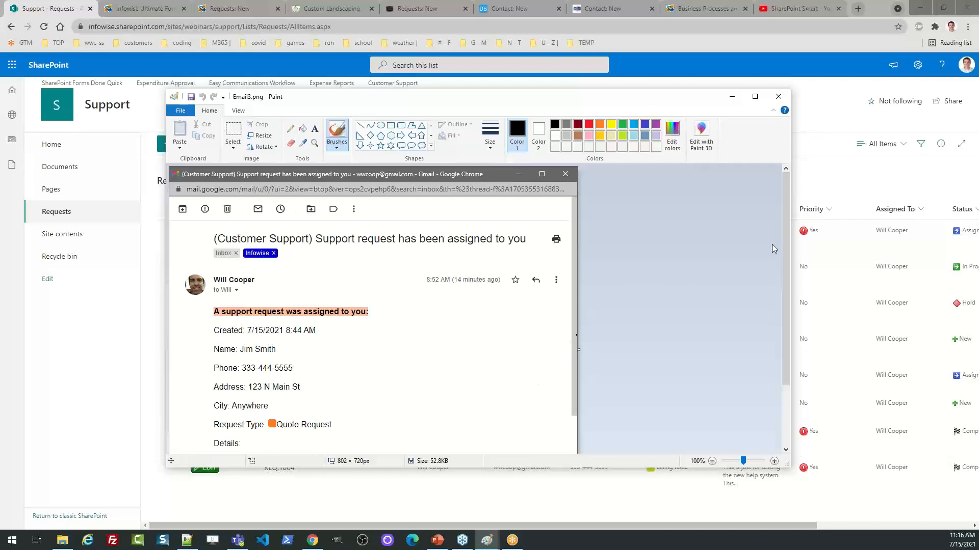
{"action": "left_click_drag", "start_coordinate": [785, 249], "coordinate": [785, 300]}
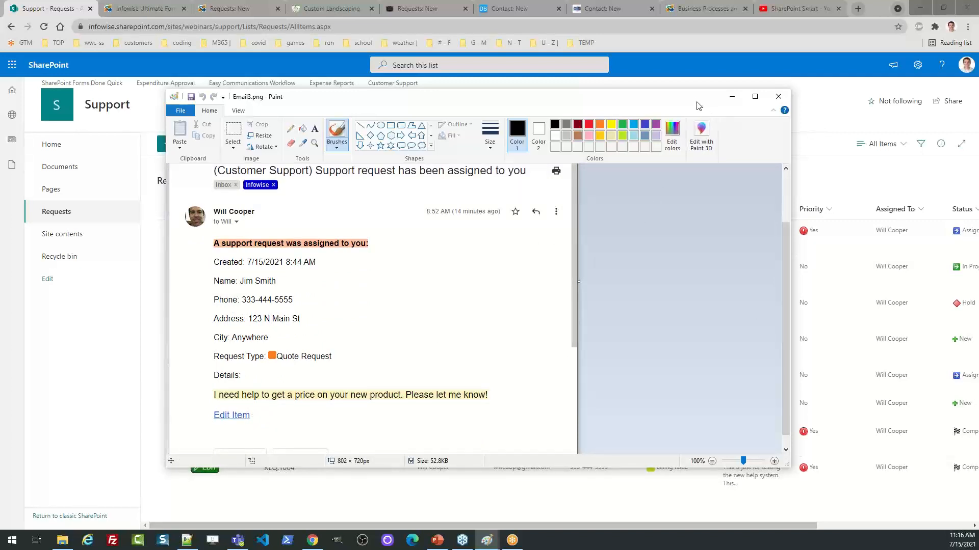
{"action": "left_click_drag", "start_coordinate": [704, 105], "coordinate": [0, 186]}
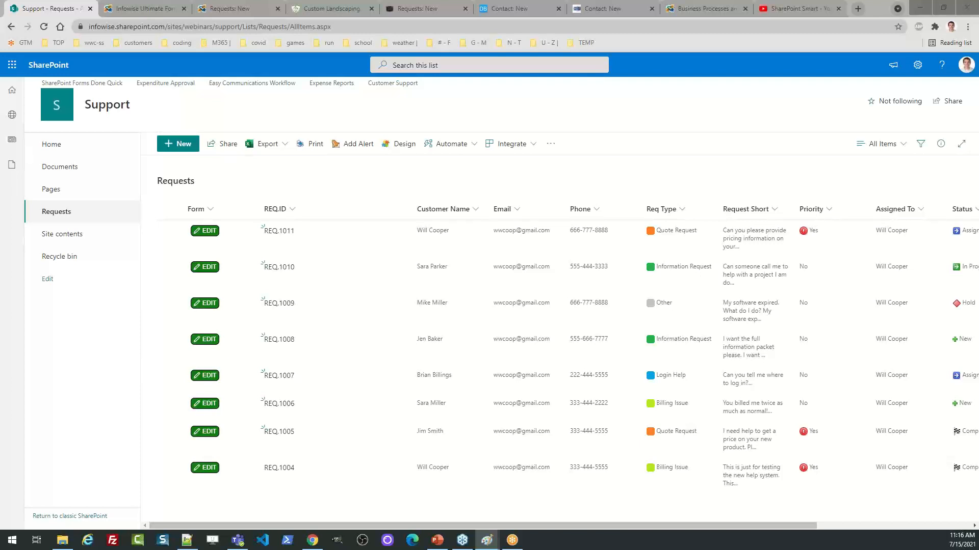
{"action": "mouse_move", "coordinate": [0, 56]}
{"action": "left_mouse_down"}
{"action": "mouse_move", "coordinate": [358, 131]}
{"action": "mouse_move", "coordinate": [512, 105]}
{"action": "left_mouse_up"}
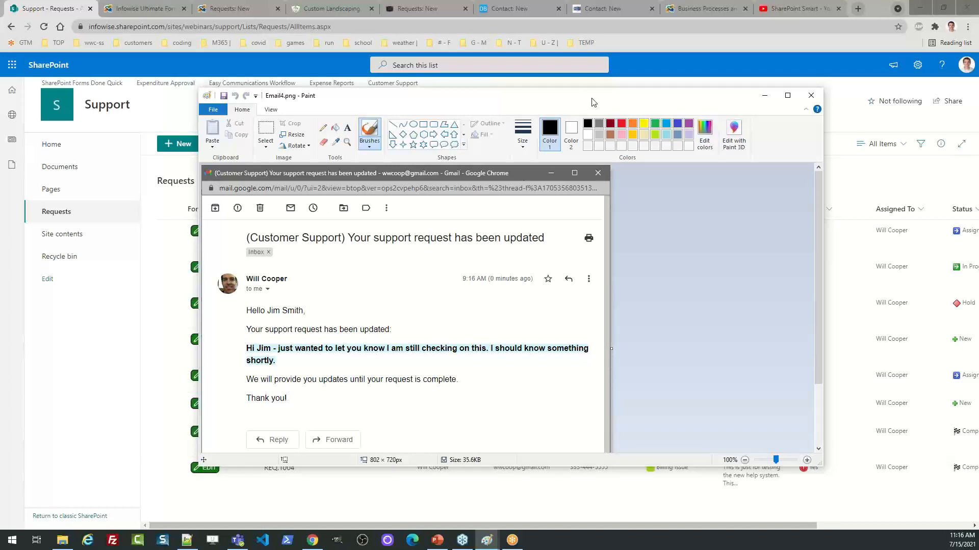
{"action": "mouse_move", "coordinate": [592, 98]}
{"action": "left_mouse_down"}
{"action": "mouse_move", "coordinate": [314, 123]}
{"action": "mouse_move", "coordinate": [194, 109]}
{"action": "mouse_move", "coordinate": [0, 110]}
{"action": "left_mouse_up"}
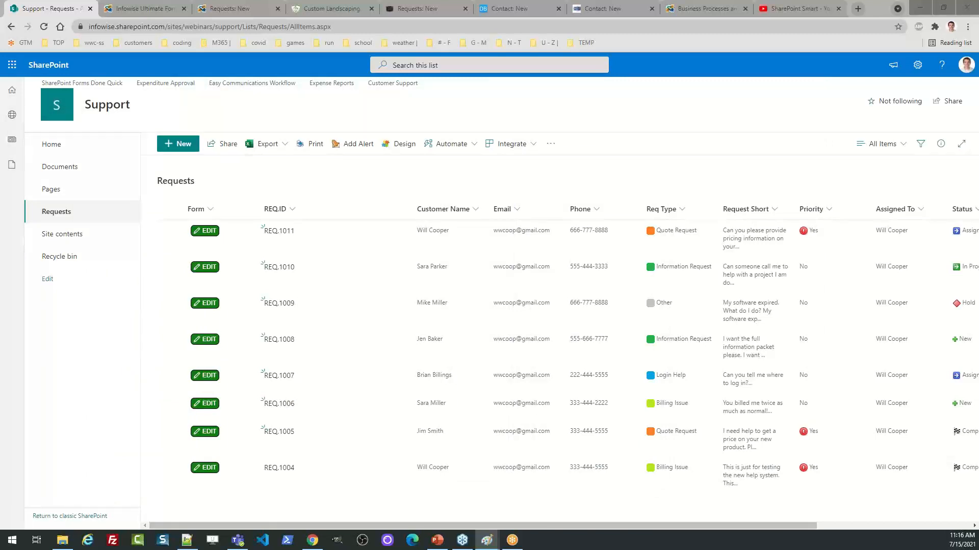
Reopen REQ.1011's Help Team Updates and scroll to History showing the 11:15 AM pricing update
{"action": "left_click", "coordinate": [207, 237]}
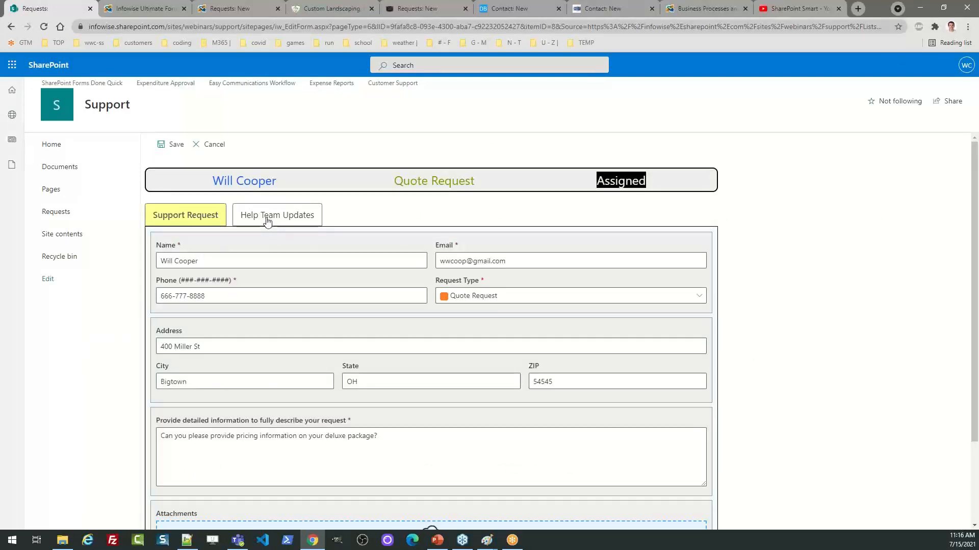
{"action": "left_click", "coordinate": [267, 221]}
{"action": "left_click_drag", "start_coordinate": [976, 243], "coordinate": [977, 316]}
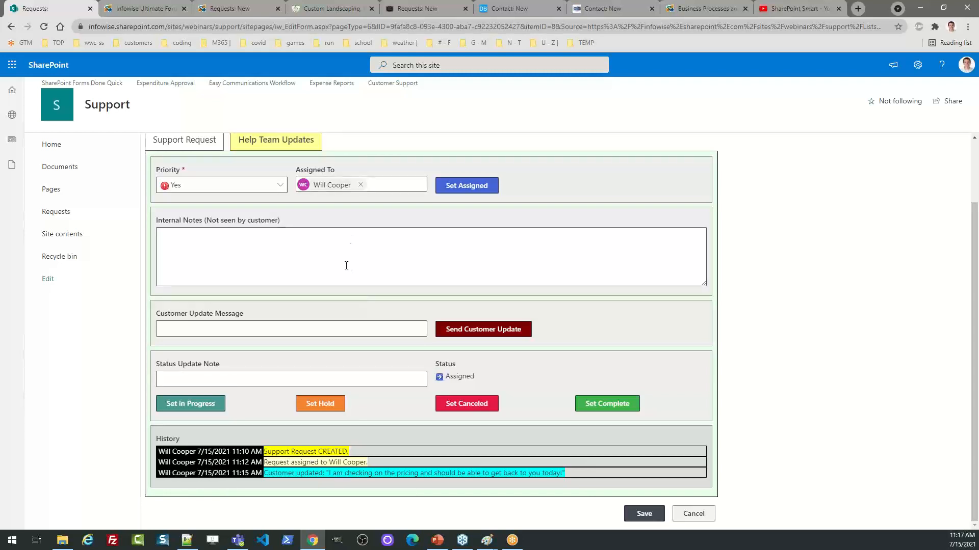
Set REQ.1011 to In Progress with the note 'I am working on this issue and should behave the pricing later today'
{"action": "left_click", "coordinate": [210, 379]}
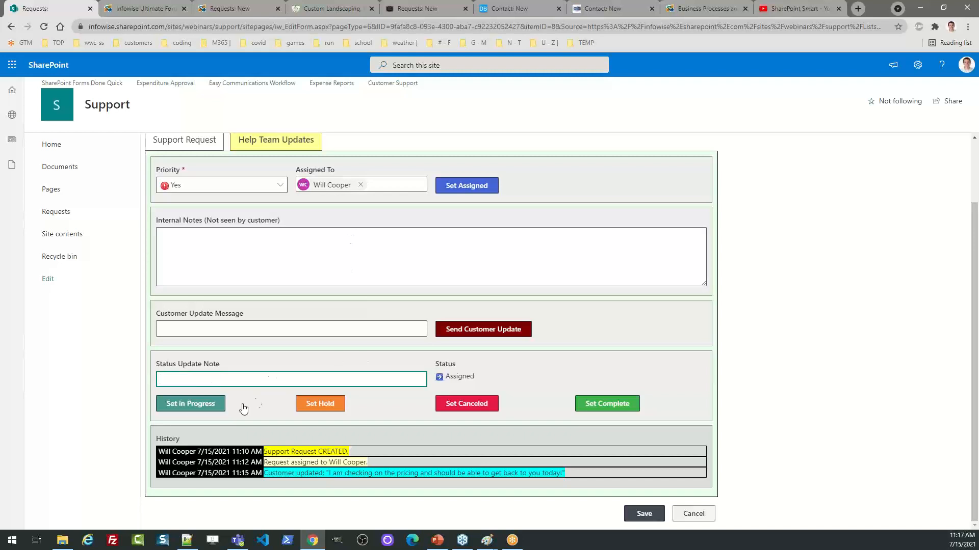
{"action": "left_click", "coordinate": [215, 407]}
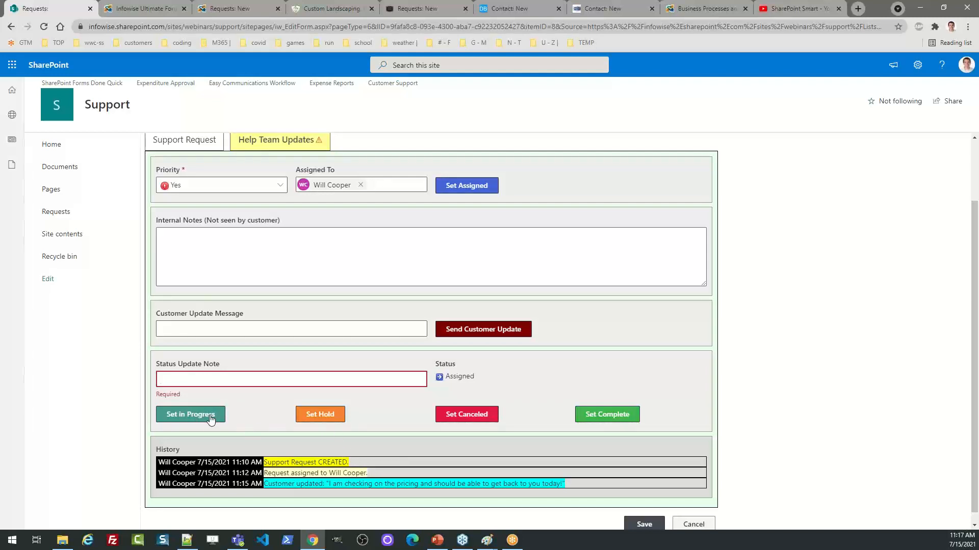
{"action": "left_click", "coordinate": [178, 379]}
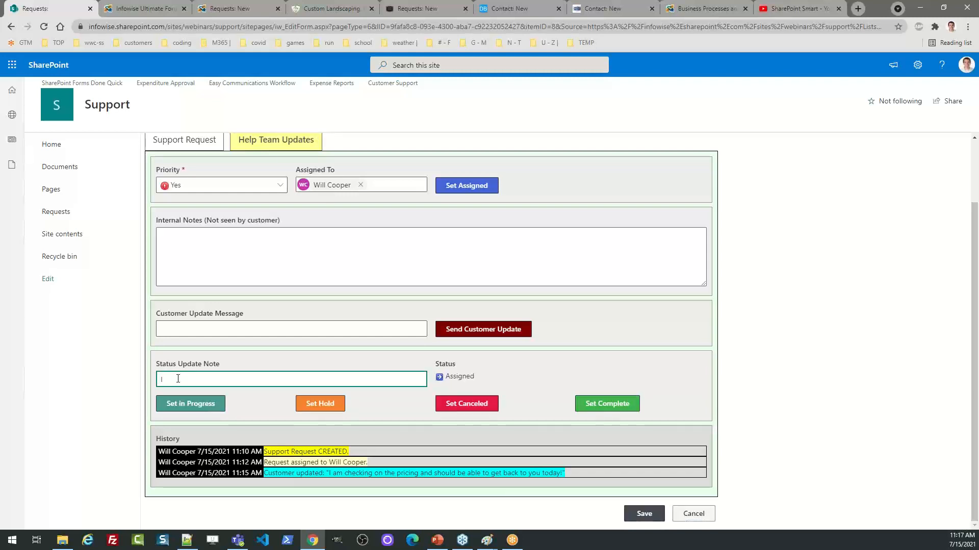
{"action": "type", "text": "I am wo"}
{"action": "type", "text": "rking on th"}
{"action": "type", "text": "is issue and sho"}
{"action": "type", "text": "uld be"}
{"action": "type", "text": "have the pricing l"}
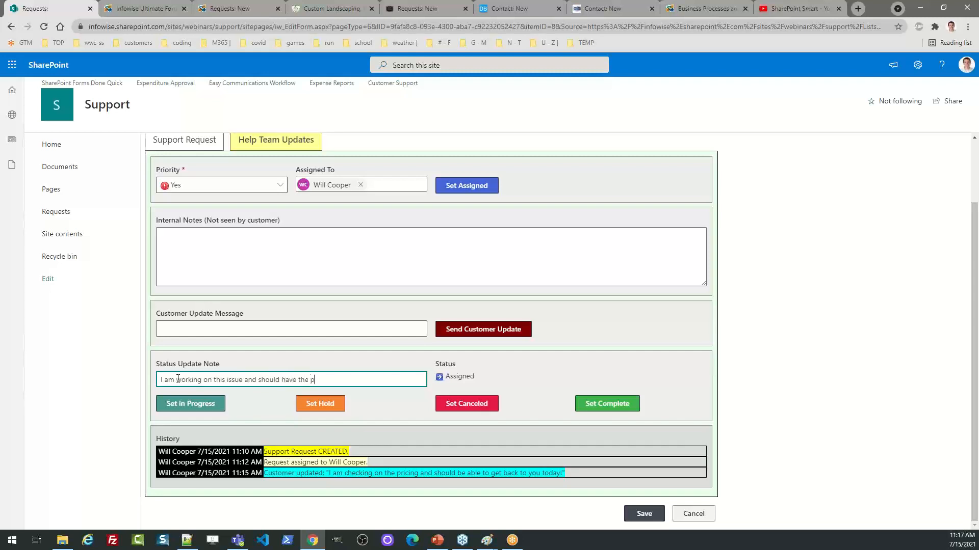
{"action": "type", "text": "ater today."}
{"action": "left_click", "coordinate": [190, 405]}
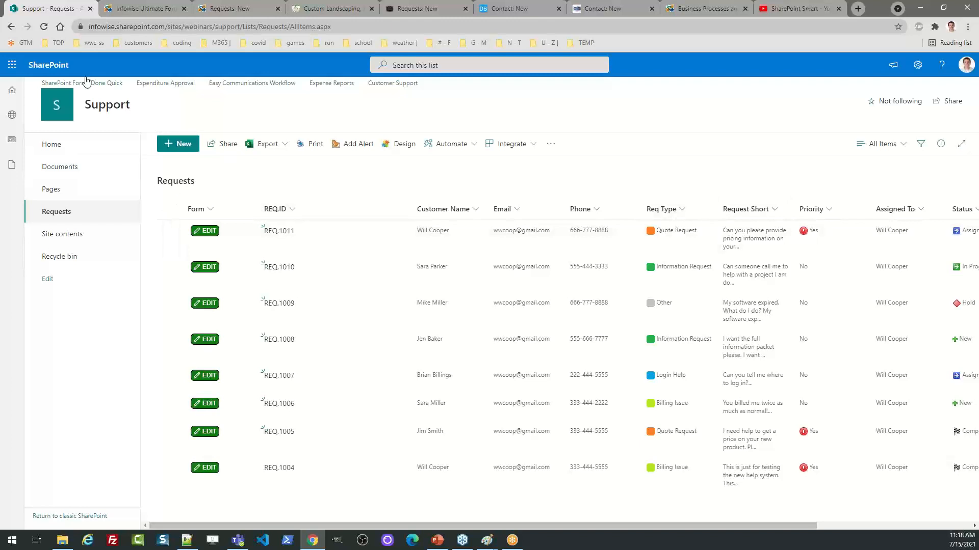
{"action": "left_click", "coordinate": [43, 28]}
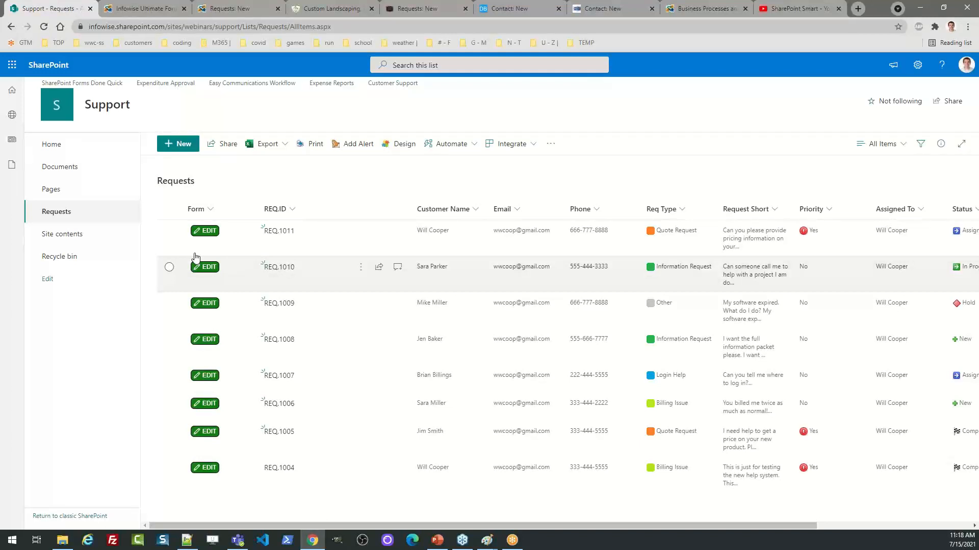
Edit REQ.1010 and enter the Help Team Updates note 'Need to wait on pricing coming from supplier.'
{"action": "left_click", "coordinate": [205, 269]}
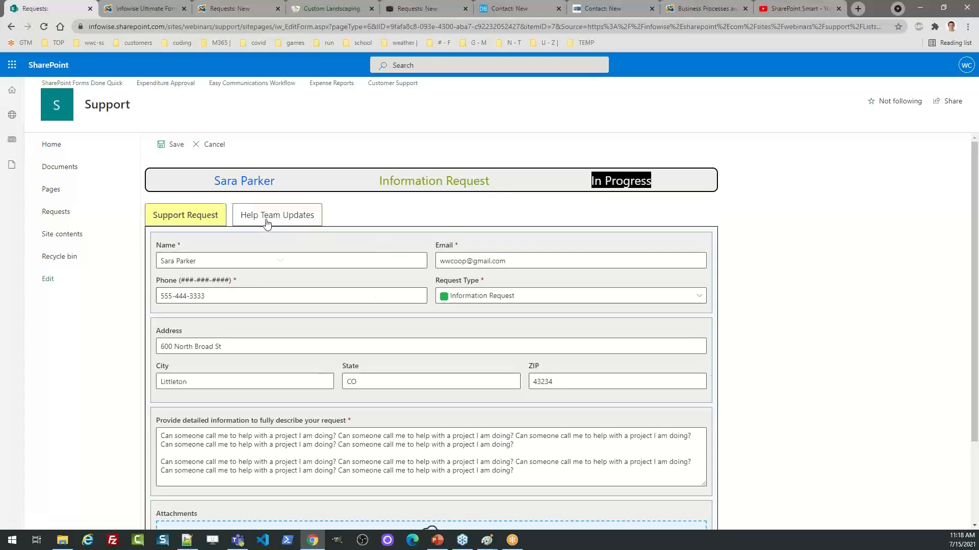
{"action": "left_click", "coordinate": [266, 222]}
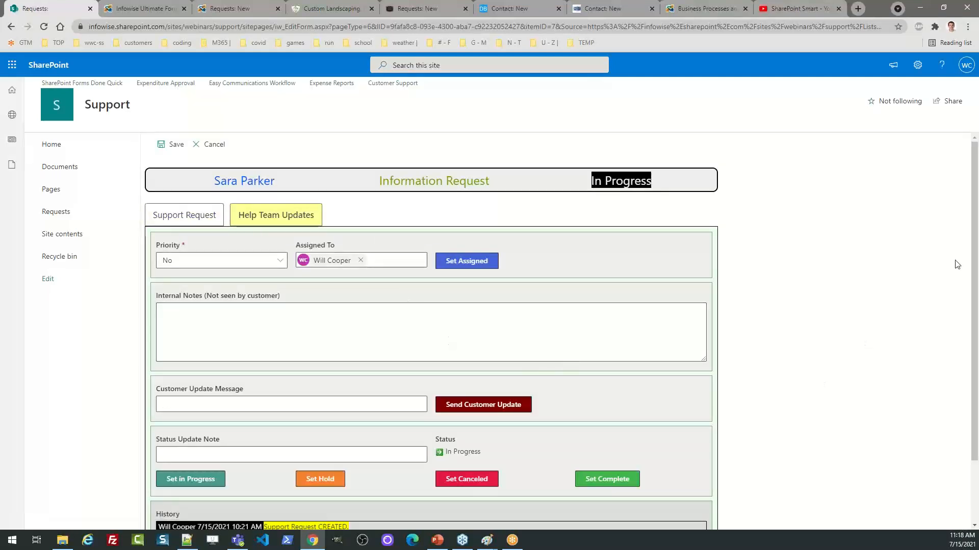
{"action": "left_click_drag", "start_coordinate": [976, 267], "coordinate": [977, 327]}
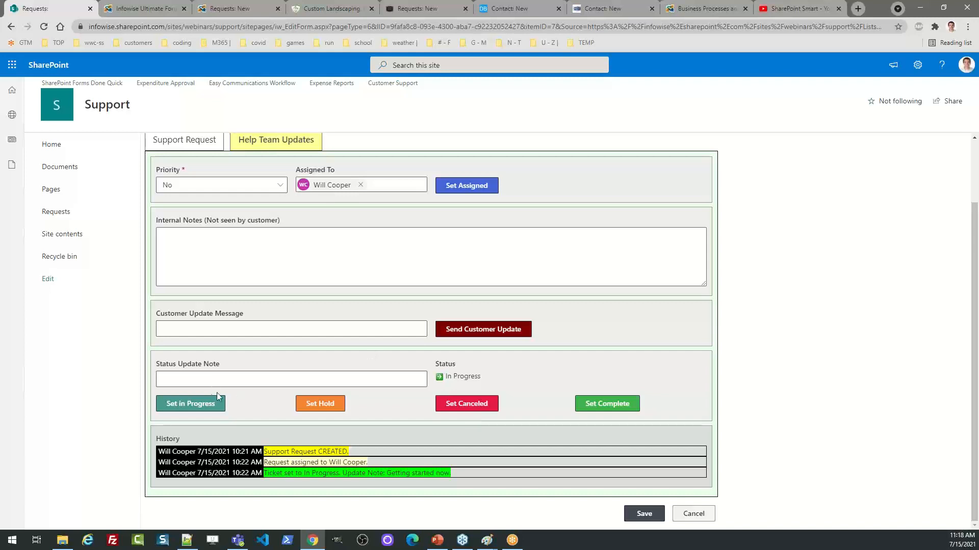
{"action": "left_click", "coordinate": [198, 380]}
{"action": "type", "text": "Need to wa"}
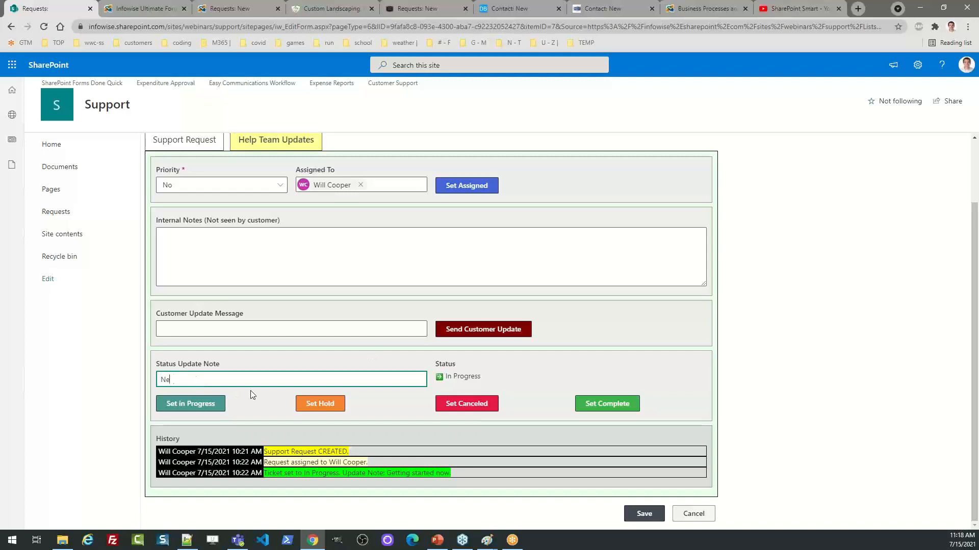
{"action": "type", "text": "it on pricing coming from supplier."}
Put REQ.1010 on hold, check the refreshed Status column, and return to the home page
{"action": "left_click", "coordinate": [330, 404]}
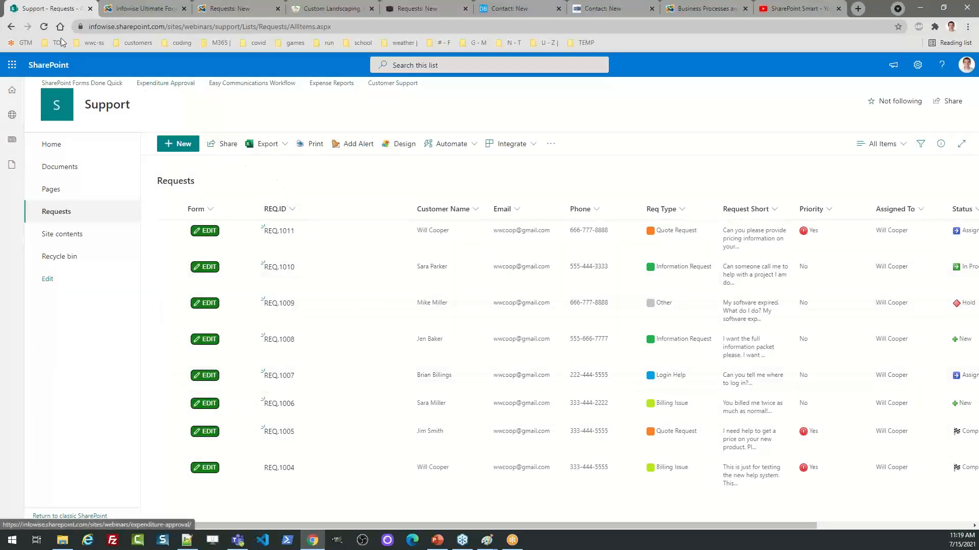
{"action": "left_click", "coordinate": [44, 26]}
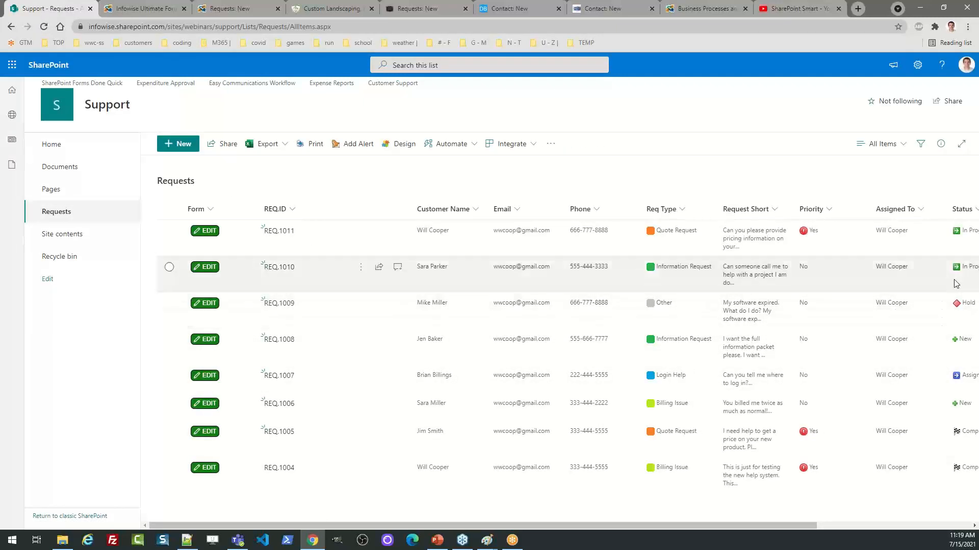
{"action": "left_click_drag", "start_coordinate": [667, 525], "coordinate": [857, 515]}
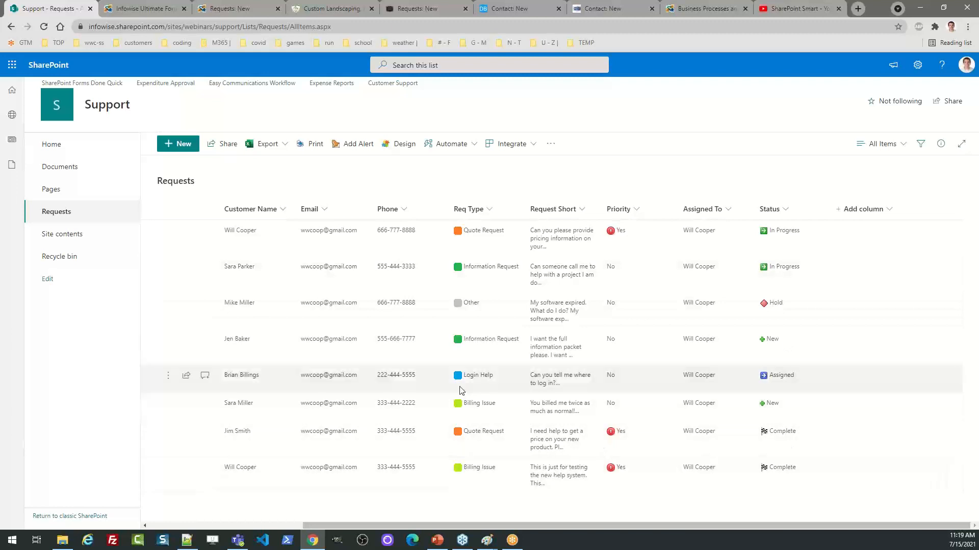
{"action": "left_click", "coordinate": [48, 151]}
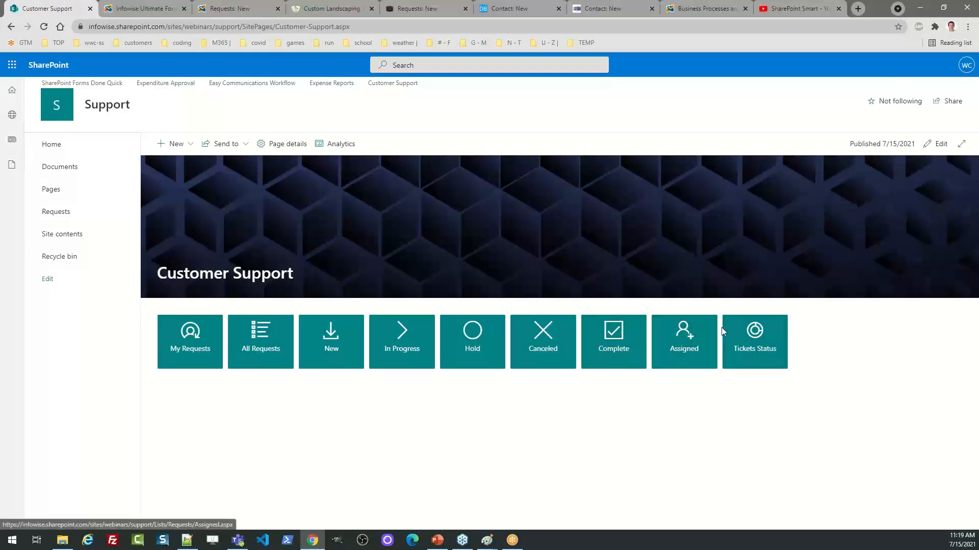
{"action": "left_click", "coordinate": [741, 337]}
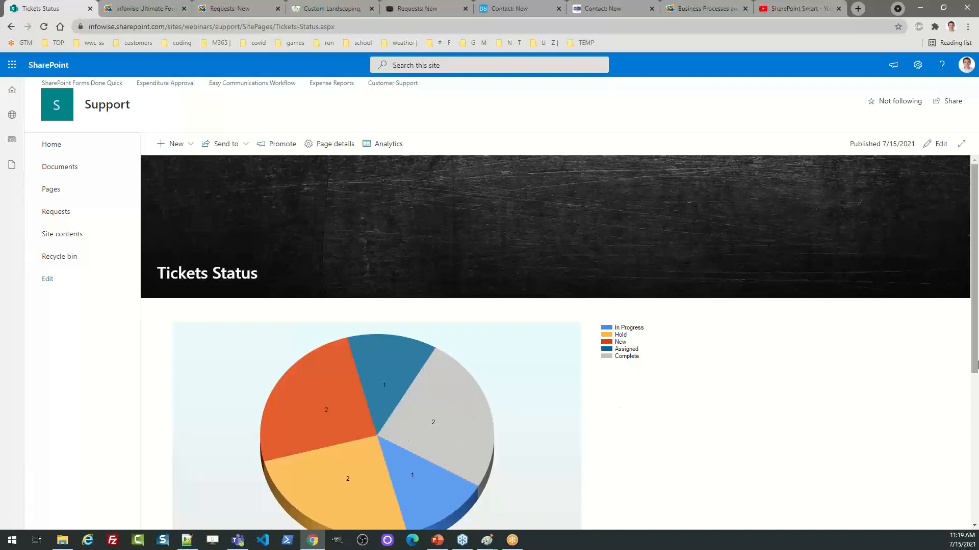
{"action": "left_click_drag", "start_coordinate": [974, 295], "coordinate": [975, 341]}
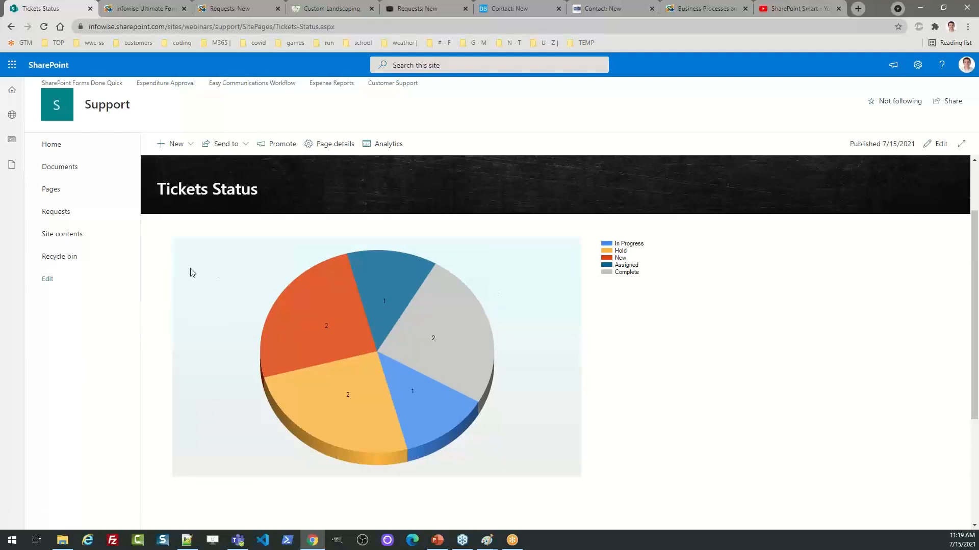
{"action": "left_click", "coordinate": [59, 213]}
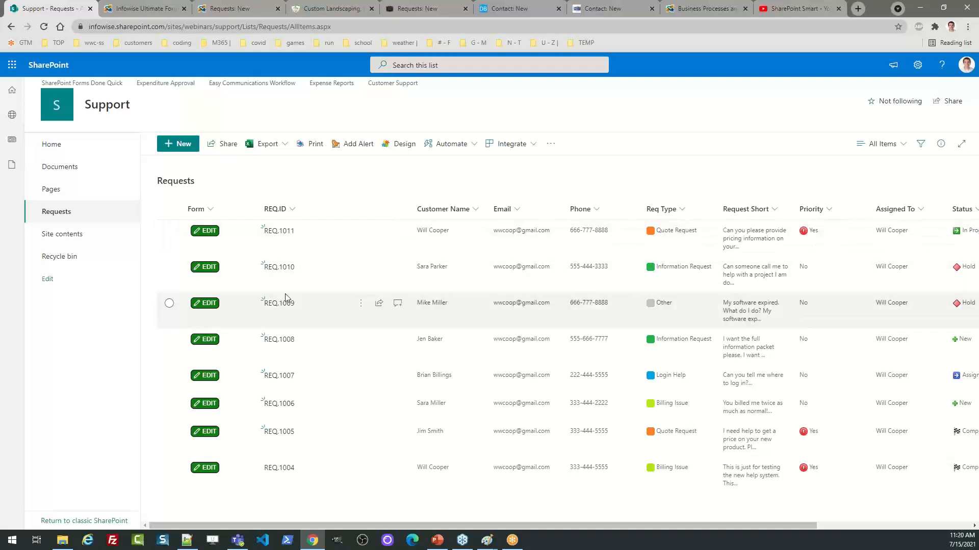
Close REQ.1011 as Complete with the status note 'I just emailed you the pricing...'
{"action": "left_click", "coordinate": [201, 232]}
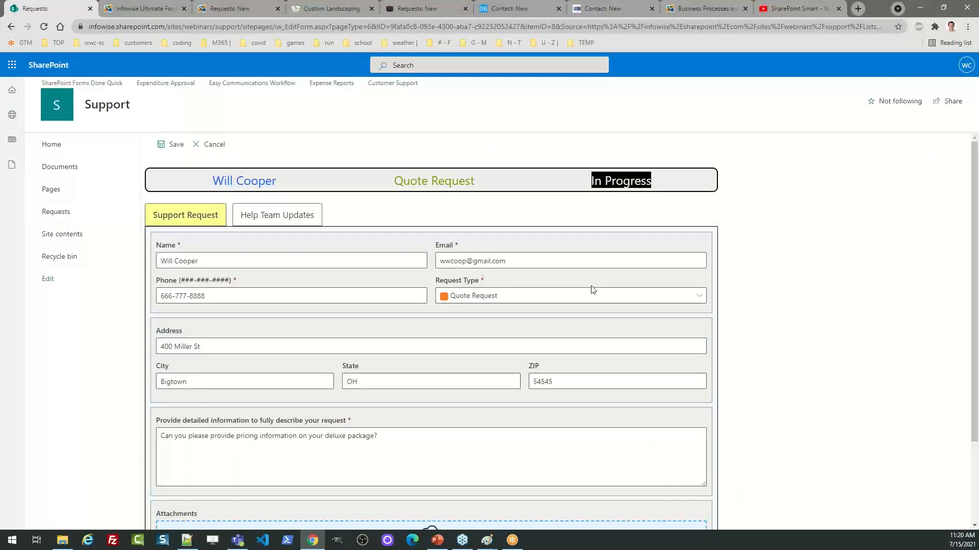
{"action": "left_click", "coordinate": [277, 216]}
{"action": "left_click_drag", "start_coordinate": [976, 211], "coordinate": [975, 277]}
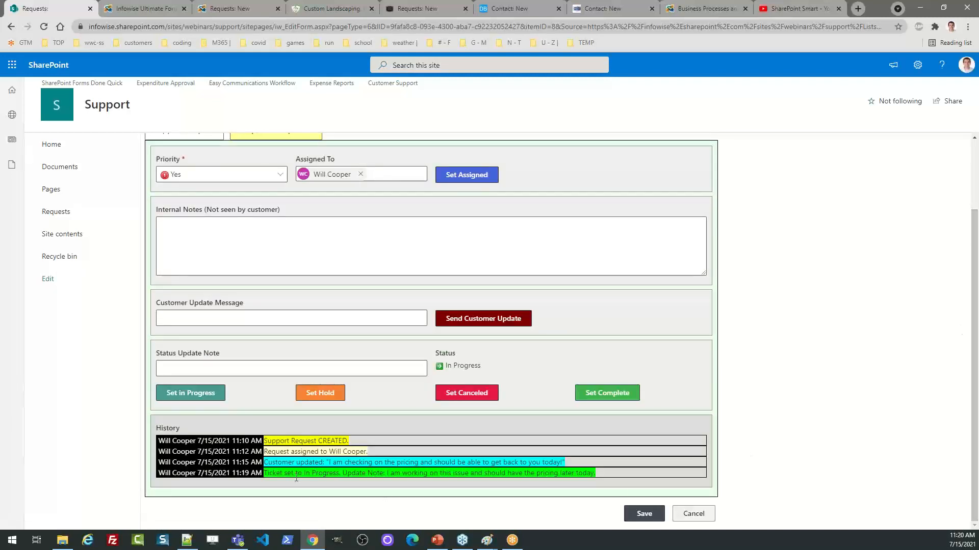
{"action": "left_click", "coordinate": [200, 372]}
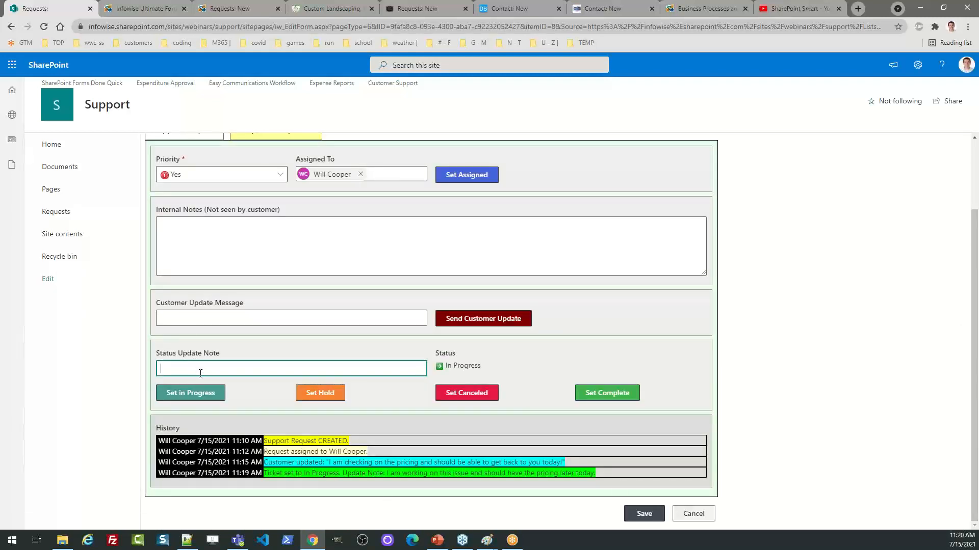
{"action": "type", "text": "I just emailed you the pricing. Let me know if there si "}
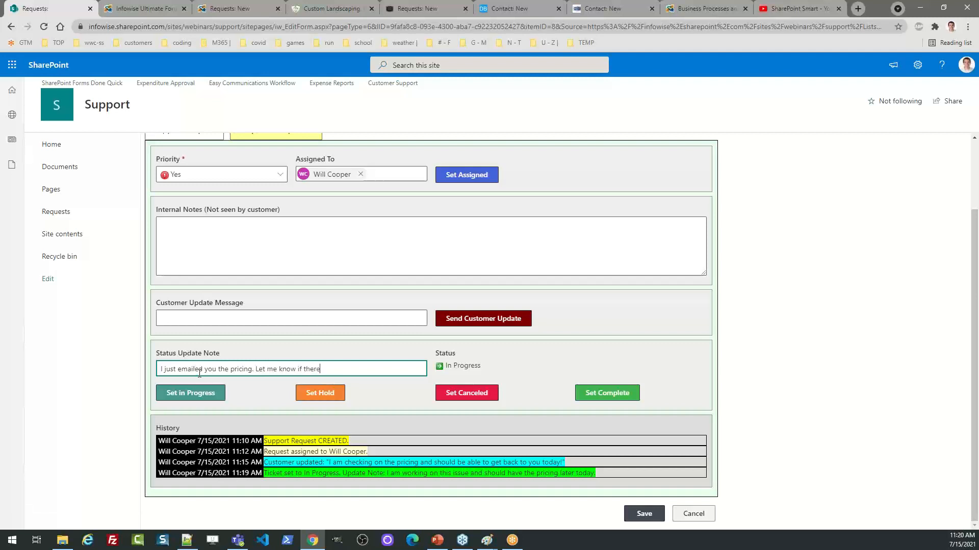
{"action": "type", "text": "s anything else we need to do!"}
{"action": "left_click", "coordinate": [589, 393]}
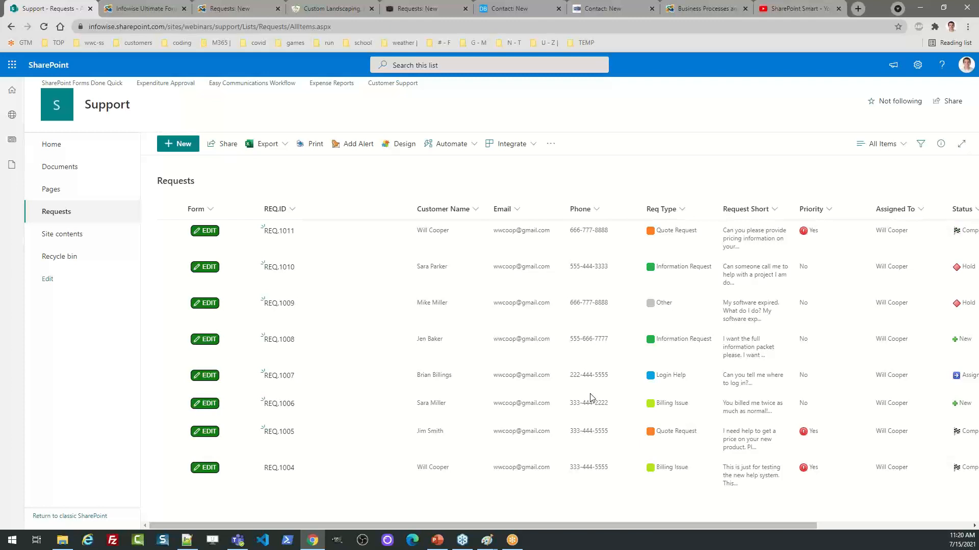
Check REQ.1011's Complete status in the Requests list, then return to the Customer Support home page
{"action": "scroll", "coordinate": [855, 518], "scroll_direction": "right", "scroll_amount": 1}
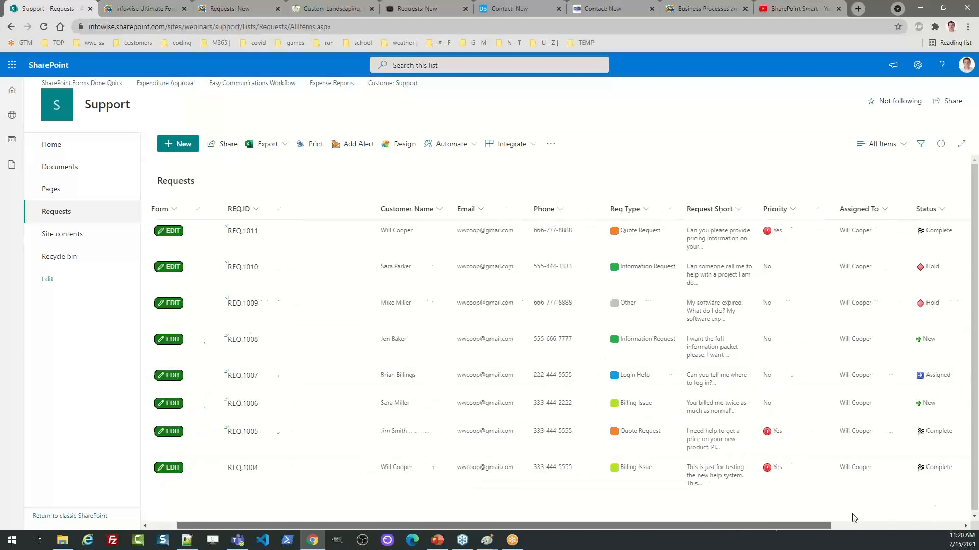
{"action": "scroll", "coordinate": [854, 517], "scroll_direction": "right", "scroll_amount": 3}
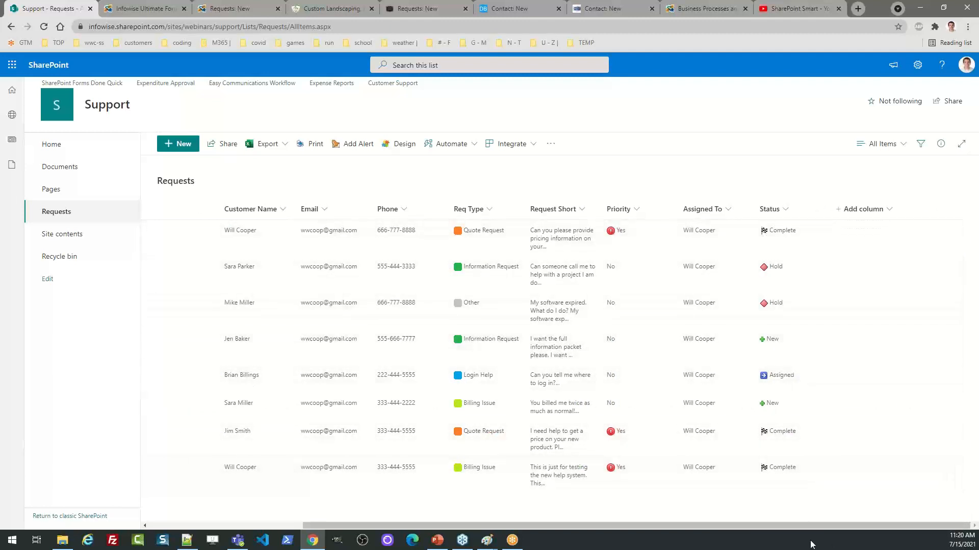
{"action": "left_click_drag", "start_coordinate": [809, 526], "coordinate": [491, 528]}
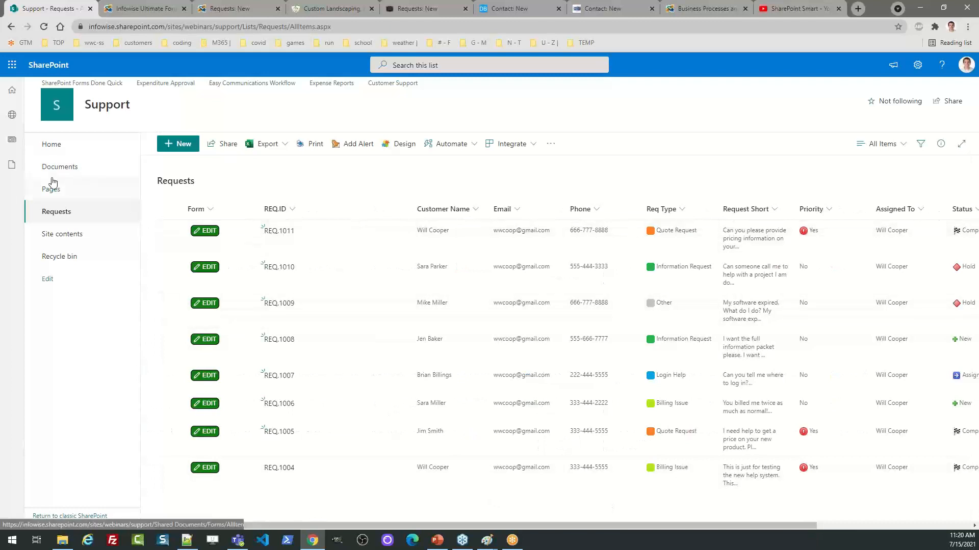
{"action": "left_click", "coordinate": [47, 147]}
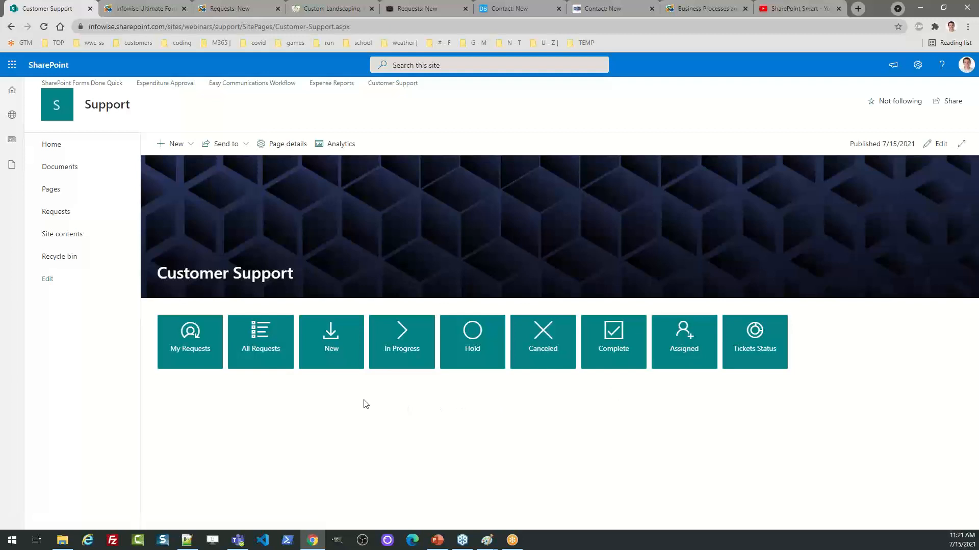
{"action": "left_click", "coordinate": [191, 345]}
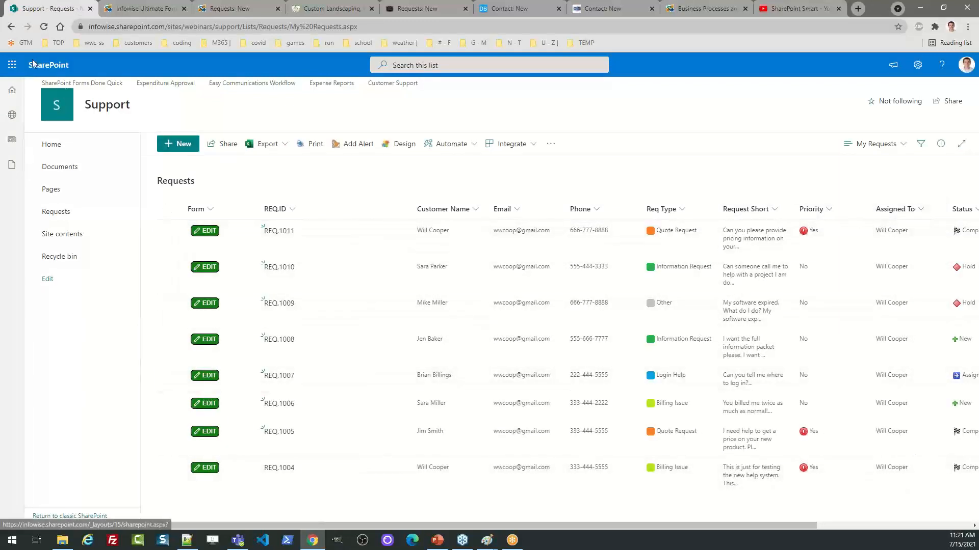
{"action": "left_click", "coordinate": [117, 148]}
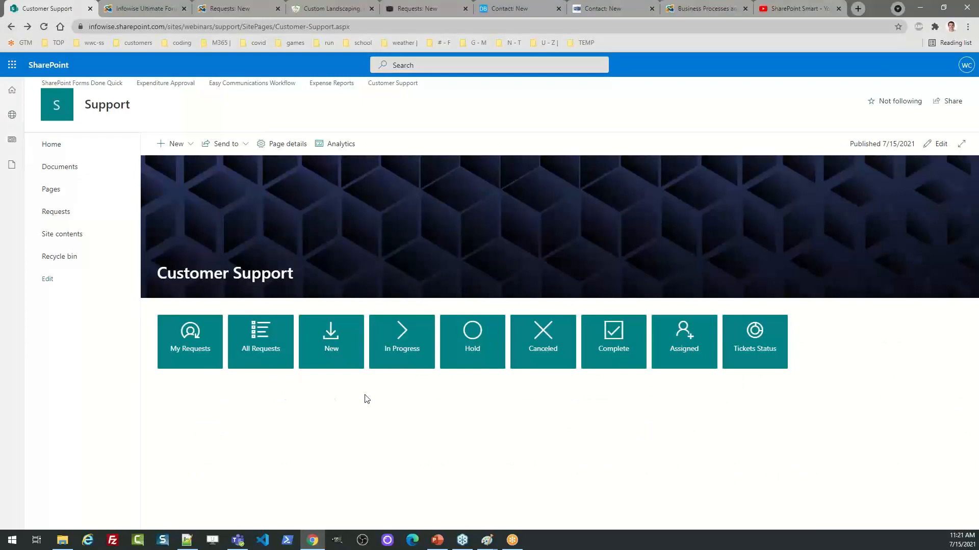
{"action": "left_click", "coordinate": [334, 351]}
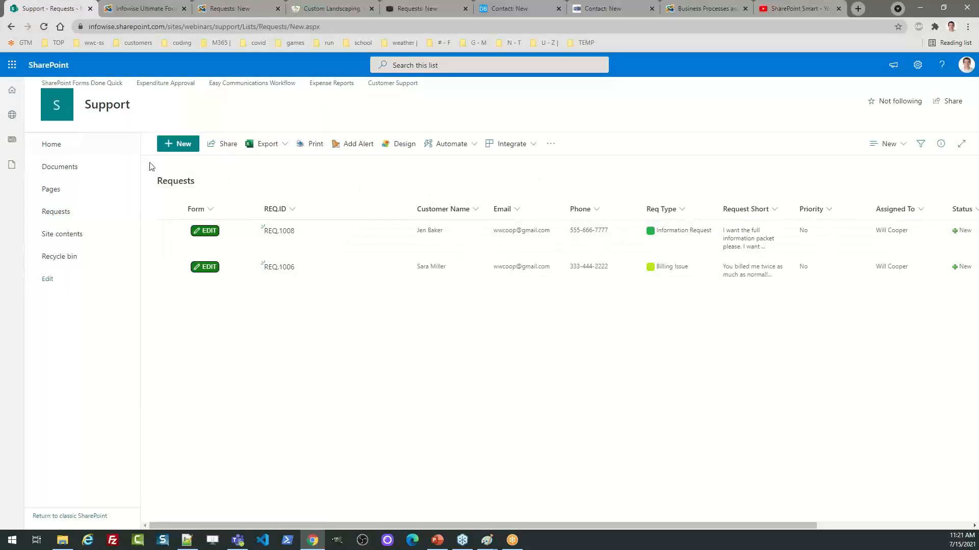
{"action": "left_click", "coordinate": [11, 28]}
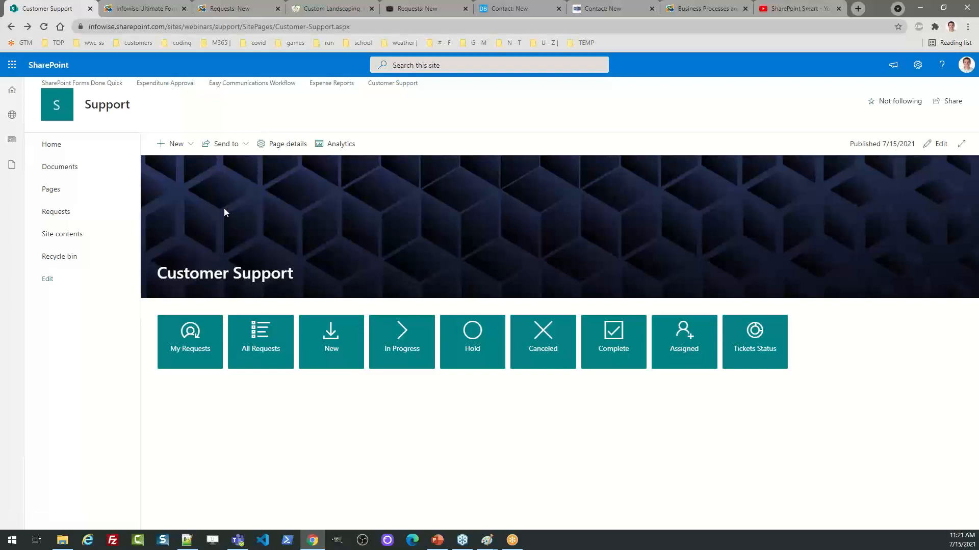
Switch to Infowise Ultimate Forms and open the Requests list's Form Designer
{"action": "left_click", "coordinate": [131, 7]}
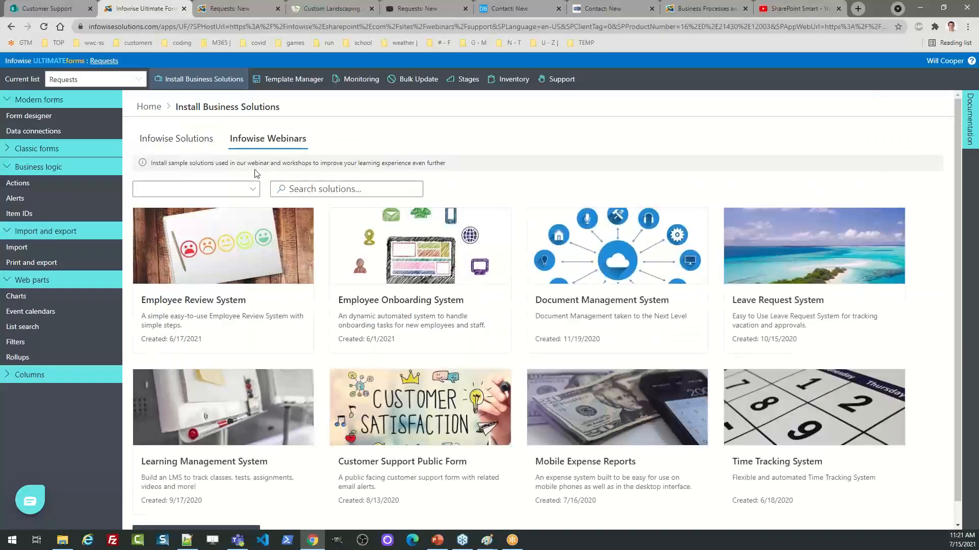
{"action": "left_click", "coordinate": [153, 105]}
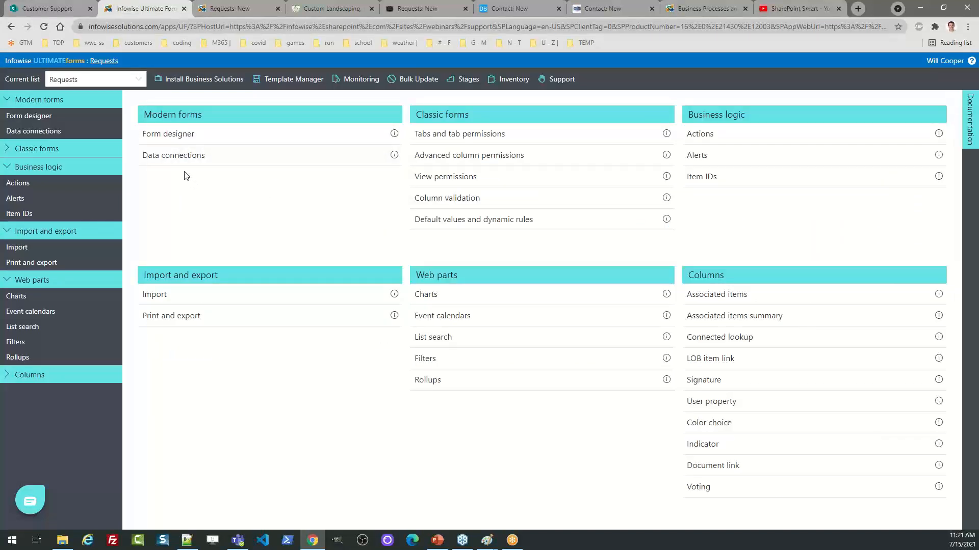
{"action": "left_click", "coordinate": [178, 138]}
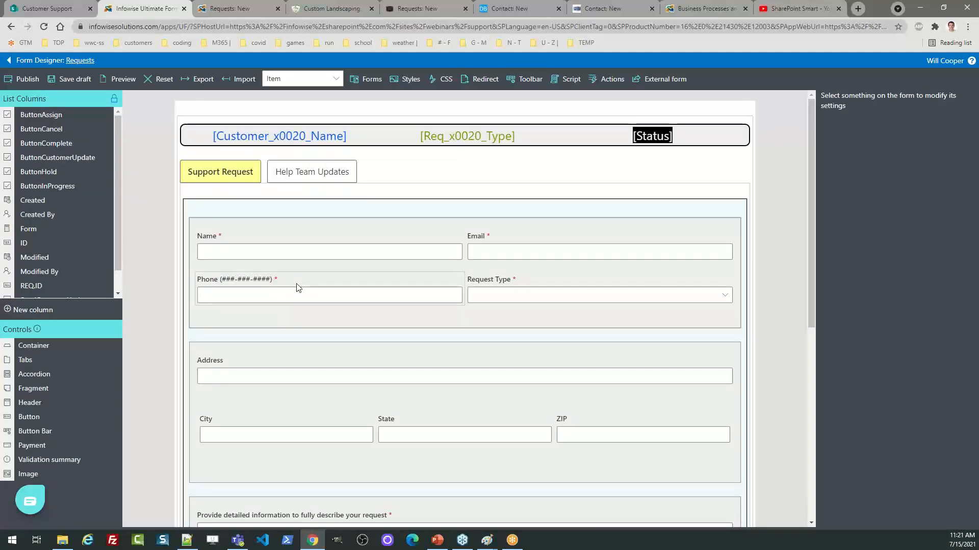
Give the first Support Request container's Style 1 a black border colour
{"action": "left_click", "coordinate": [291, 221]}
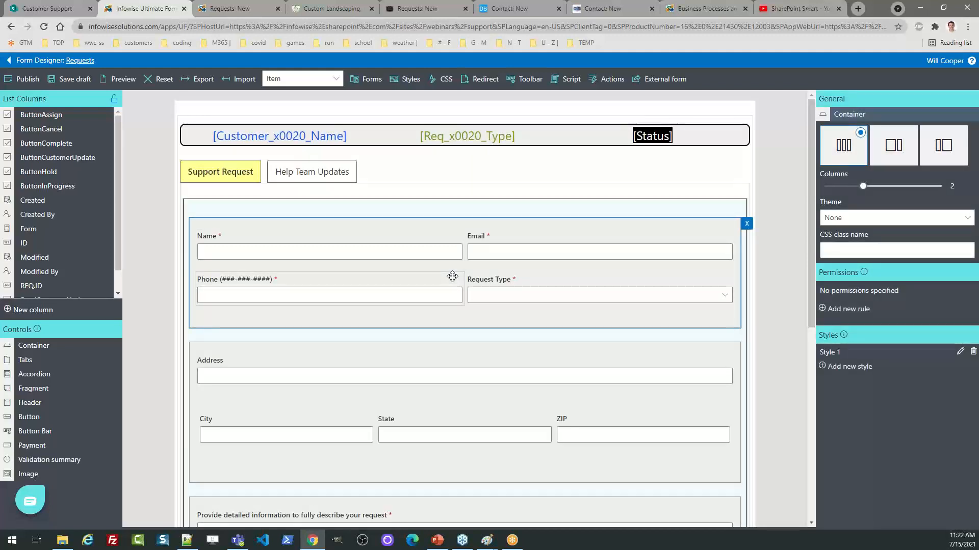
{"action": "left_click", "coordinate": [961, 353]}
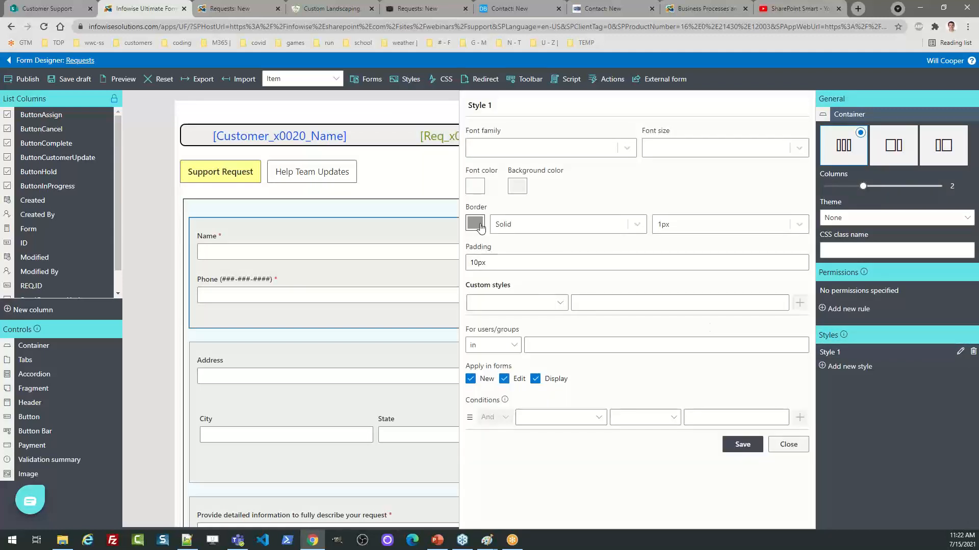
{"action": "left_click", "coordinate": [479, 225]}
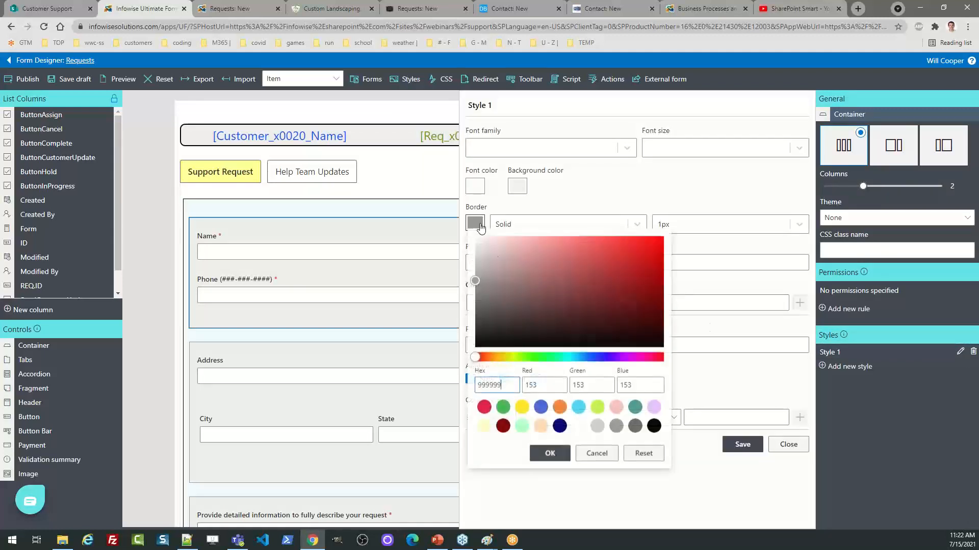
{"action": "left_click", "coordinate": [654, 427]}
{"action": "left_click", "coordinate": [550, 453]}
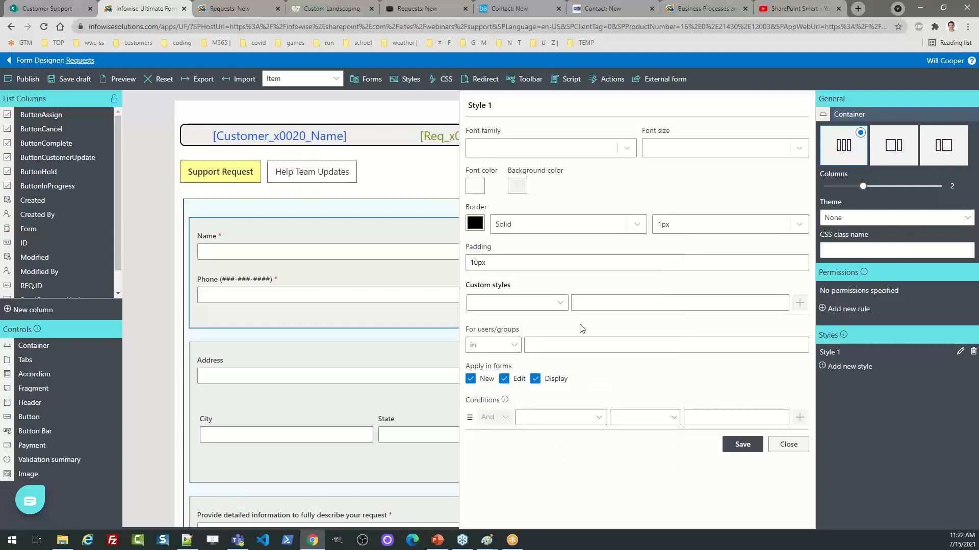
{"action": "left_click", "coordinate": [743, 444]}
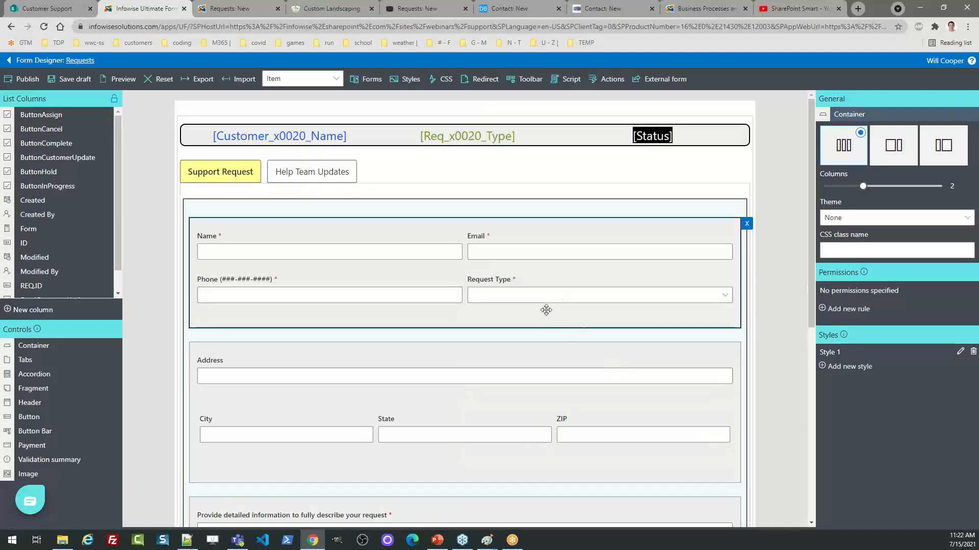
Change the Style 1 background to light mint (dbfee6) and save the style
{"action": "left_click", "coordinate": [960, 352]}
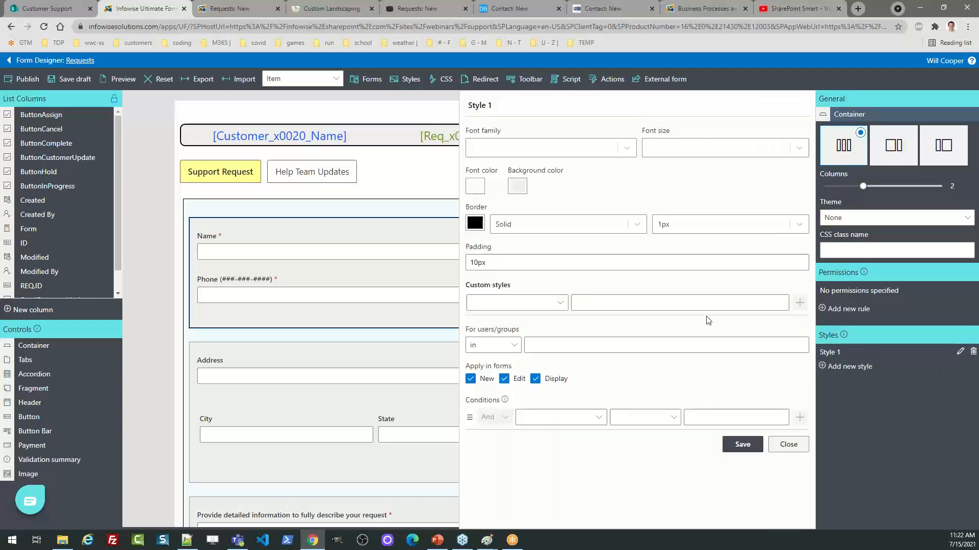
{"action": "left_click", "coordinate": [517, 186]}
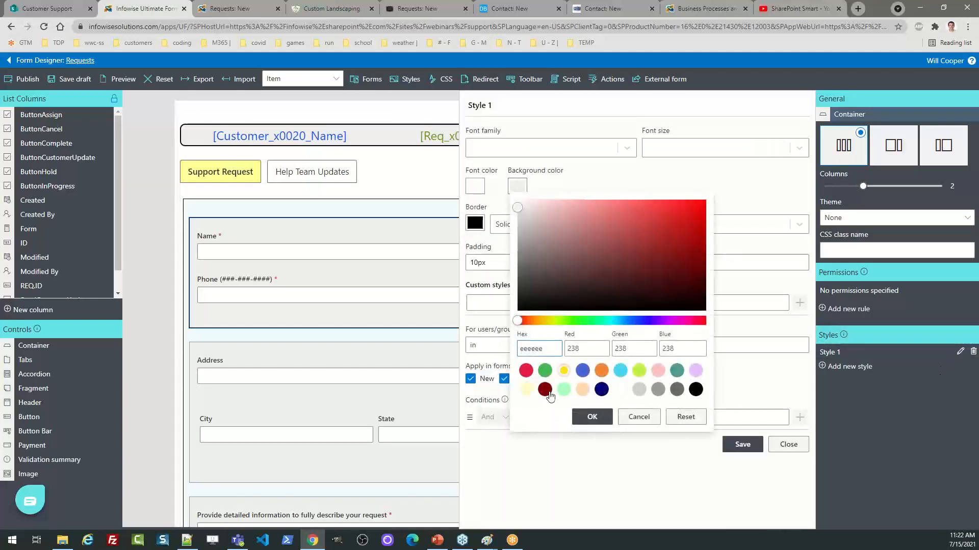
{"action": "left_click", "coordinate": [545, 371]}
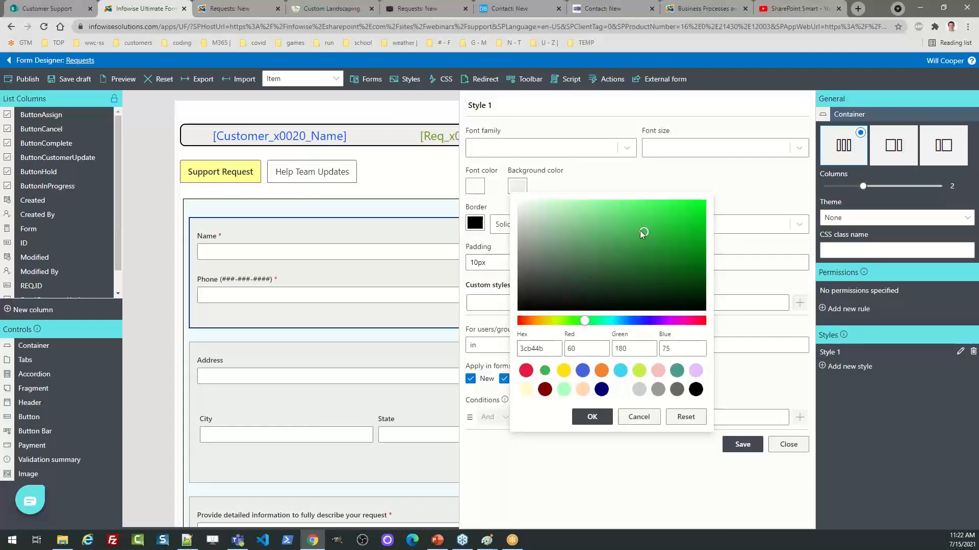
{"action": "left_click_drag", "start_coordinate": [640, 231], "coordinate": [531, 203]}
{"action": "left_click", "coordinate": [564, 391]}
{"action": "left_click", "coordinate": [604, 419]}
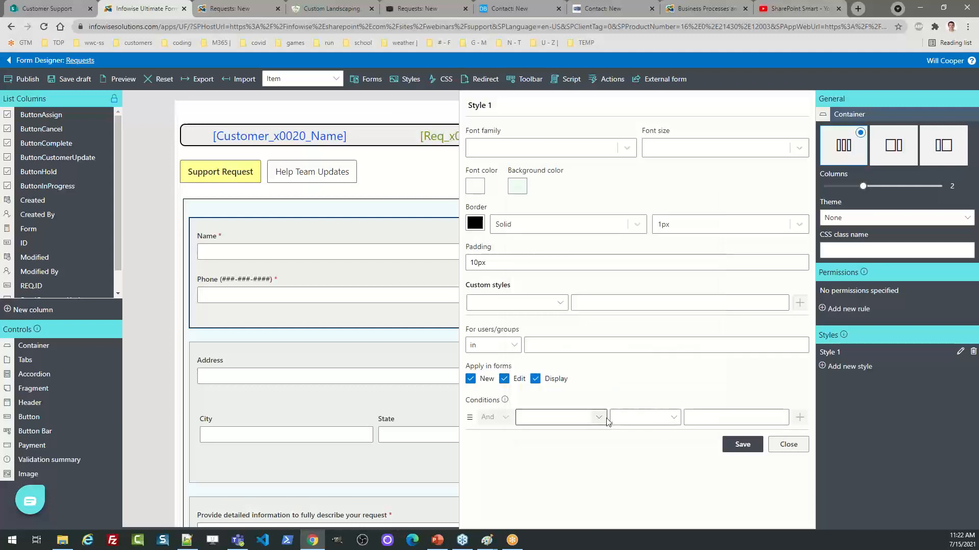
{"action": "left_click", "coordinate": [750, 445]}
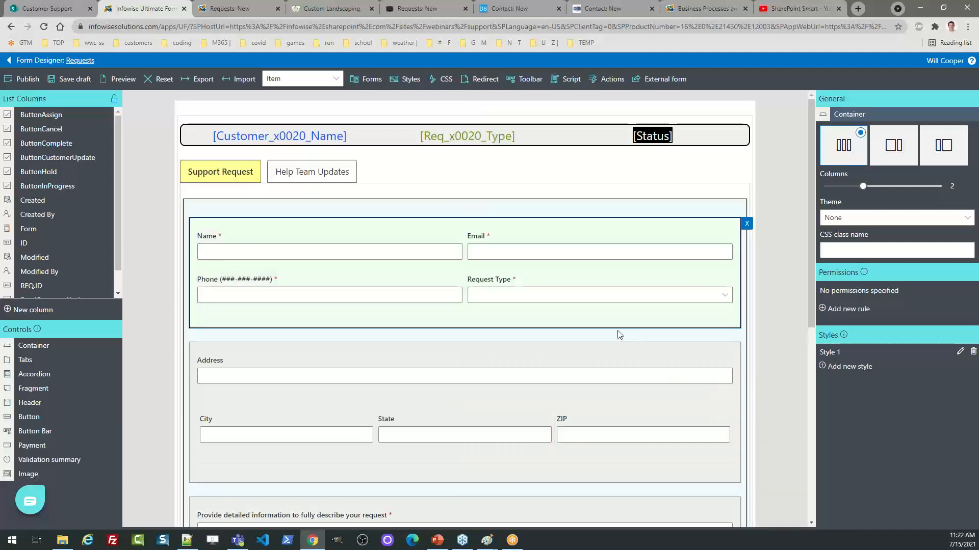
Open the Help Team Updates tab and review its container's Write permission rule without changes
{"action": "left_click", "coordinate": [316, 179]}
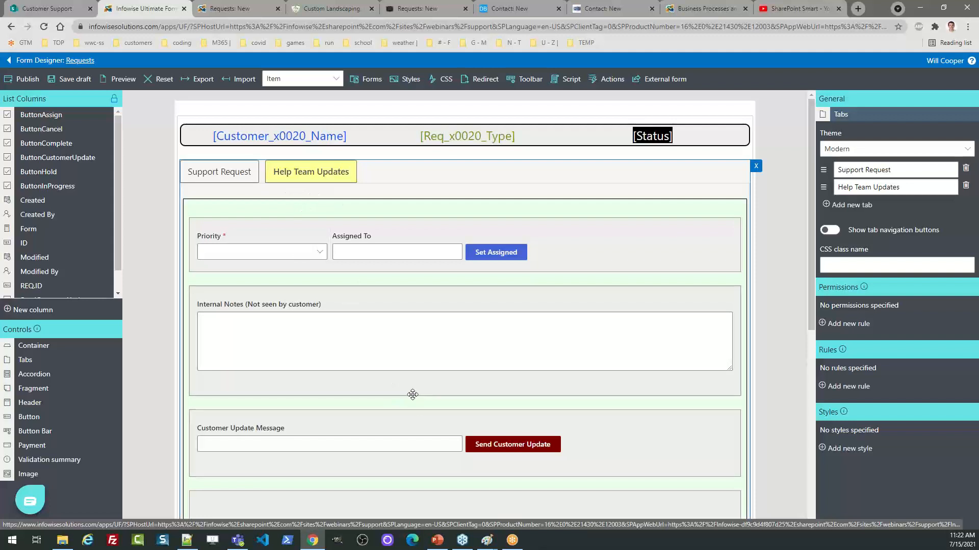
{"action": "left_click", "coordinate": [342, 192]}
{"action": "left_click", "coordinate": [334, 171]}
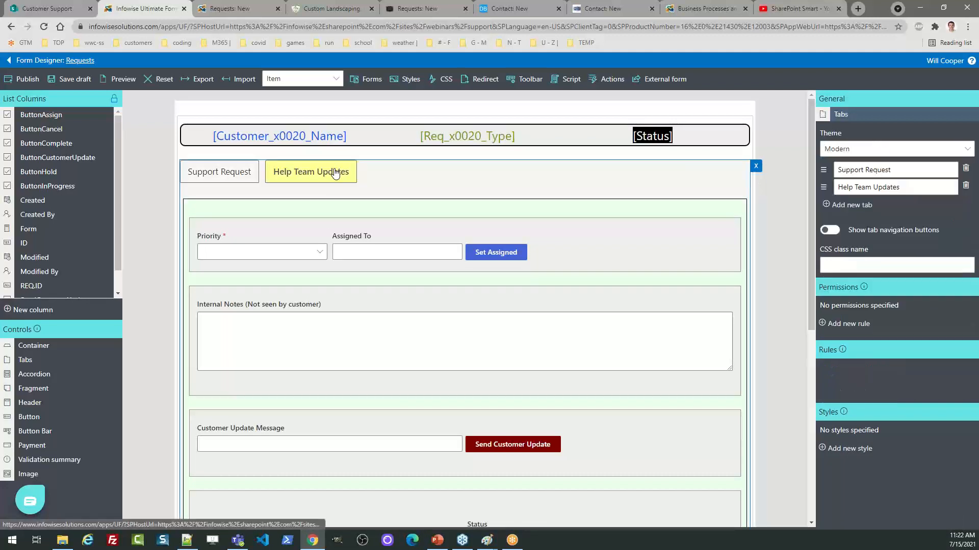
{"action": "left_click", "coordinate": [320, 205]}
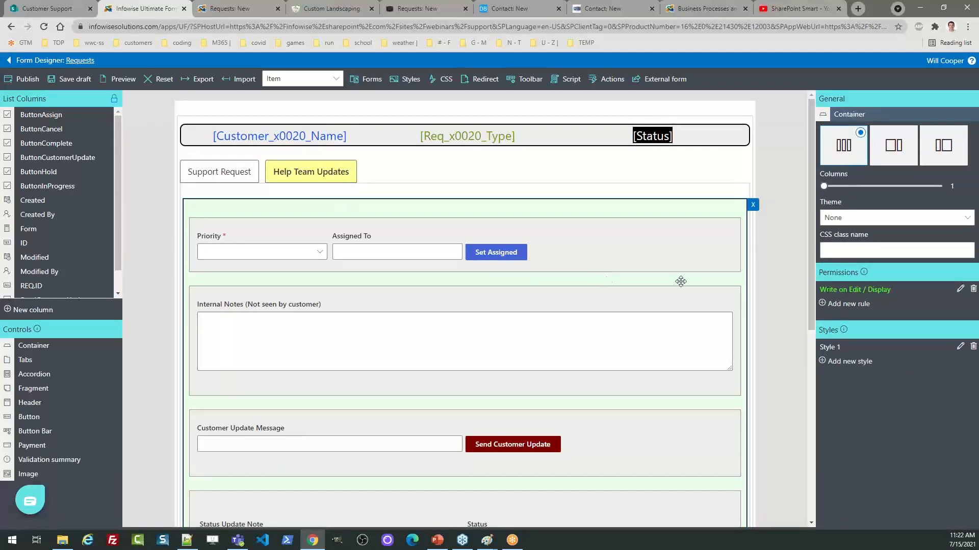
{"action": "left_click", "coordinate": [960, 290]}
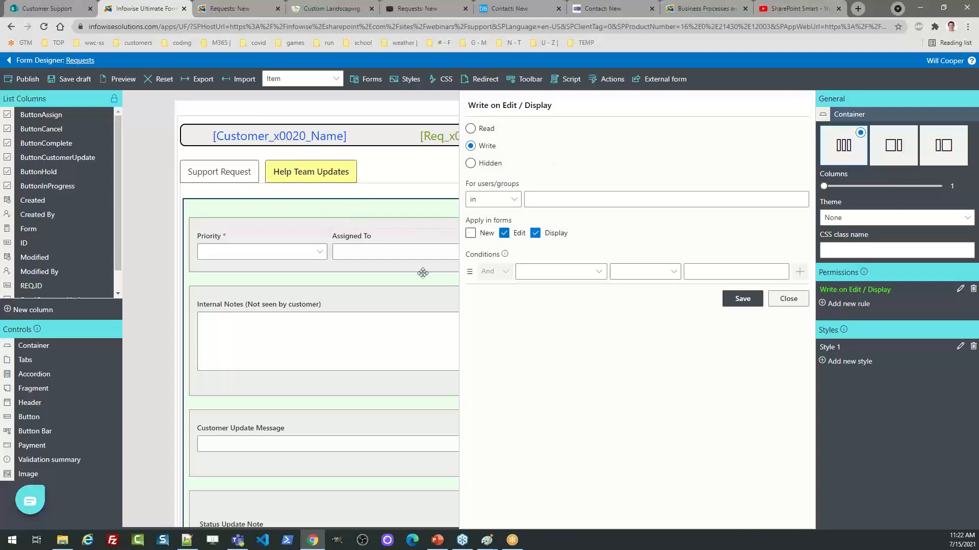
{"action": "left_click", "coordinate": [786, 295]}
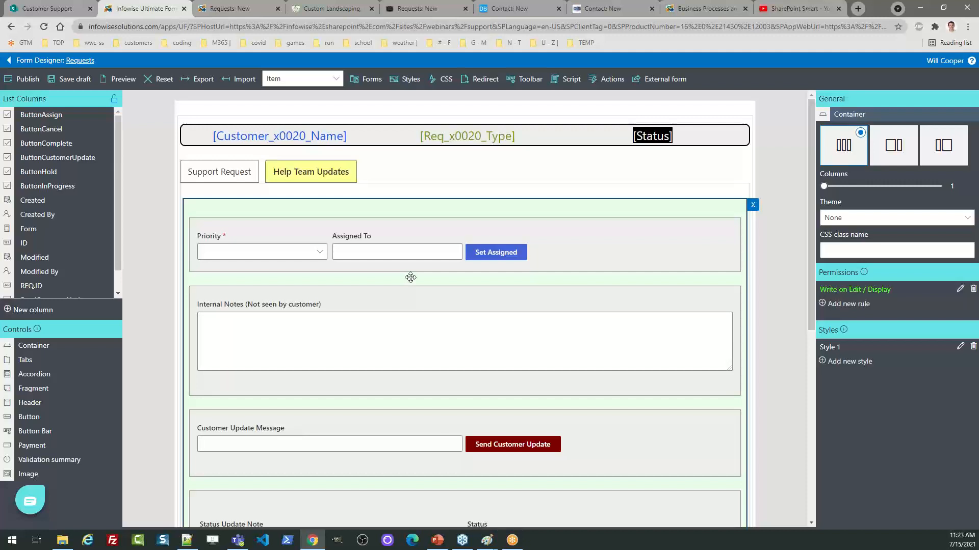
Edit the header fragment's content, setting the [Status] text size to 12
{"action": "left_click", "coordinate": [517, 136]}
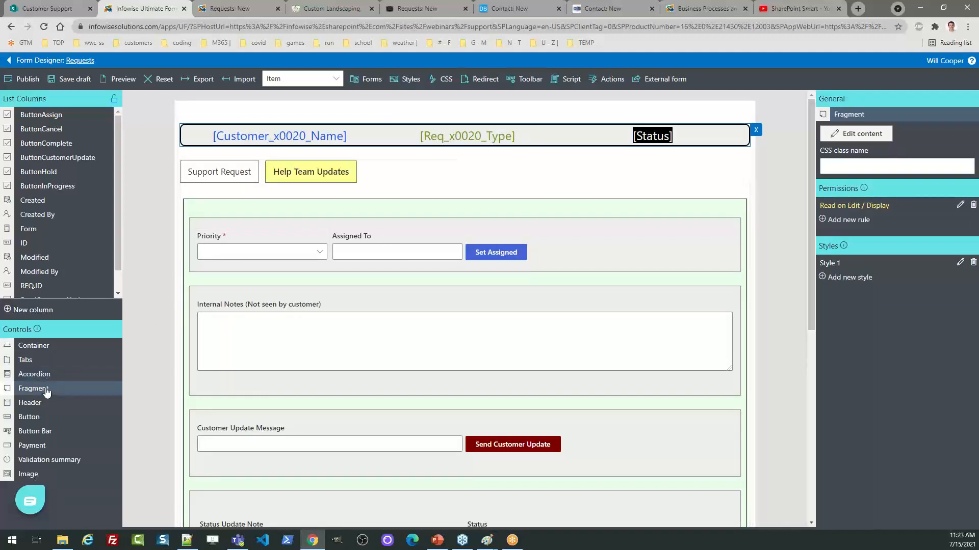
{"action": "left_click", "coordinate": [841, 137]}
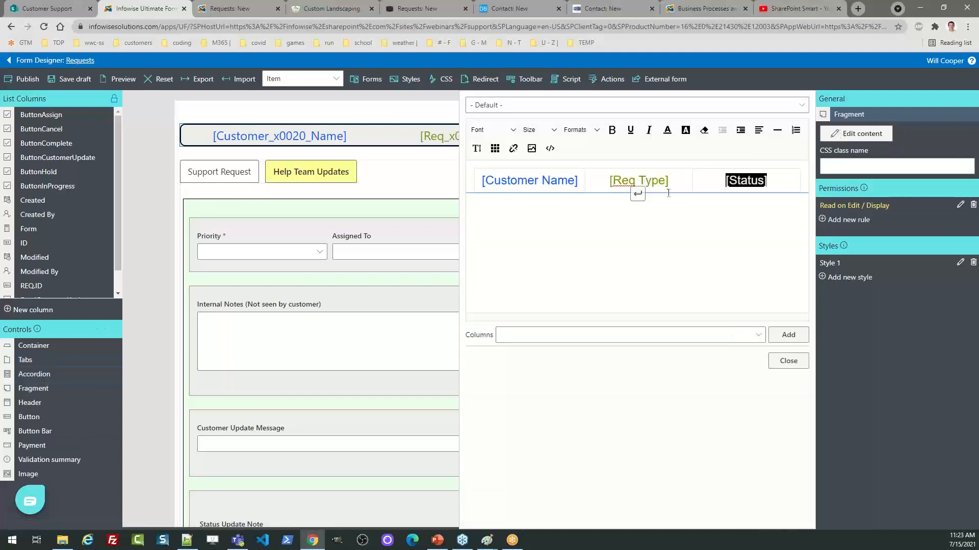
{"action": "left_click", "coordinate": [775, 181]}
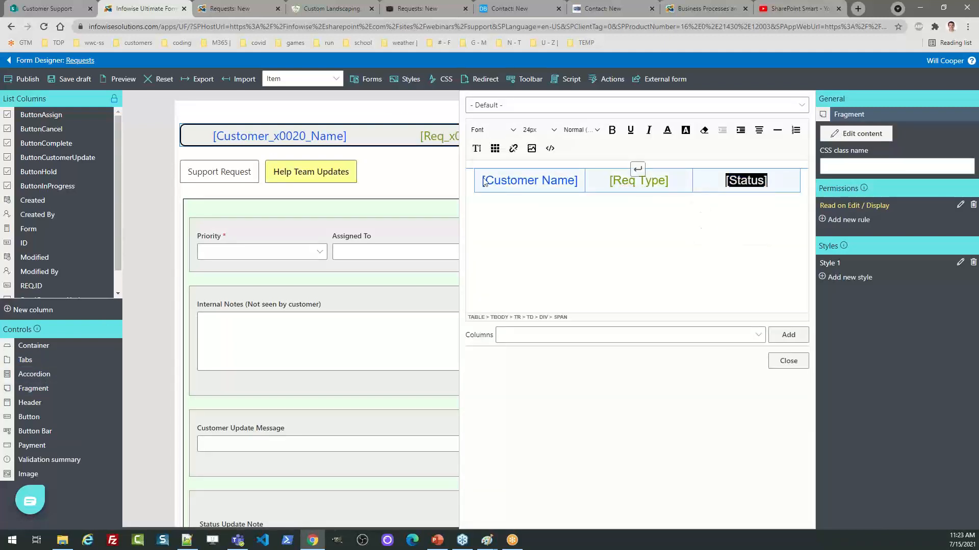
{"action": "left_click", "coordinate": [552, 131]}
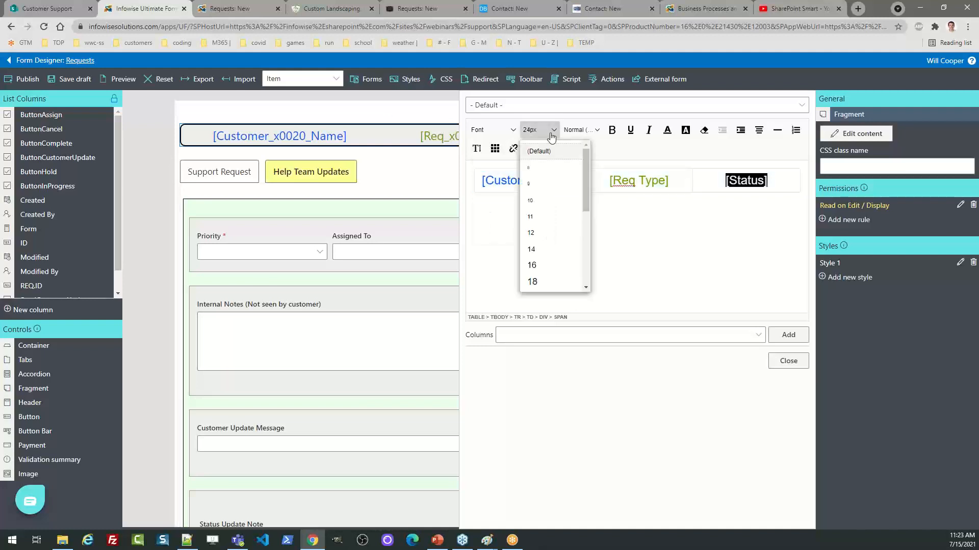
{"action": "left_click", "coordinate": [553, 231]}
{"action": "left_click", "coordinate": [578, 183]}
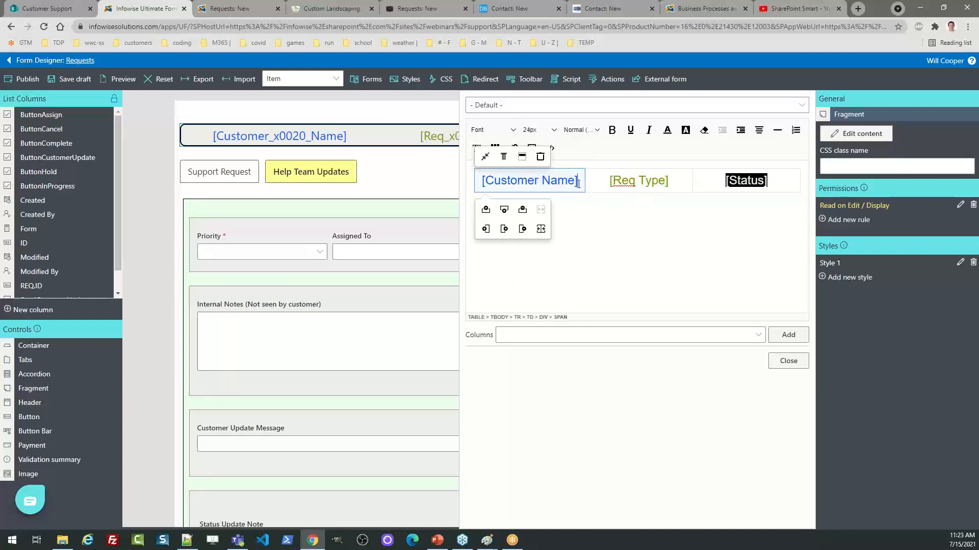
{"action": "left_click", "coordinate": [784, 362]}
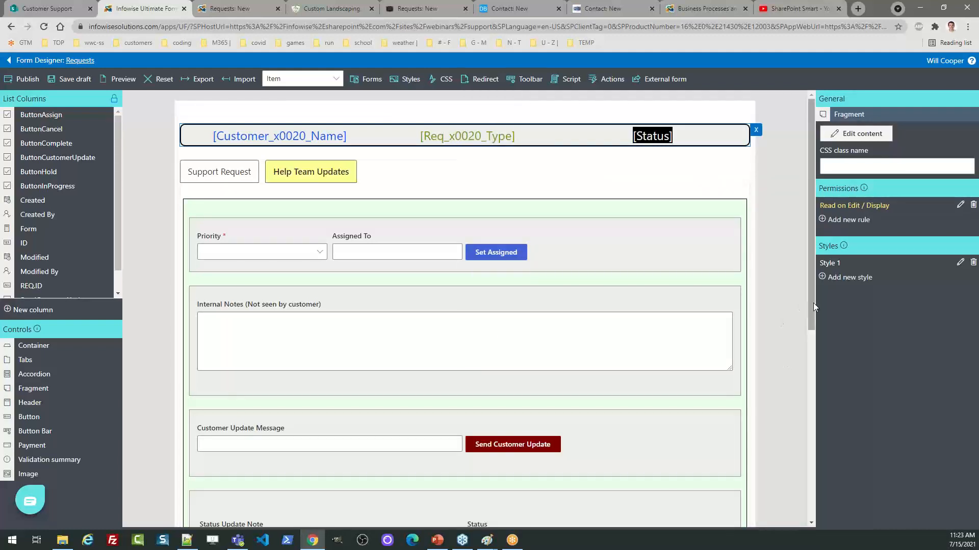
{"action": "left_click_drag", "start_coordinate": [812, 302], "coordinate": [804, 379]}
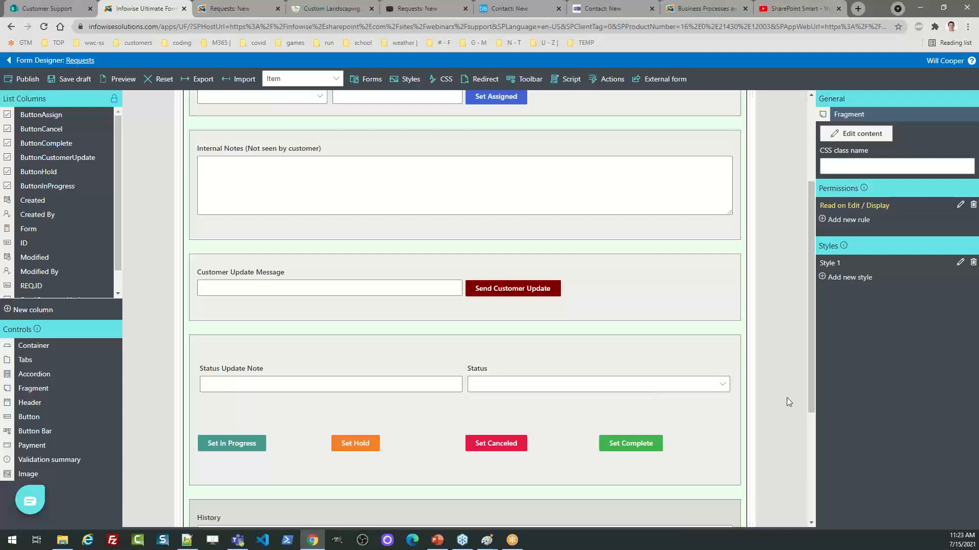
{"action": "left_click_drag", "start_coordinate": [809, 395], "coordinate": [814, 497]}
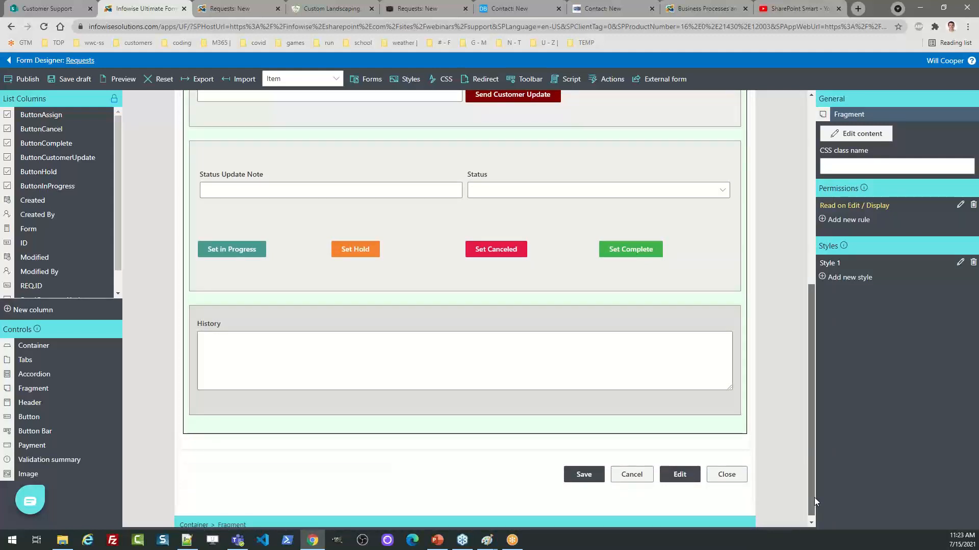
{"action": "left_click", "coordinate": [511, 318]}
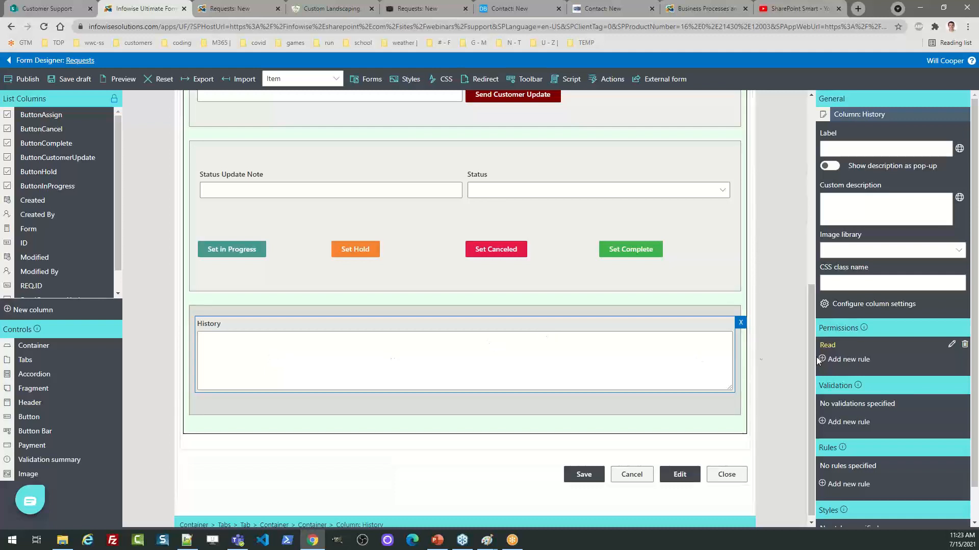
{"action": "left_click", "coordinate": [951, 345]}
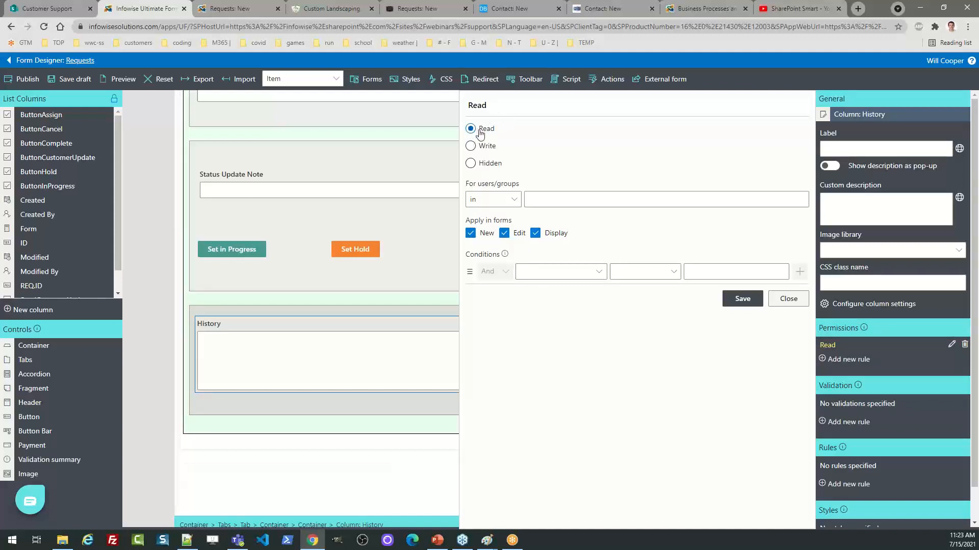
{"action": "left_click", "coordinate": [787, 299]}
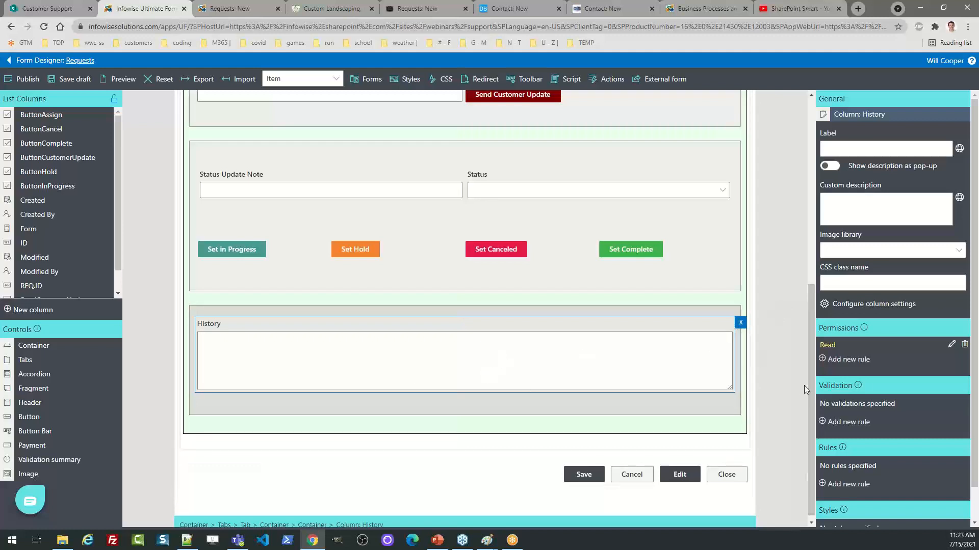
{"action": "left_click_drag", "start_coordinate": [813, 387], "coordinate": [799, 235]}
{"action": "scroll", "coordinate": [799, 235], "scroll_direction": "up", "scroll_amount": 1}
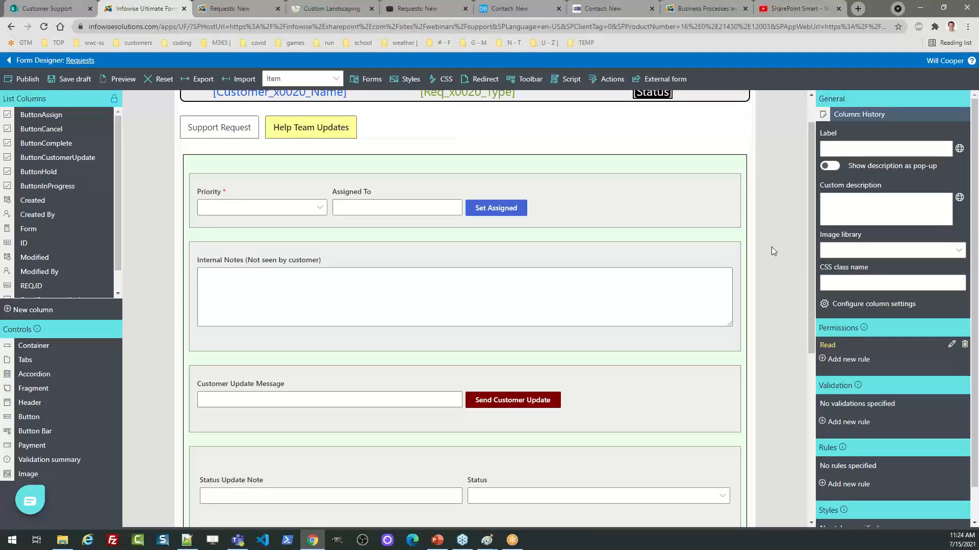
{"action": "left_click_drag", "start_coordinate": [814, 283], "coordinate": [809, 250]}
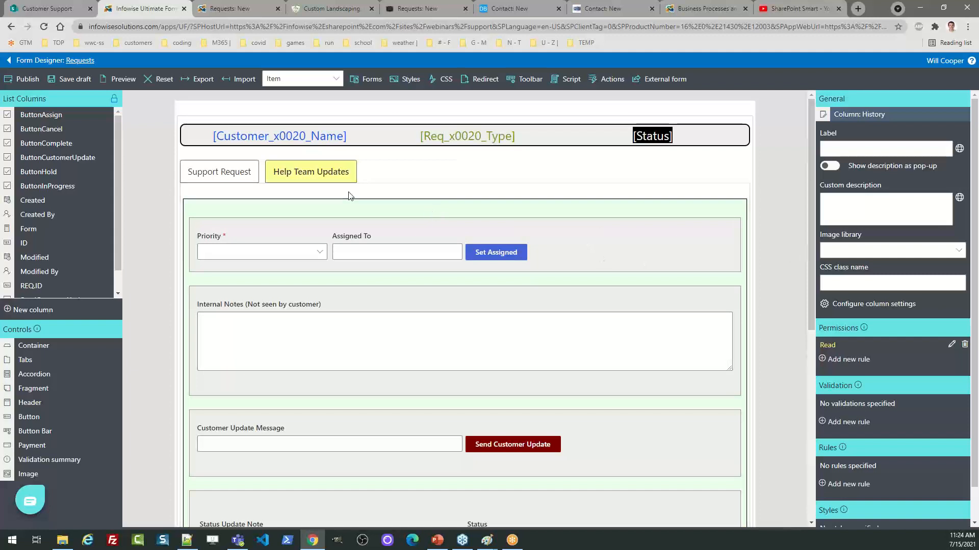
Add the Created column below Phone on the Support Request tab, then exit the designer
{"action": "left_click", "coordinate": [230, 170]}
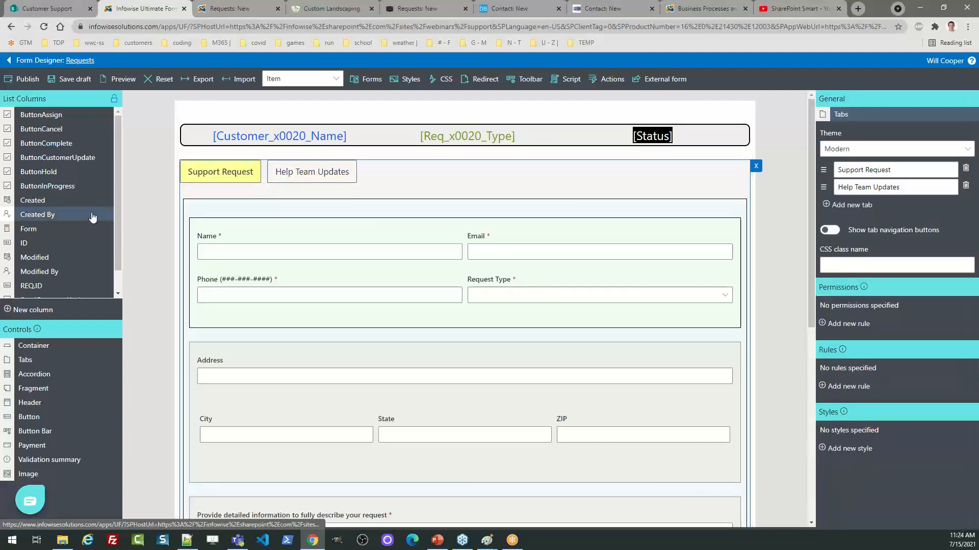
{"action": "left_click_drag", "start_coordinate": [33, 200], "coordinate": [280, 321]}
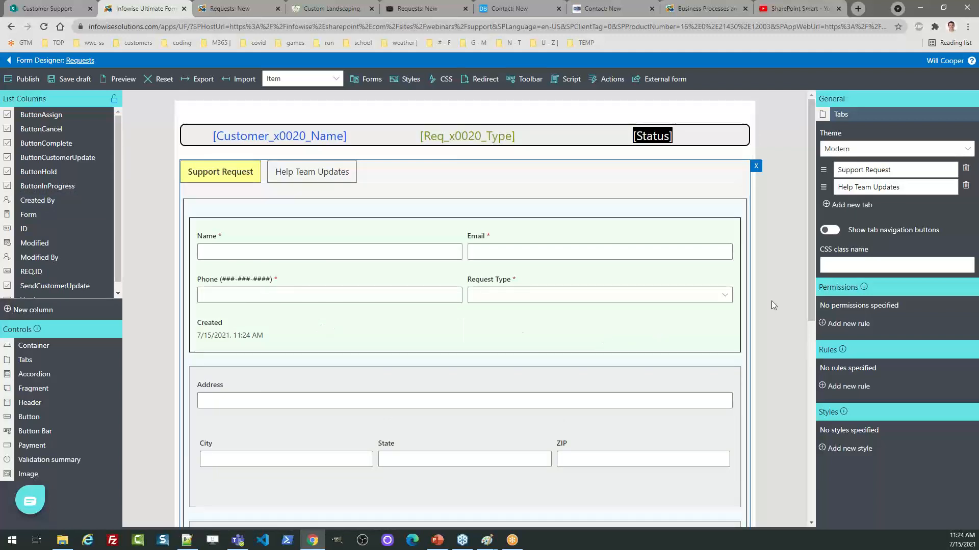
{"action": "left_click_drag", "start_coordinate": [809, 301], "coordinate": [821, 516]}
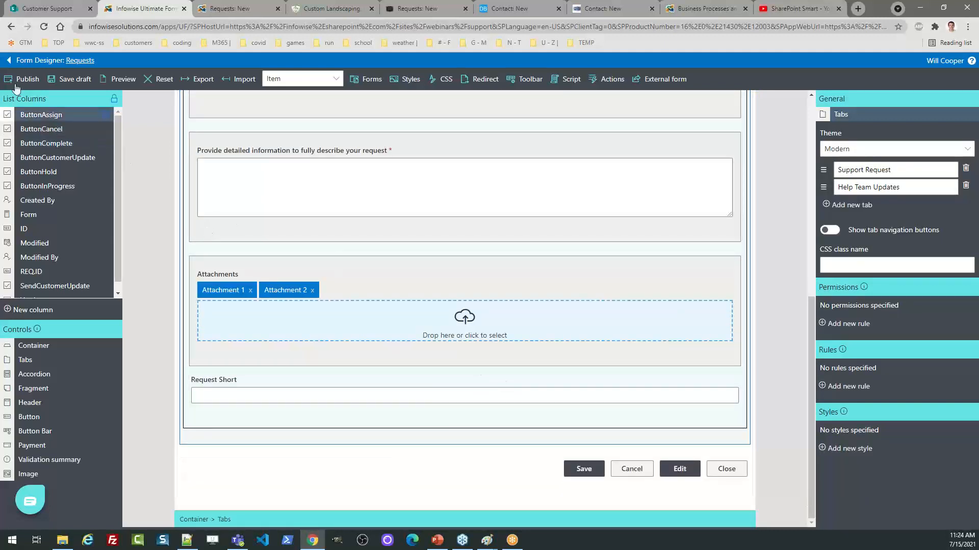
{"action": "left_click", "coordinate": [10, 62]}
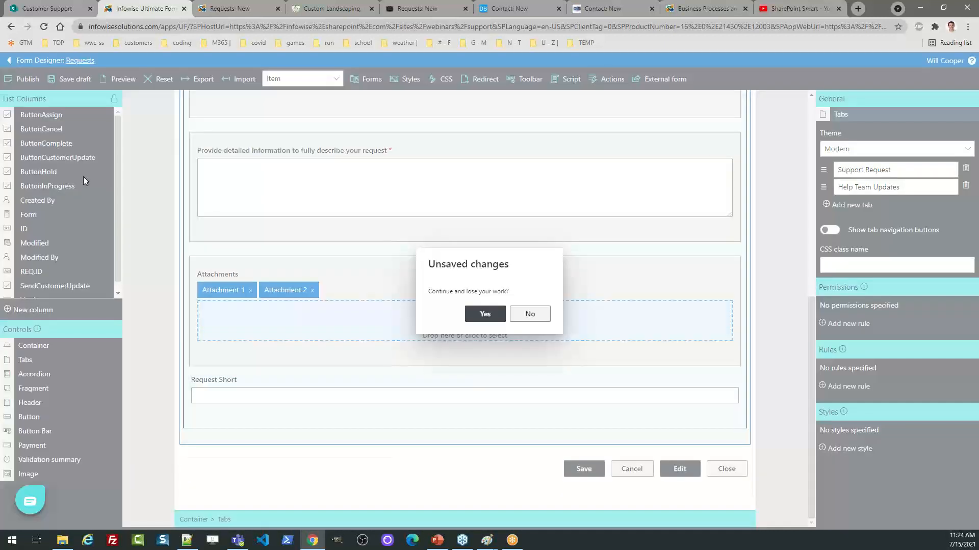
Discard the form changes and edit the Requests - Assigned (Customer) alert from the current list's alerts
{"action": "left_click", "coordinate": [484, 315]}
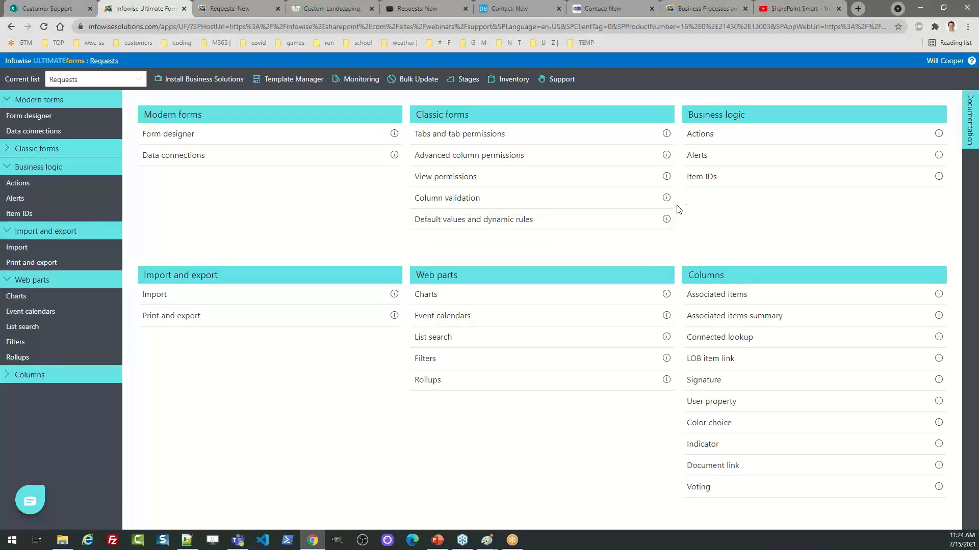
{"action": "left_click", "coordinate": [692, 159]}
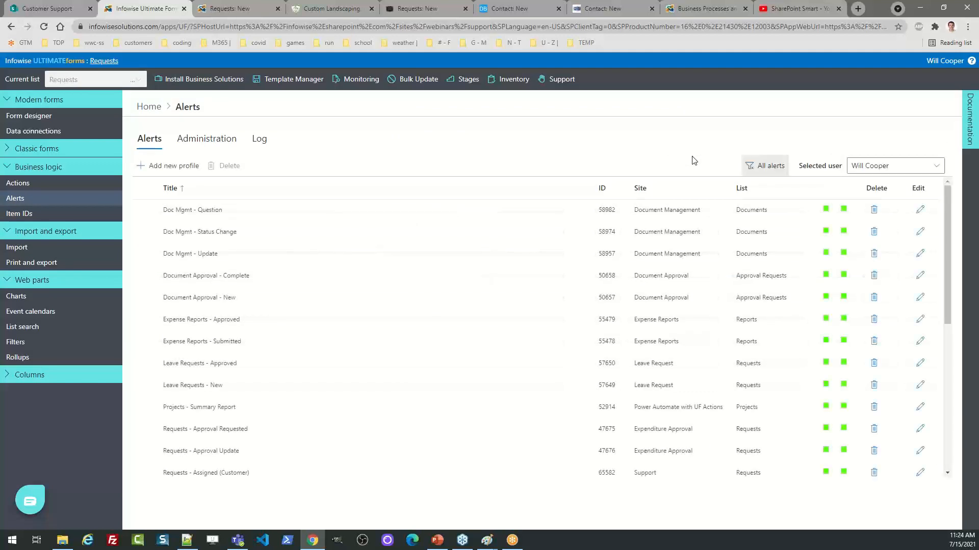
{"action": "left_click", "coordinate": [759, 170]}
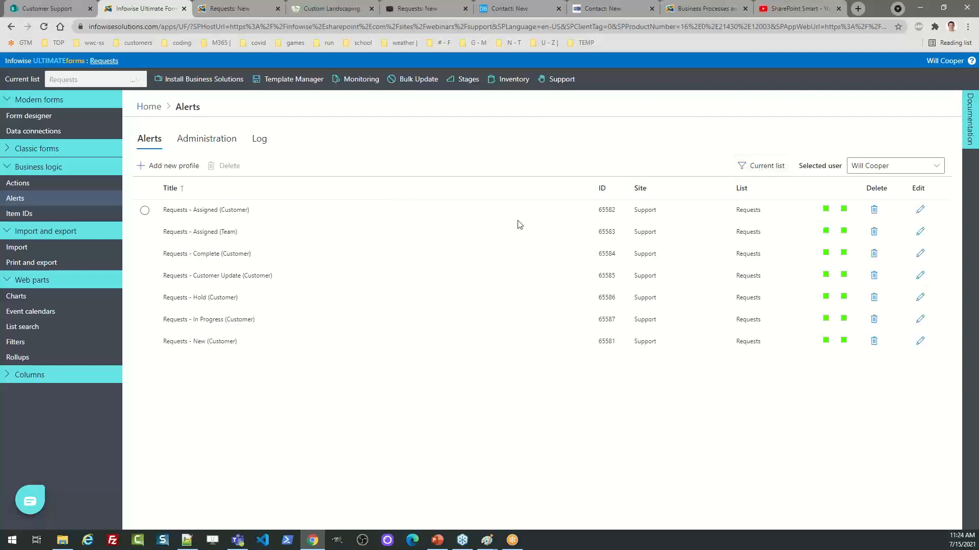
{"action": "left_click", "coordinate": [919, 210]}
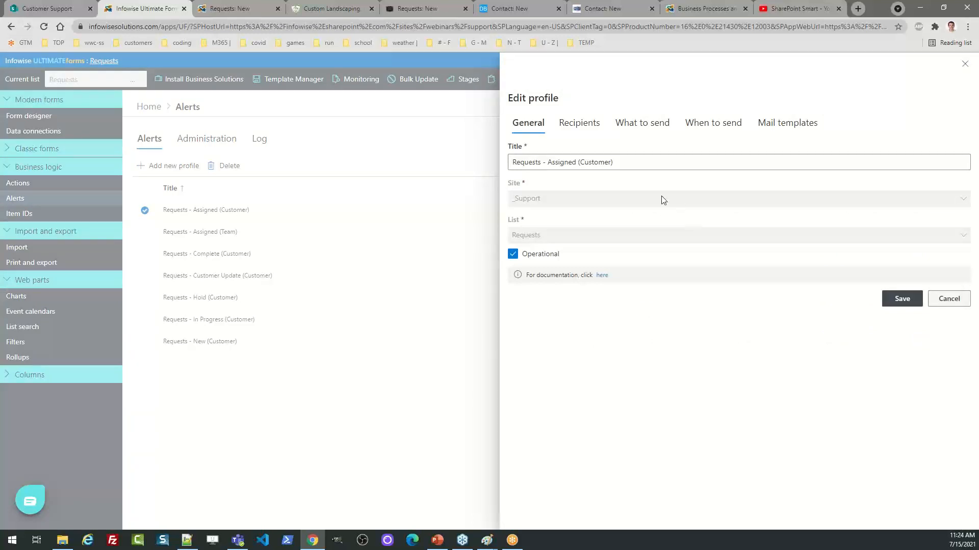
Review the alert's Recipients and What to send settings, then open the mail template editor
{"action": "left_click", "coordinate": [584, 129]}
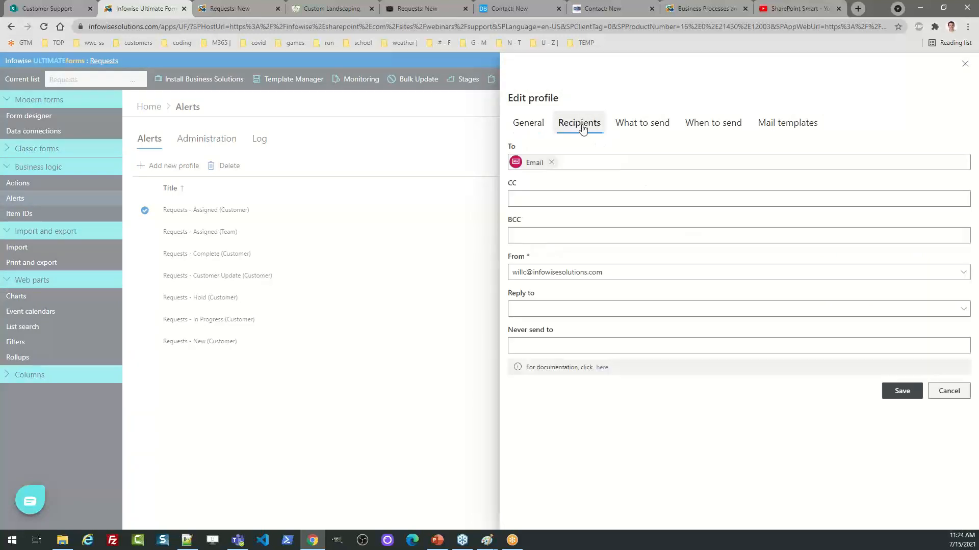
{"action": "left_click", "coordinate": [640, 126]}
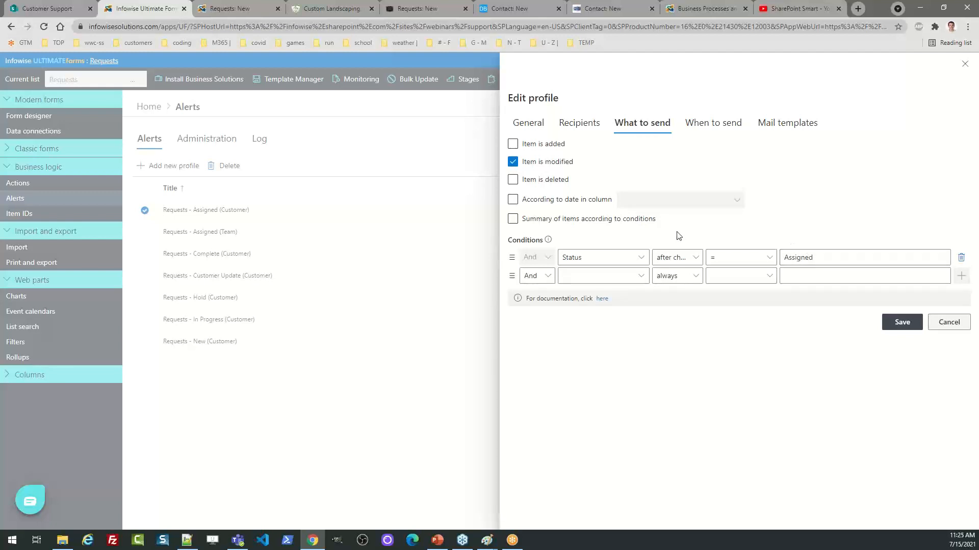
{"action": "left_click", "coordinate": [569, 124]}
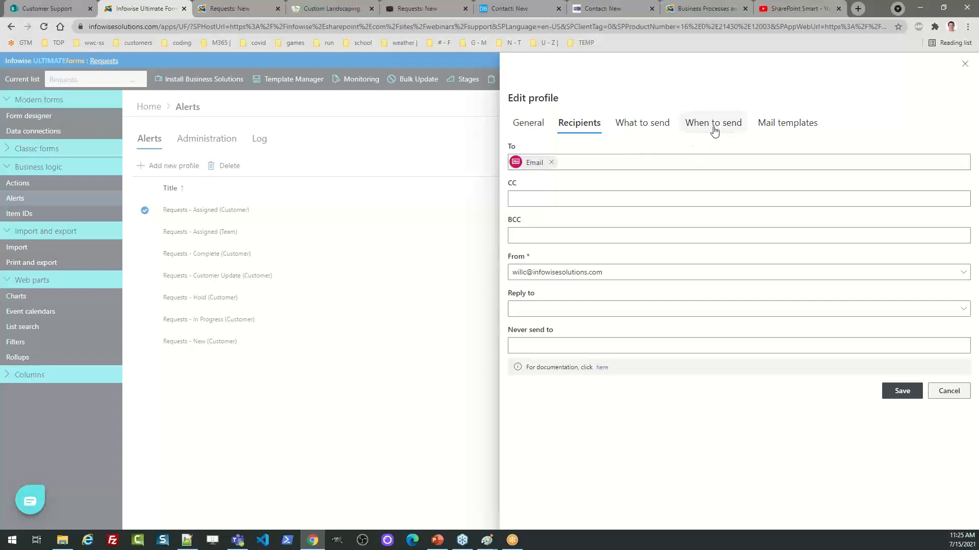
{"action": "left_click", "coordinate": [792, 132]}
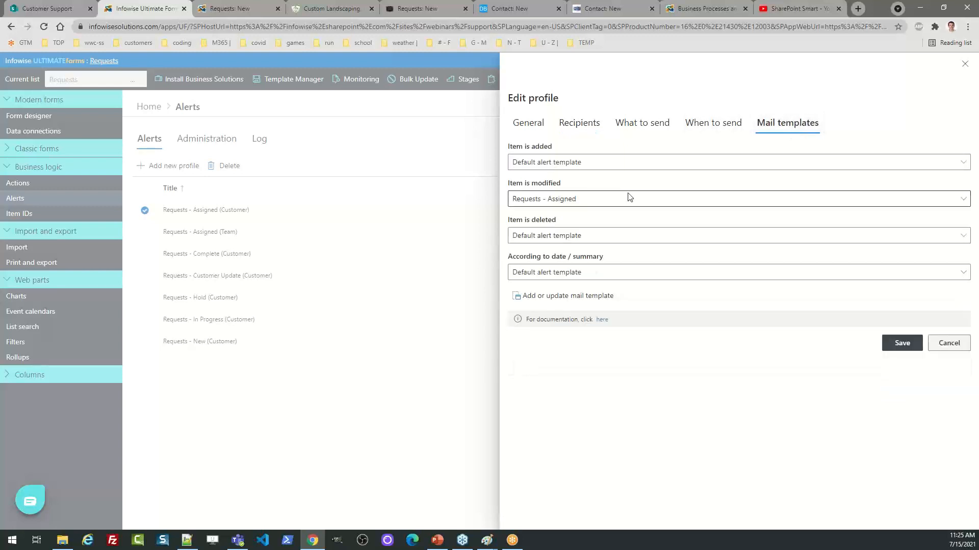
{"action": "left_click", "coordinate": [568, 296]}
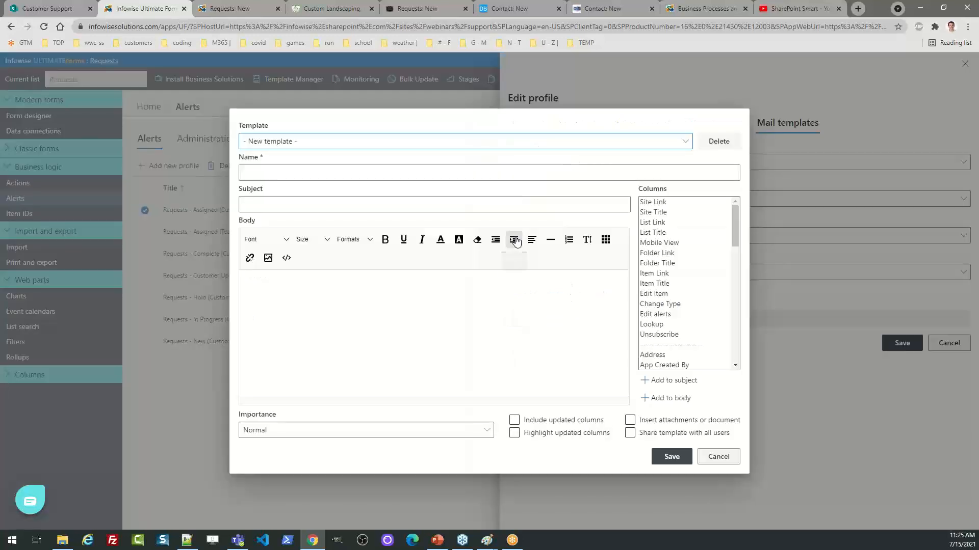
Load the Requests - Assigned mail template and resize its body text to 18px
{"action": "left_click", "coordinate": [355, 145]}
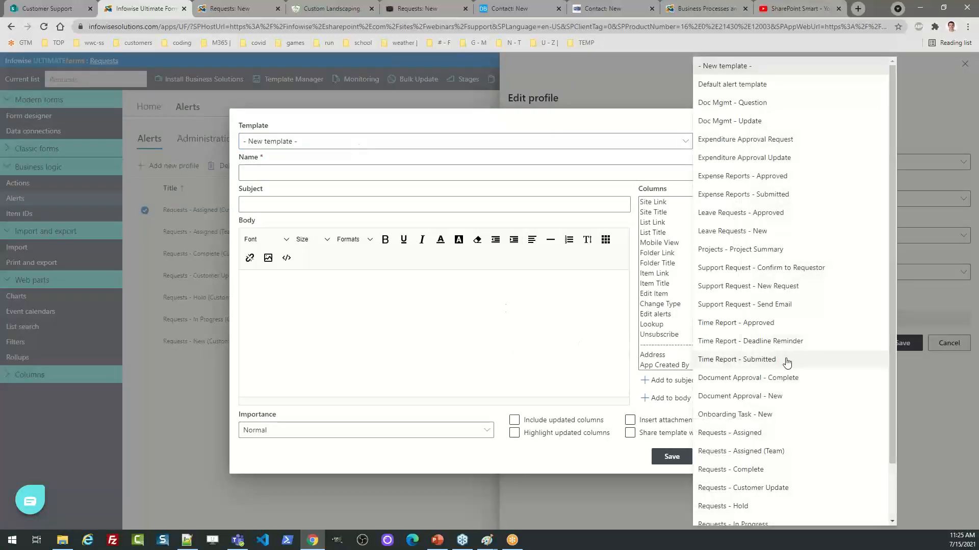
{"action": "left_click", "coordinate": [766, 433]}
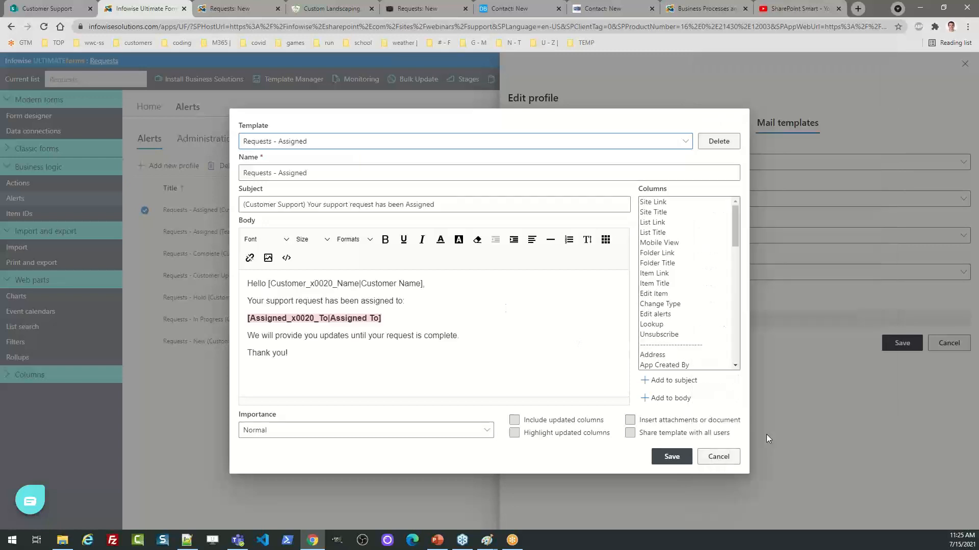
{"action": "left_click", "coordinate": [436, 362]}
{"action": "left_click_drag", "start_coordinate": [314, 354], "coordinate": [225, 288]}
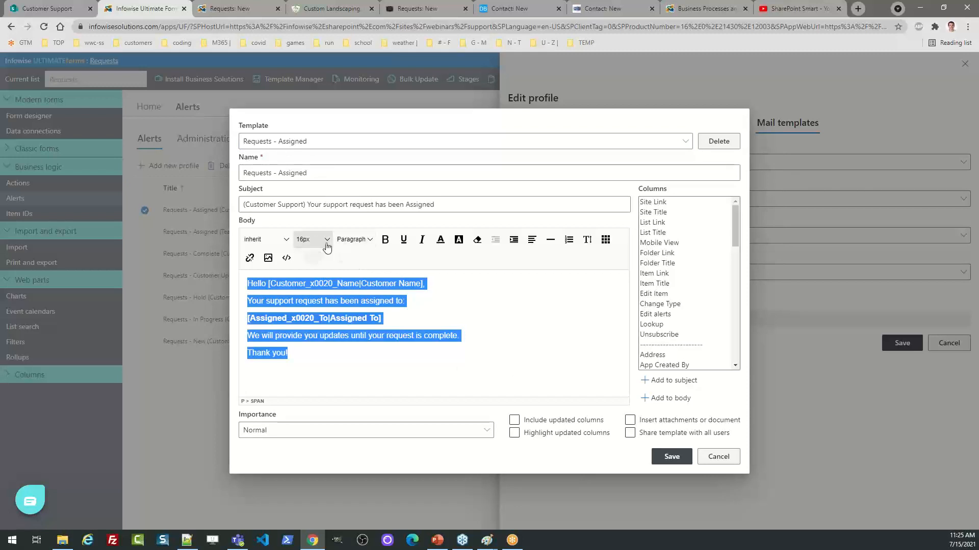
{"action": "left_click", "coordinate": [311, 240]}
{"action": "left_click", "coordinate": [320, 391]}
{"action": "left_click", "coordinate": [329, 374]}
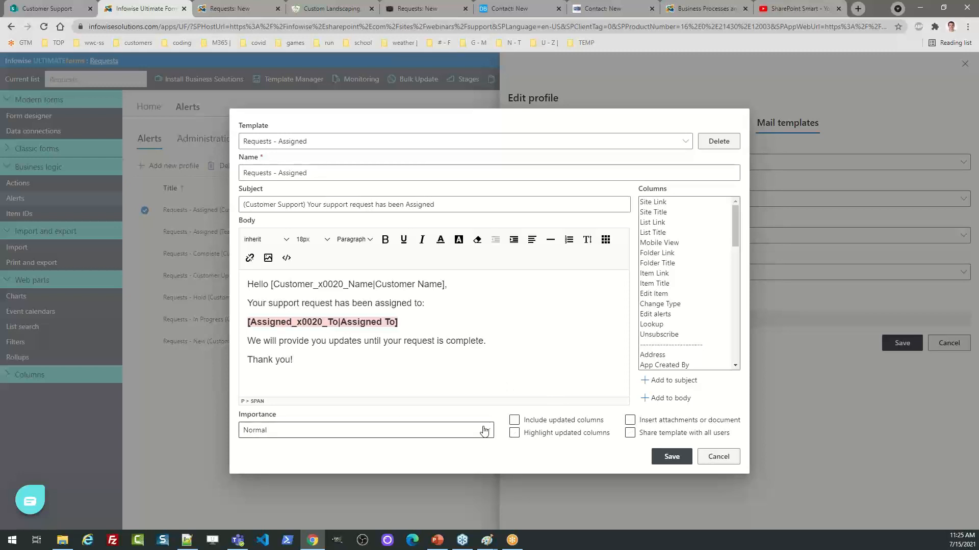
{"action": "left_click_drag", "start_coordinate": [401, 322], "coordinate": [240, 324]}
{"action": "left_click", "coordinate": [349, 289]}
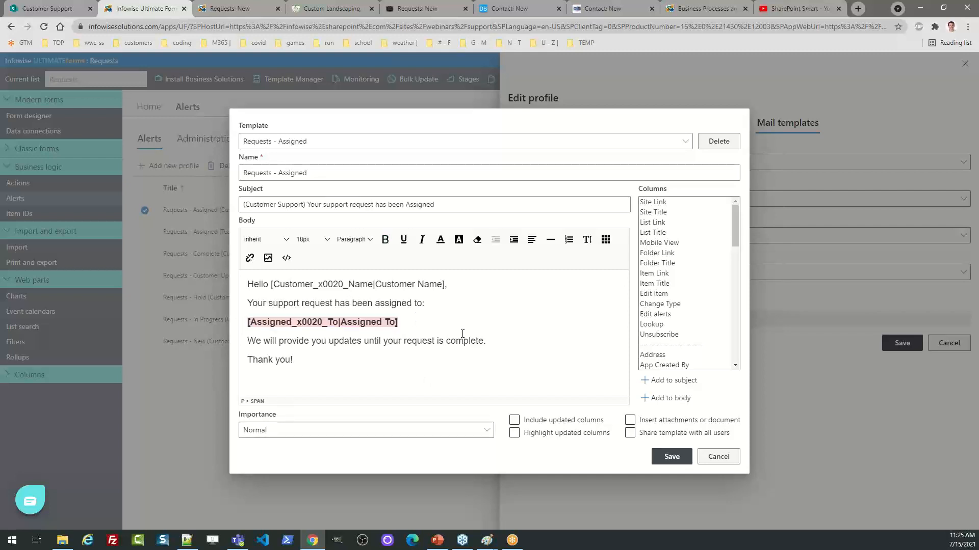
Discard the template and alert profile, then show the Actions profiles list from Home
{"action": "left_click", "coordinate": [722, 460]}
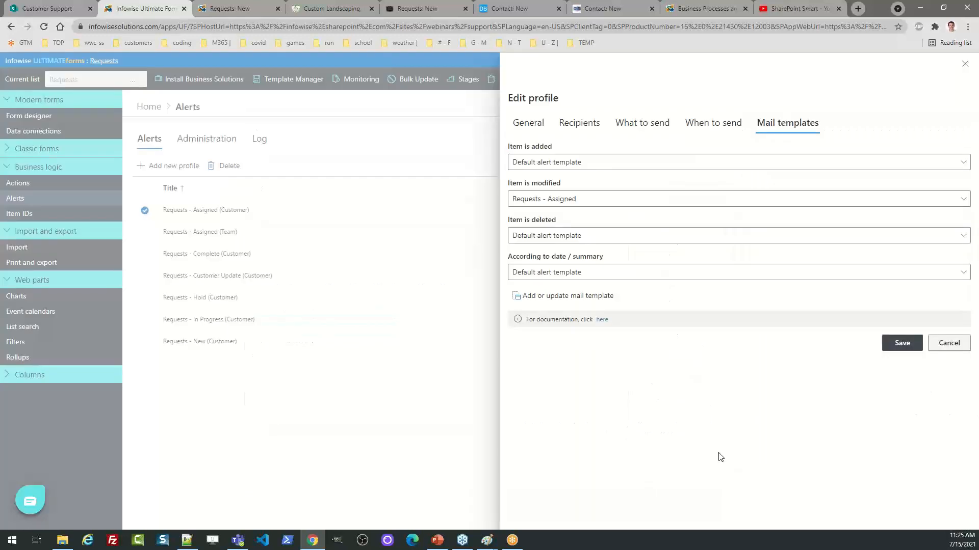
{"action": "left_click", "coordinate": [627, 128]}
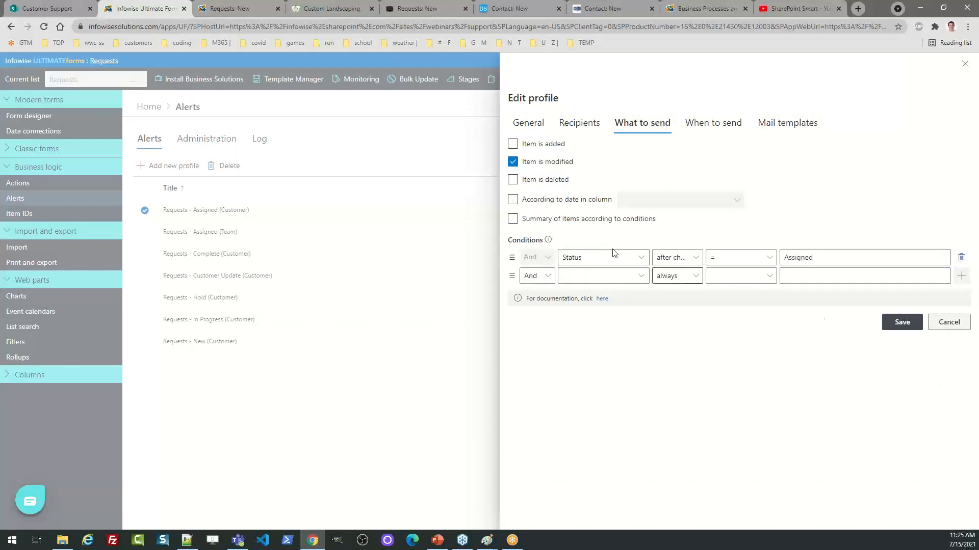
{"action": "left_click", "coordinate": [940, 324]}
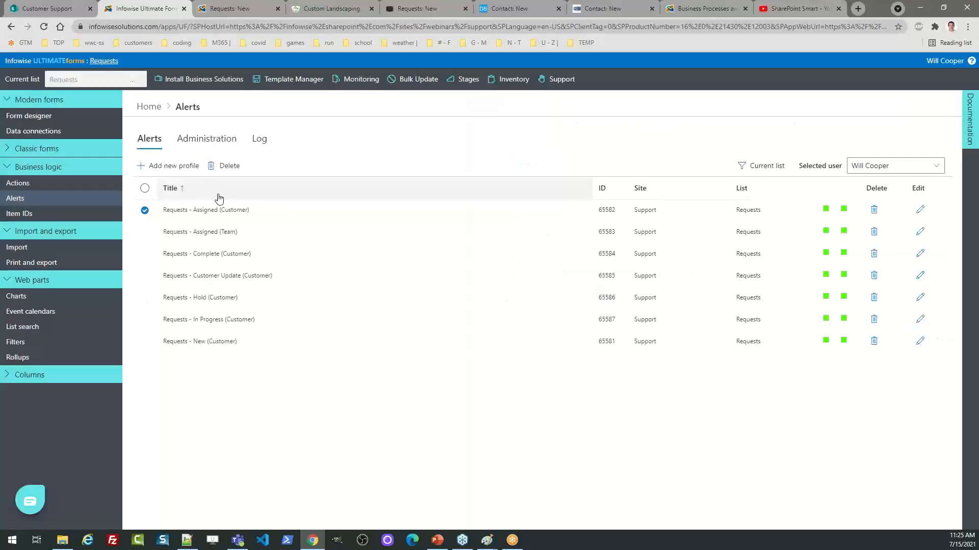
{"action": "left_click", "coordinate": [148, 111]}
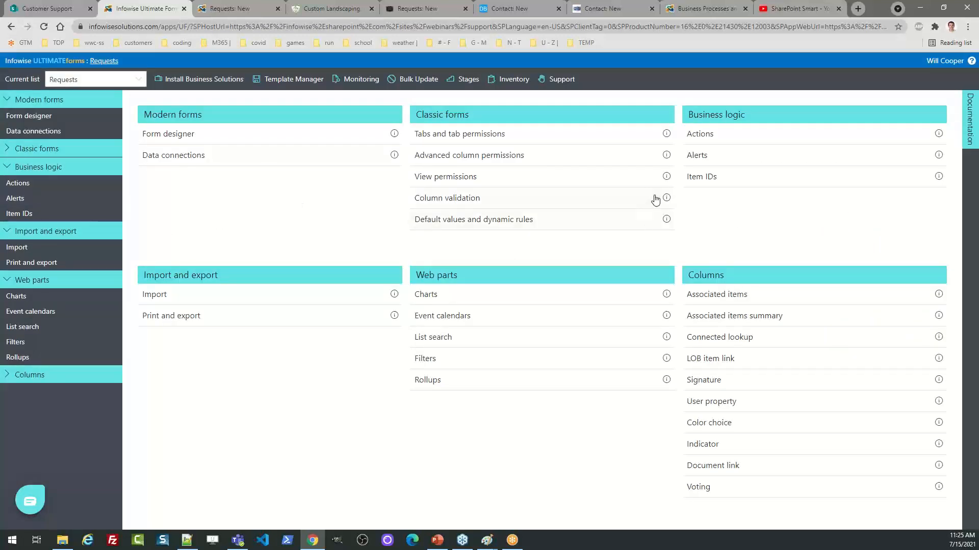
{"action": "left_click", "coordinate": [704, 137]}
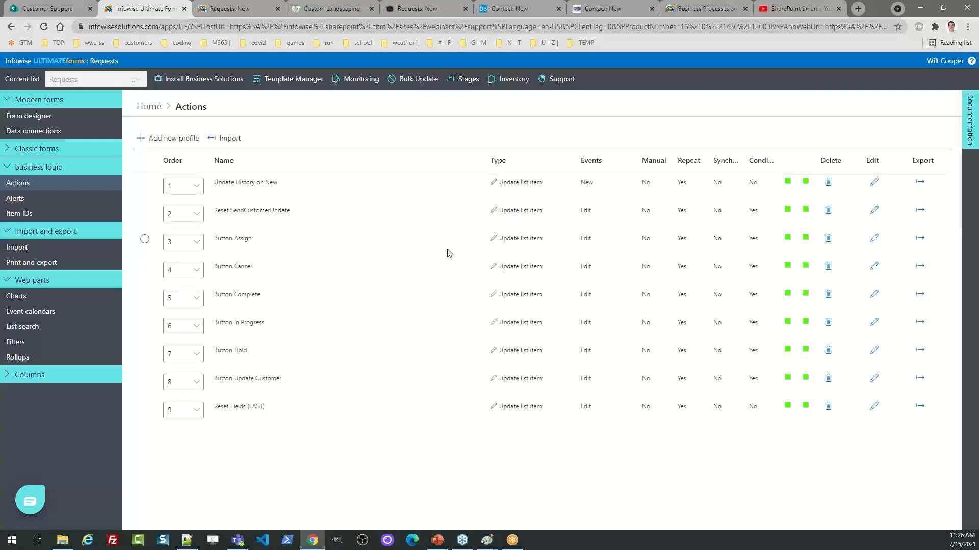
{"action": "left_click", "coordinate": [874, 238]}
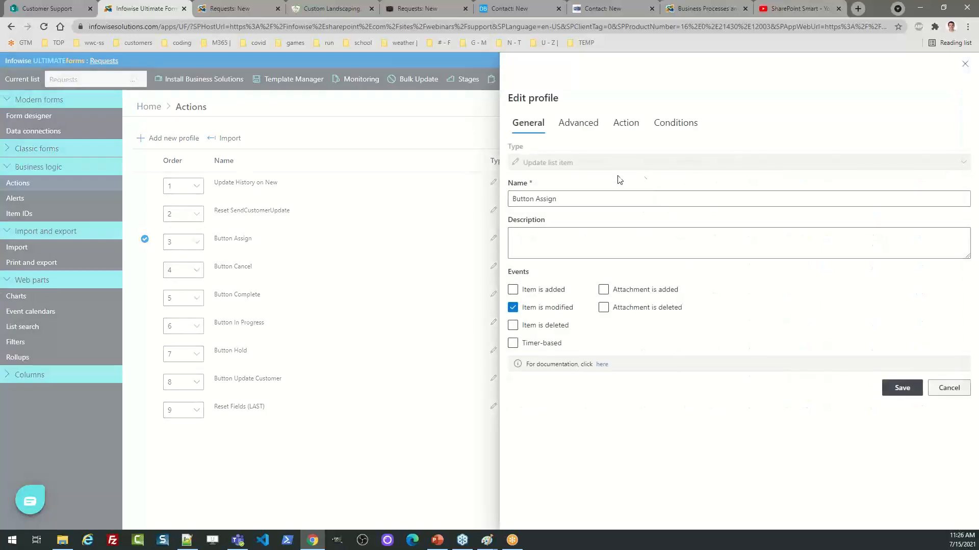
{"action": "left_click", "coordinate": [672, 126]}
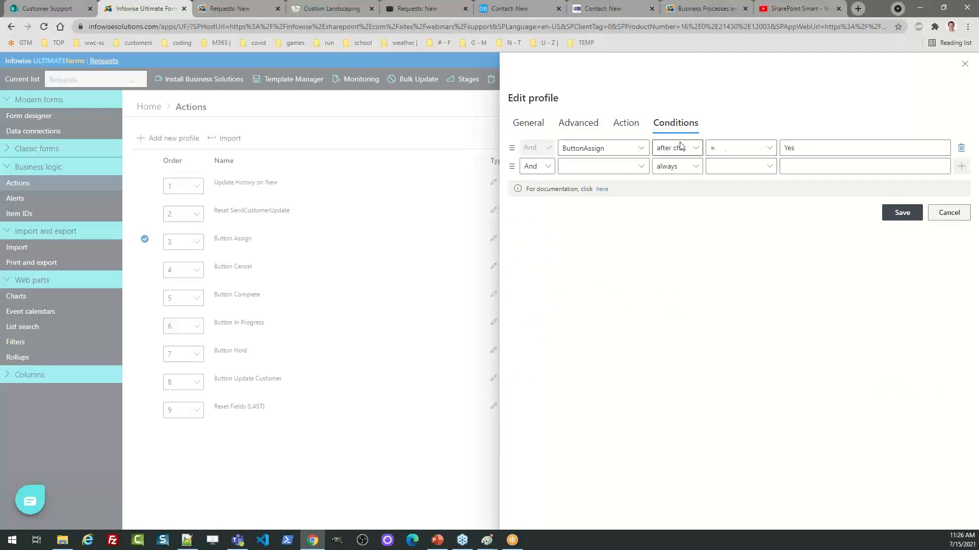
{"action": "left_click", "coordinate": [626, 123]}
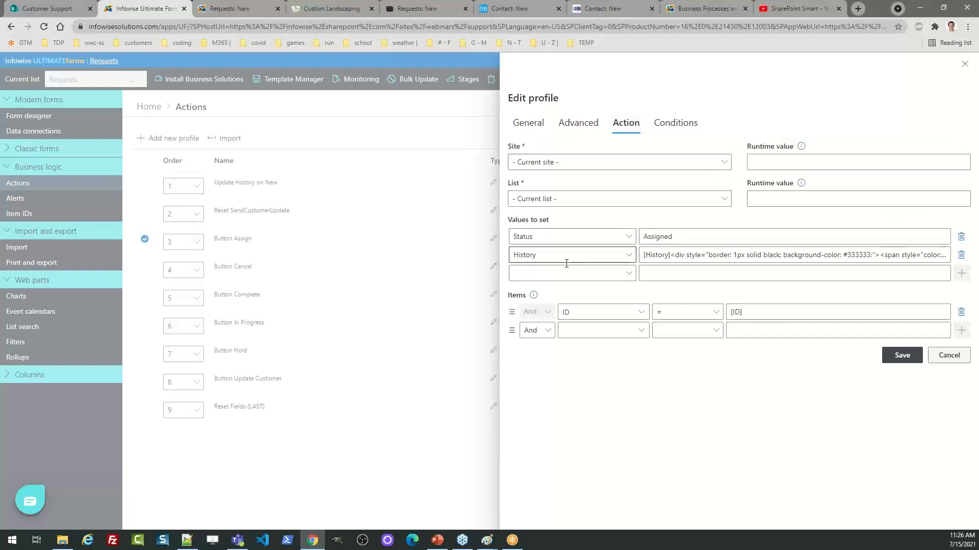
{"action": "left_click_drag", "start_coordinate": [643, 256], "coordinate": [597, 276]}
{"action": "left_click", "coordinate": [946, 355]}
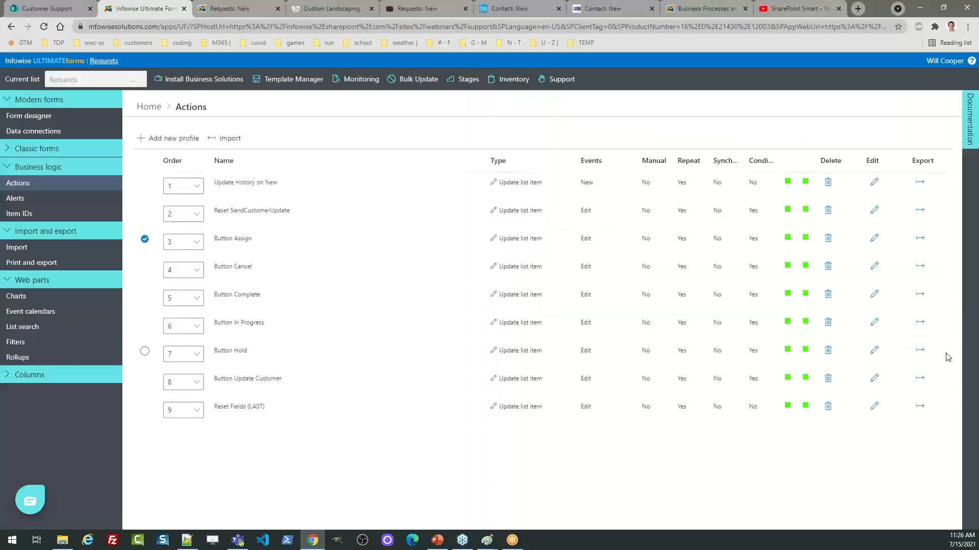
{"action": "left_click", "coordinate": [144, 239]}
Open the Status column's Color choice settings from the home overview
{"action": "left_click", "coordinate": [153, 108]}
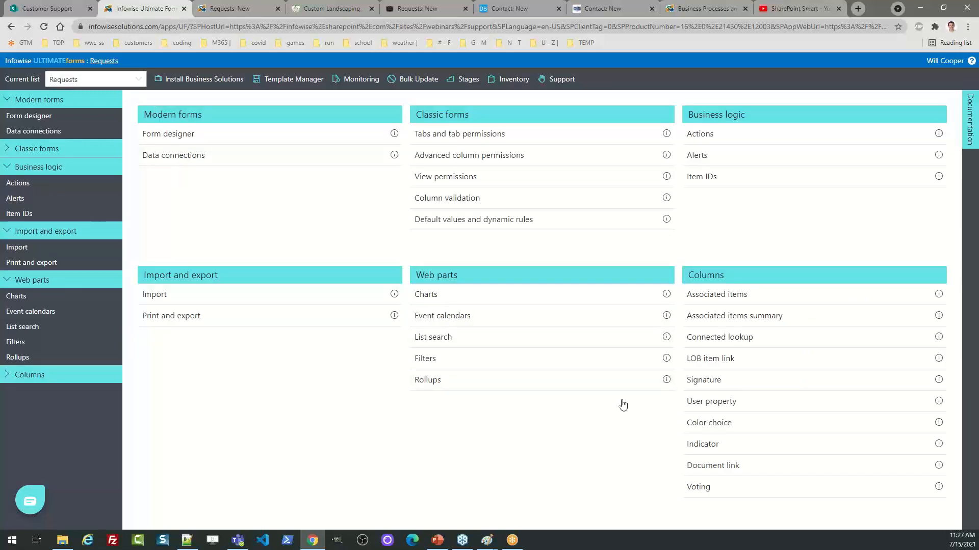
{"action": "left_click", "coordinate": [700, 424]}
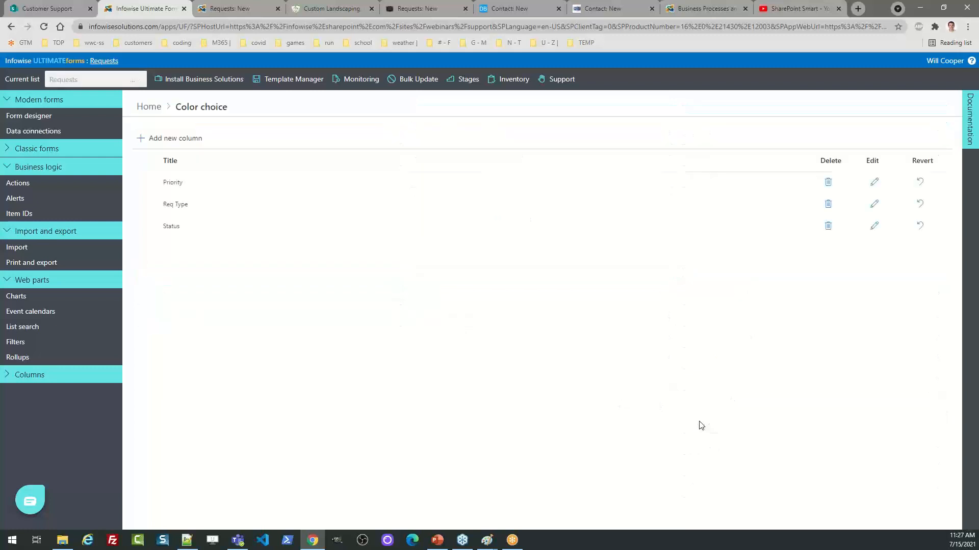
{"action": "left_click", "coordinate": [874, 226]}
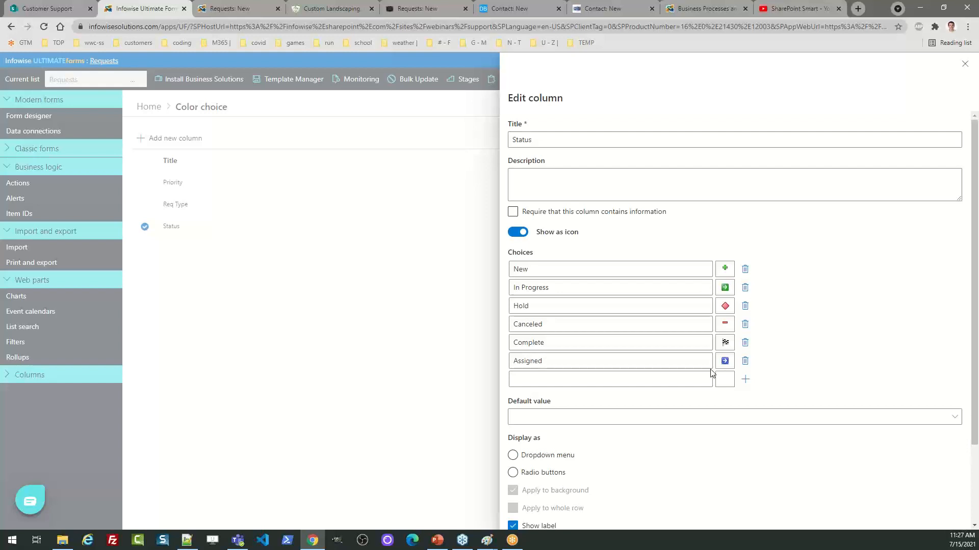
Browse the four icon sets for the New choice, then close the settings and return home
{"action": "left_click", "coordinate": [724, 271]}
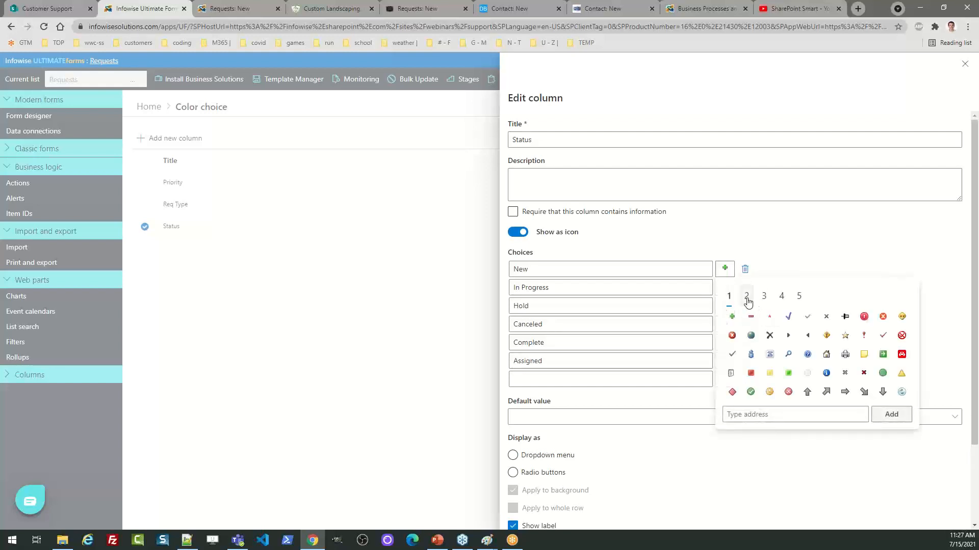
{"action": "left_click", "coordinate": [746, 298]}
{"action": "left_click", "coordinate": [764, 297]}
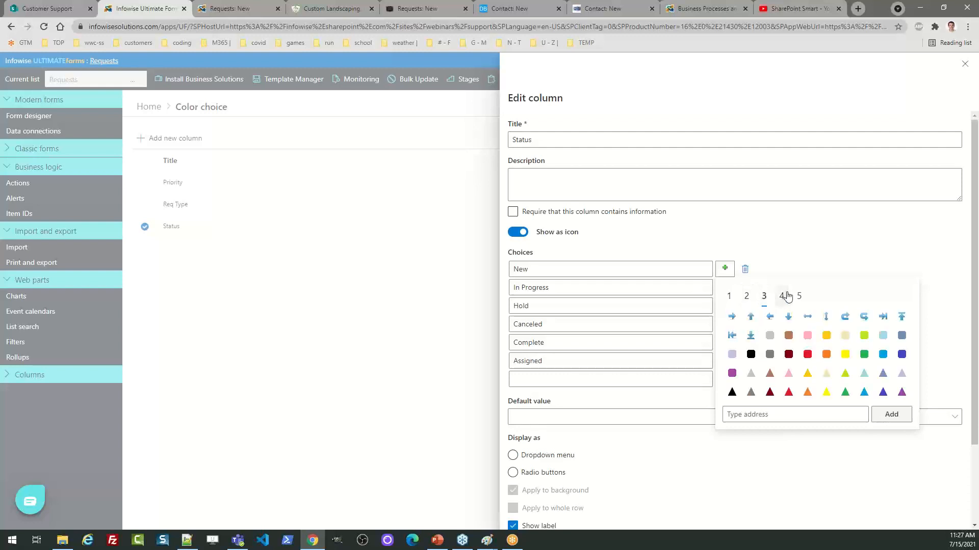
{"action": "left_click", "coordinate": [781, 297]}
{"action": "left_click", "coordinate": [729, 298]}
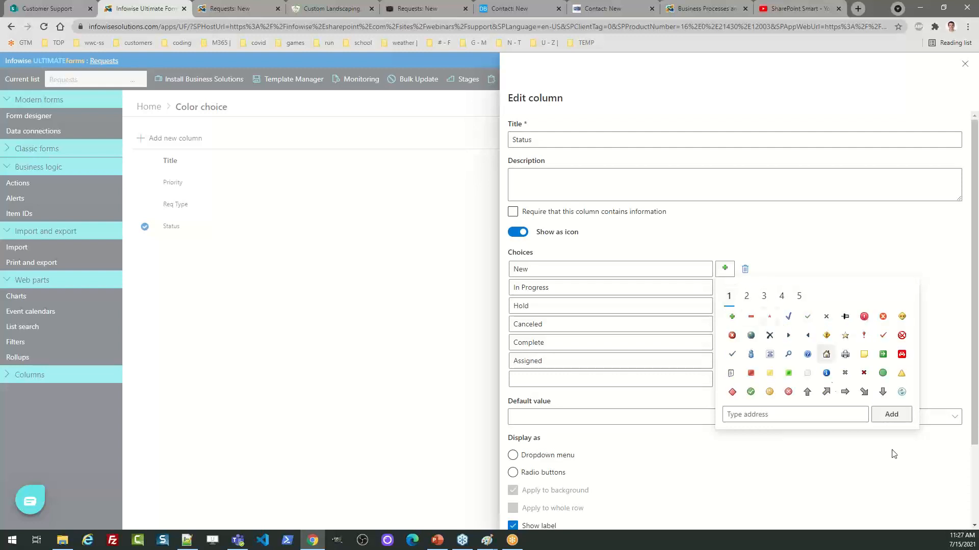
{"action": "left_click", "coordinate": [898, 415]}
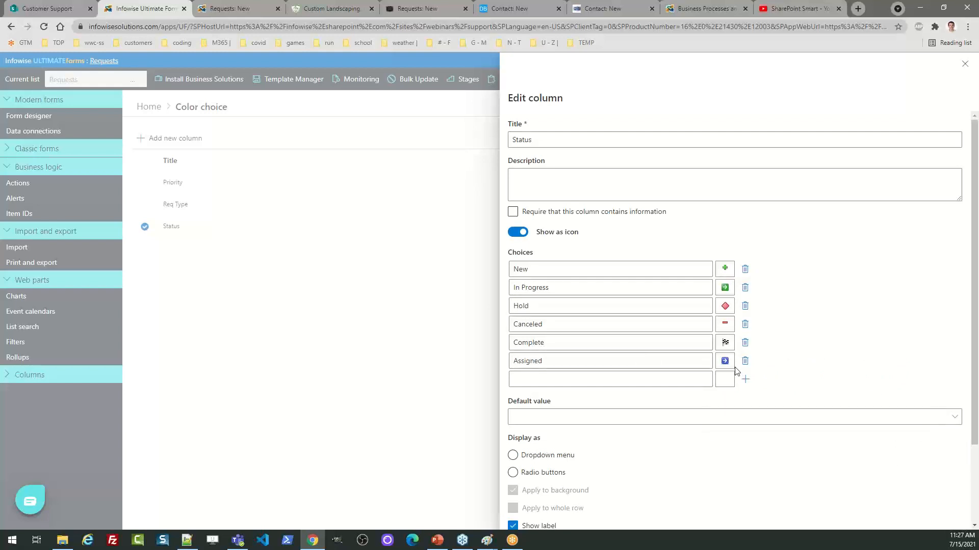
{"action": "left_click", "coordinate": [964, 65]}
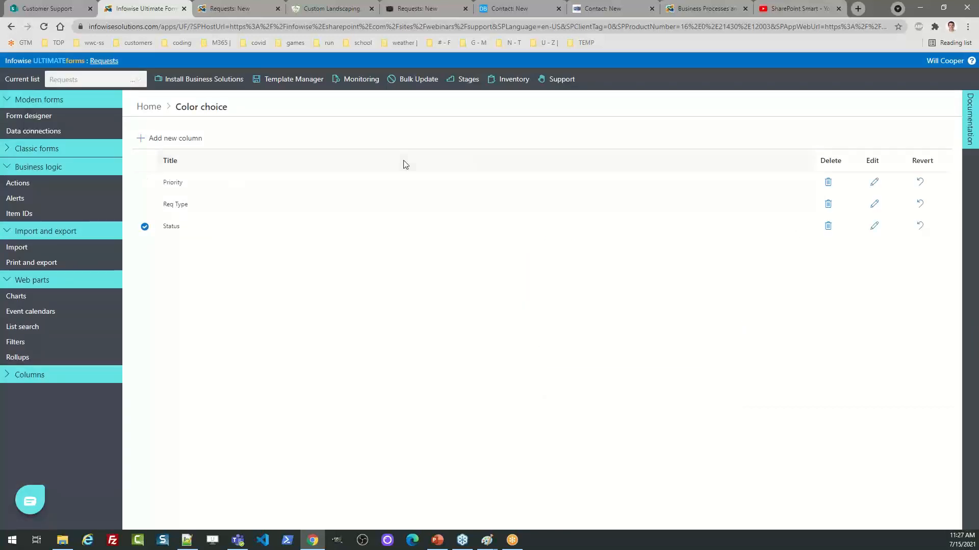
{"action": "left_click", "coordinate": [143, 115]}
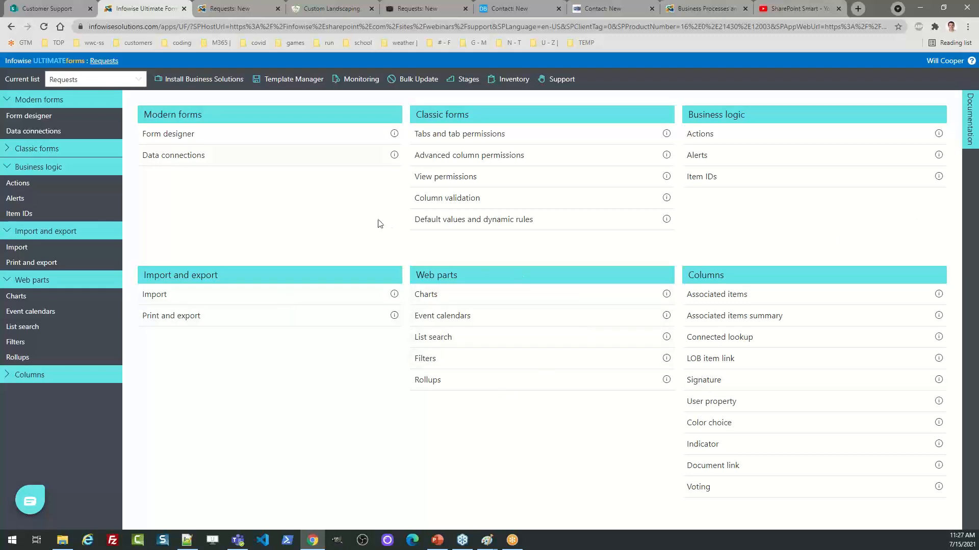
Return to the Support Requests list, then view the Infowise 'Business Processes Simplified' homepage
{"action": "left_click", "coordinate": [104, 62]}
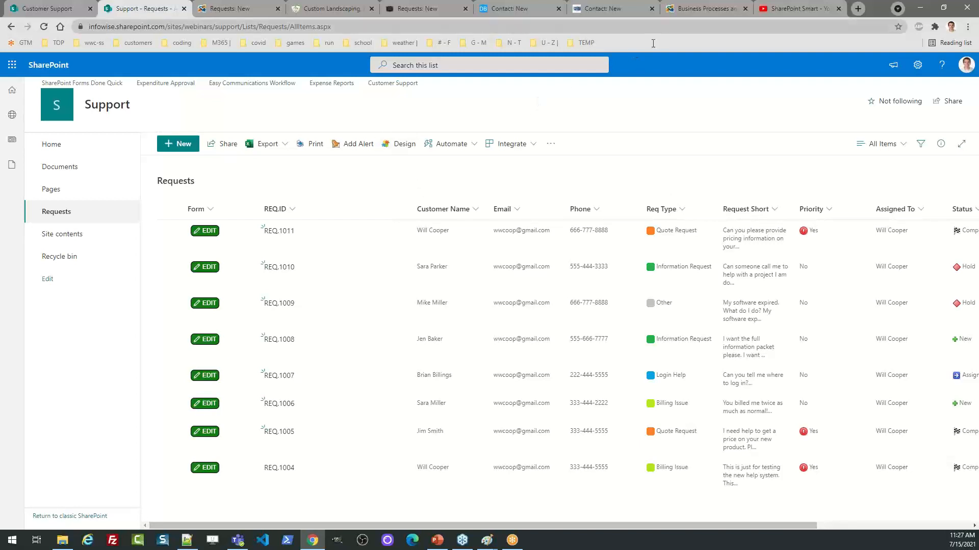
{"action": "left_click", "coordinate": [690, 7]}
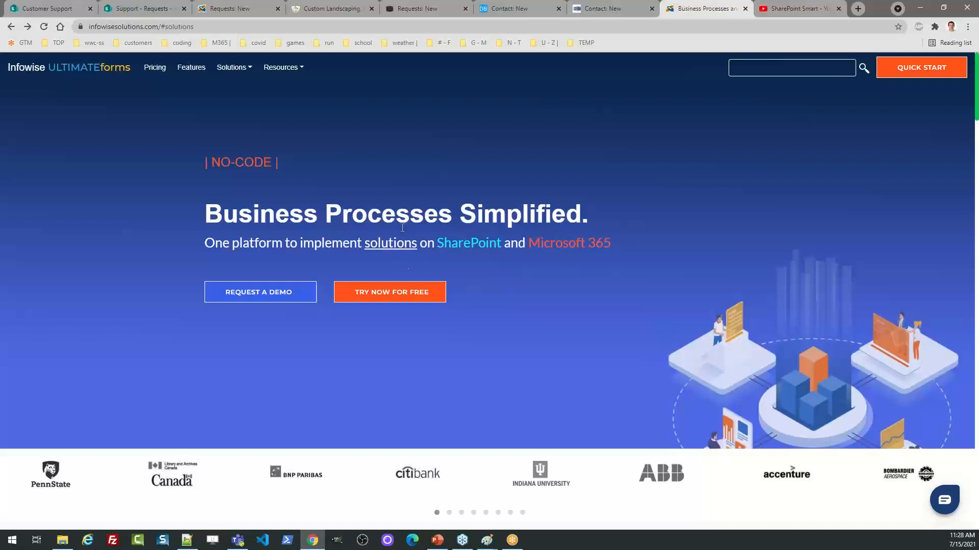
{"action": "left_click", "coordinate": [387, 294]}
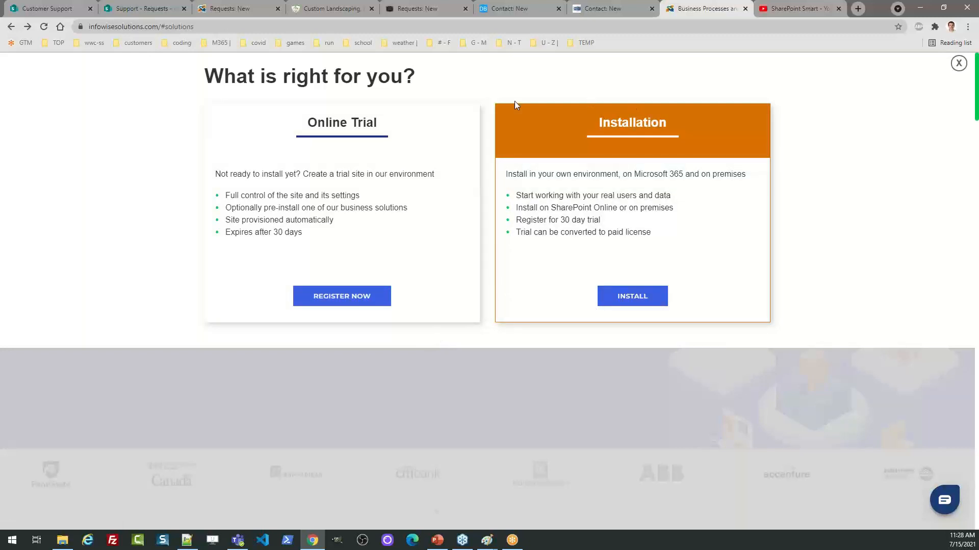
{"action": "left_click", "coordinate": [336, 297]}
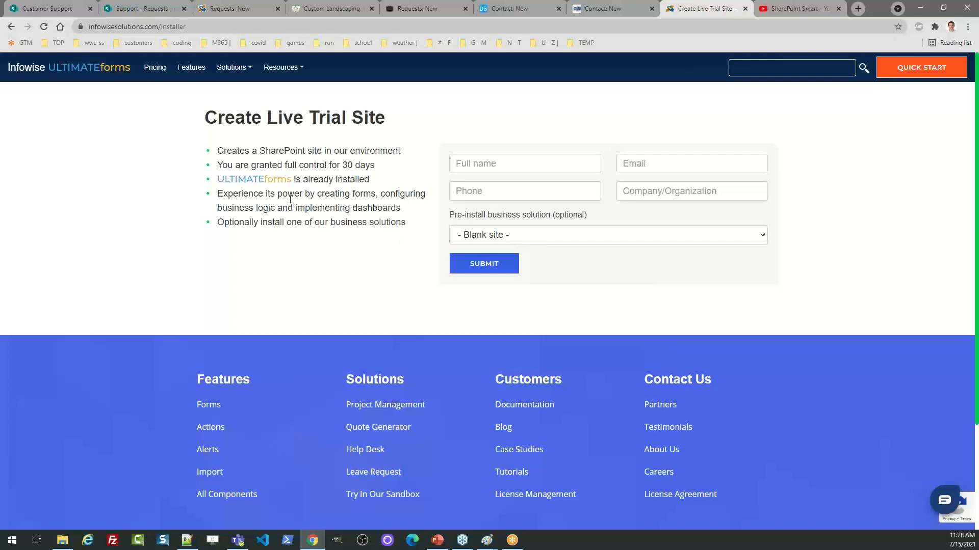
{"action": "left_click", "coordinate": [12, 27]}
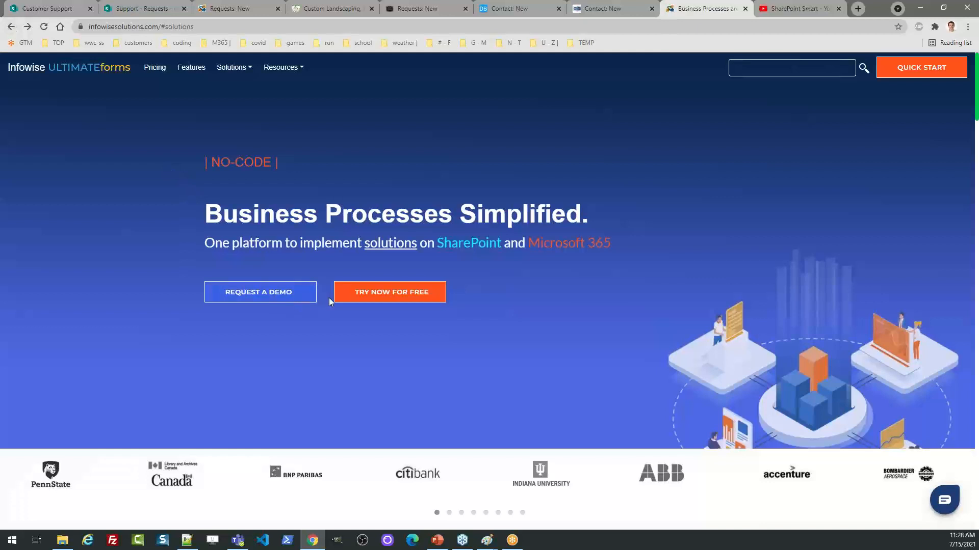
{"action": "left_click", "coordinate": [372, 299]}
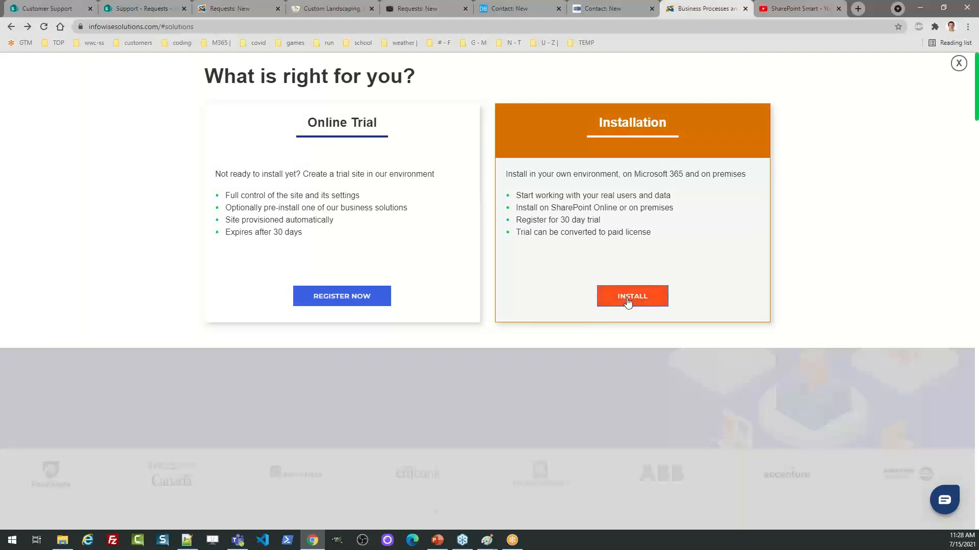
{"action": "left_click", "coordinate": [958, 63]}
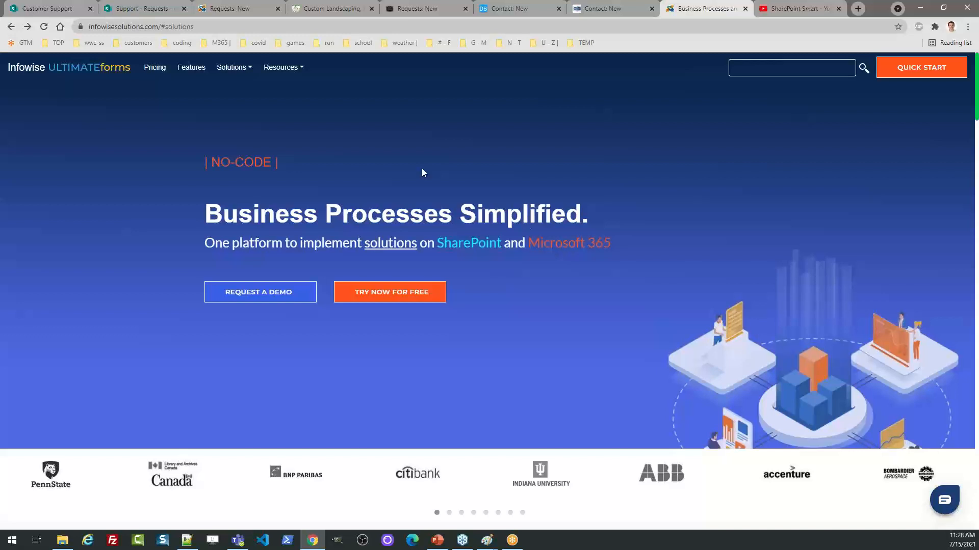
{"action": "left_click", "coordinate": [304, 72]}
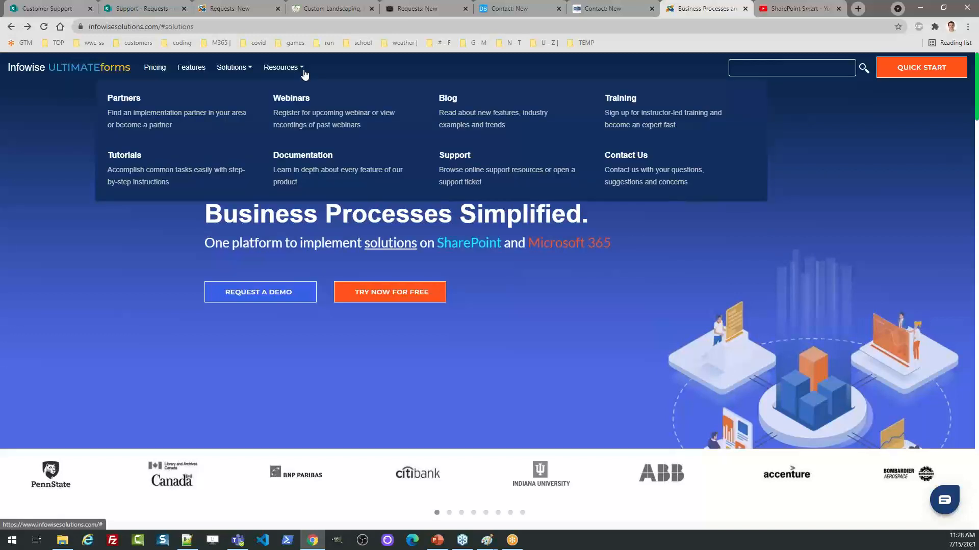
{"action": "left_click", "coordinate": [625, 98]}
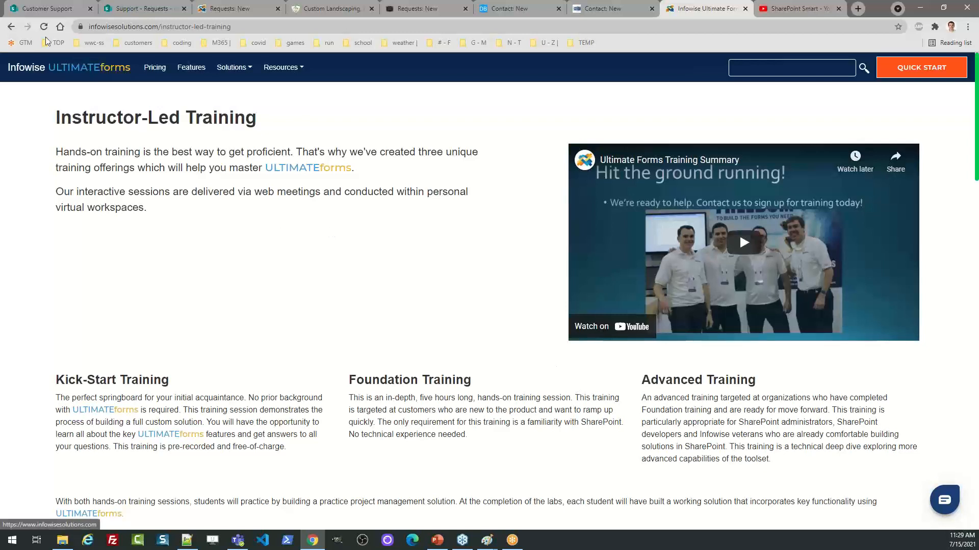
{"action": "left_click", "coordinate": [11, 27]}
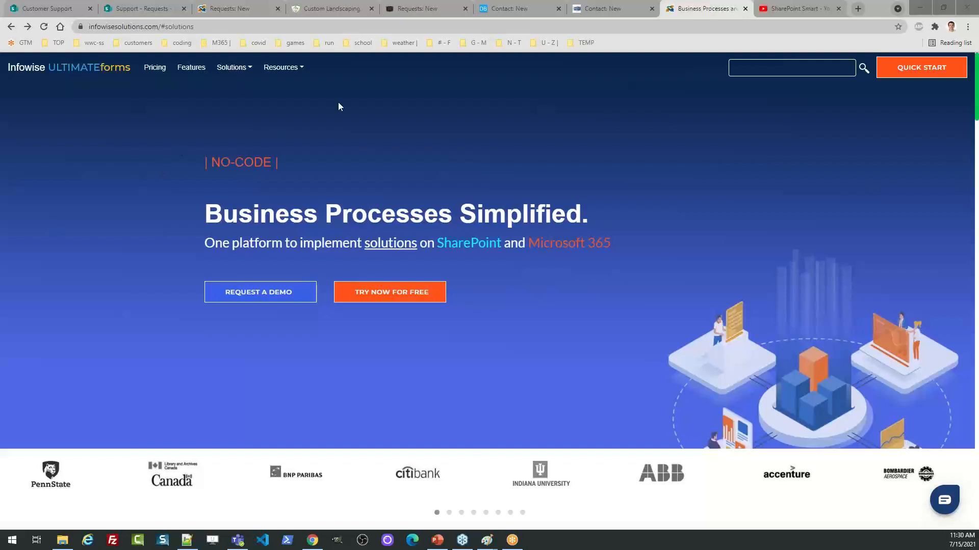
Browse the example contact, landscaping and Infowise-hosted request forms, ending on the Requests list
{"action": "left_click", "coordinate": [596, 8]}
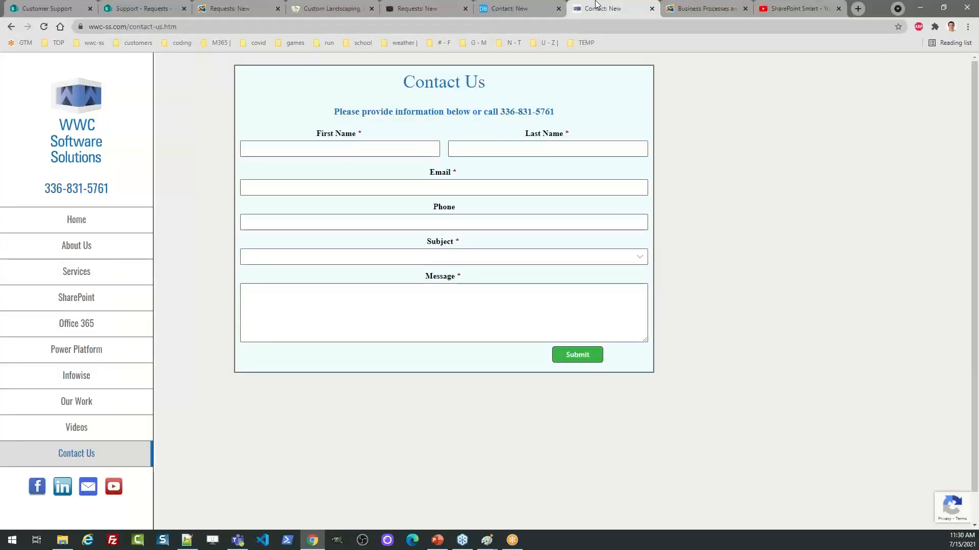
{"action": "left_click", "coordinate": [502, 5]}
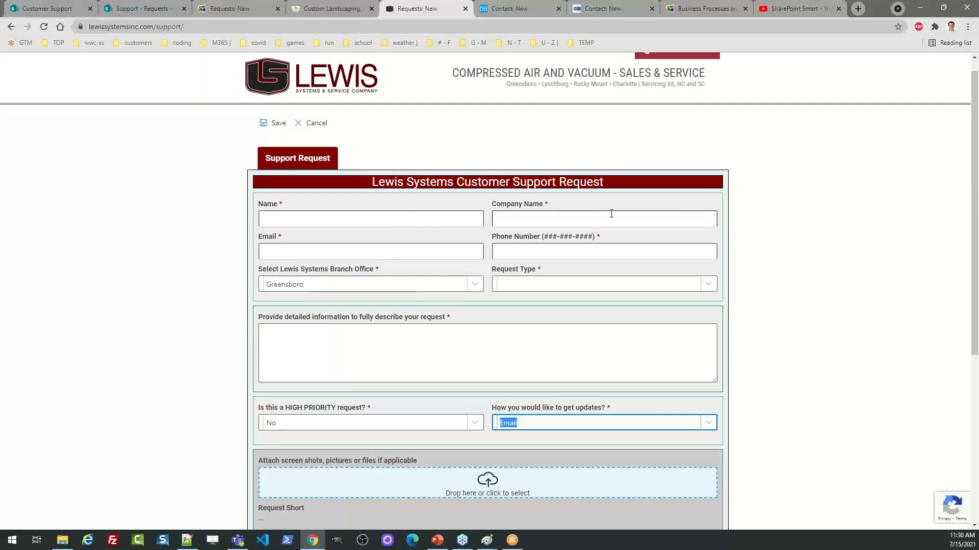
{"action": "left_click_drag", "start_coordinate": [976, 253], "coordinate": [965, 212]}
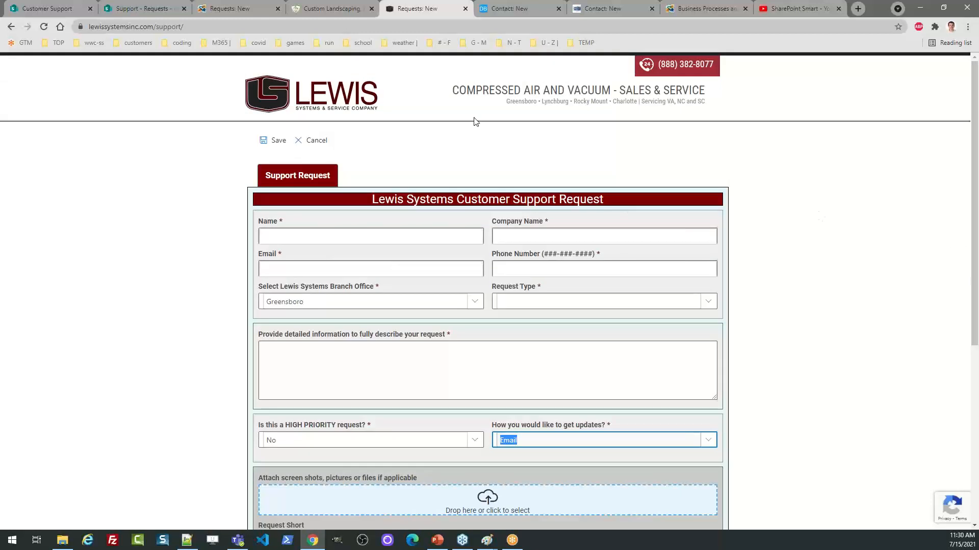
{"action": "left_click", "coordinate": [341, 9]}
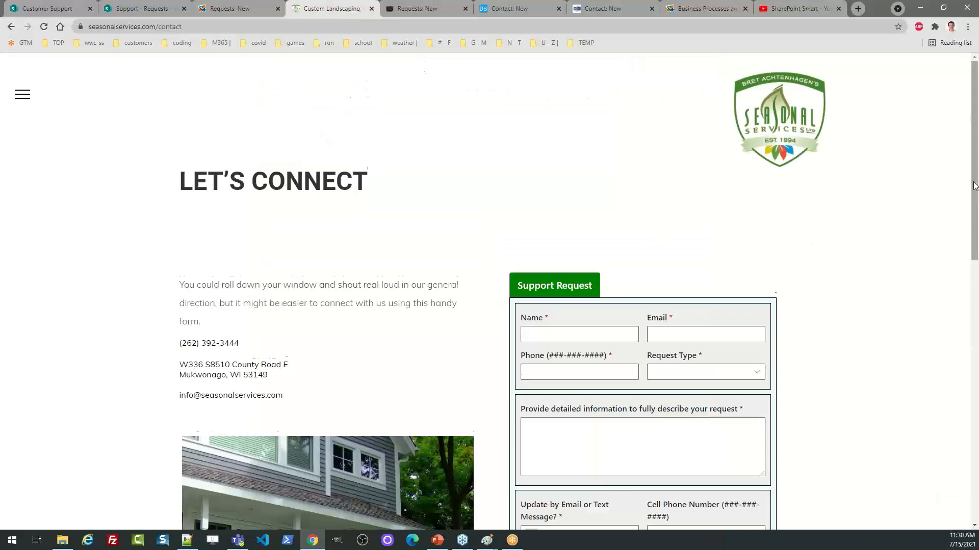
{"action": "scroll", "coordinate": [974, 185], "scroll_direction": "down", "scroll_amount": 4}
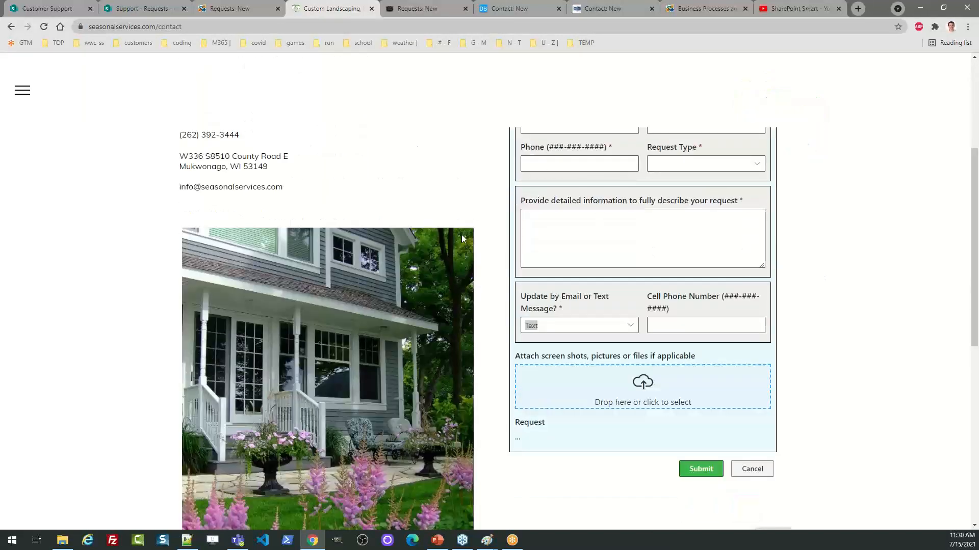
{"action": "scroll", "coordinate": [970, 197], "scroll_direction": "up", "scroll_amount": 4}
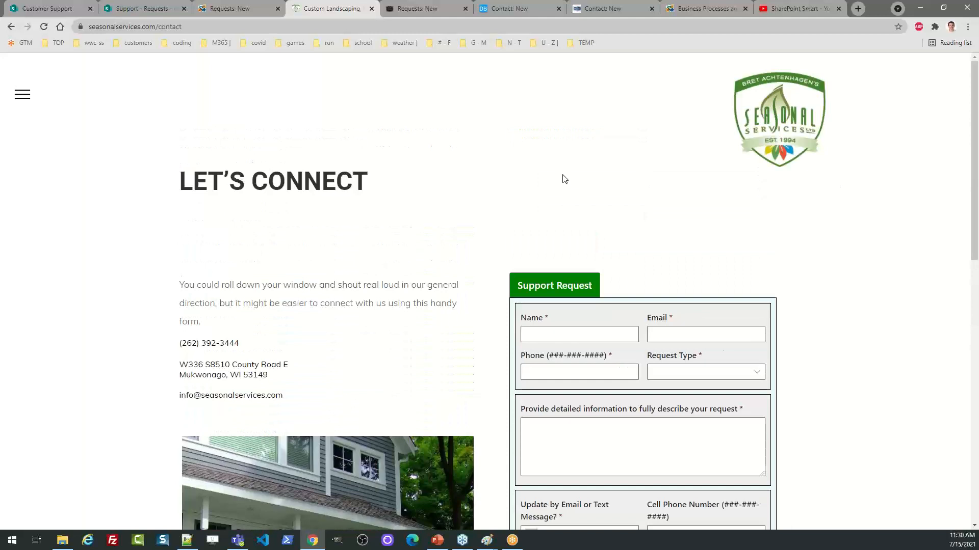
{"action": "left_click", "coordinate": [245, 4]}
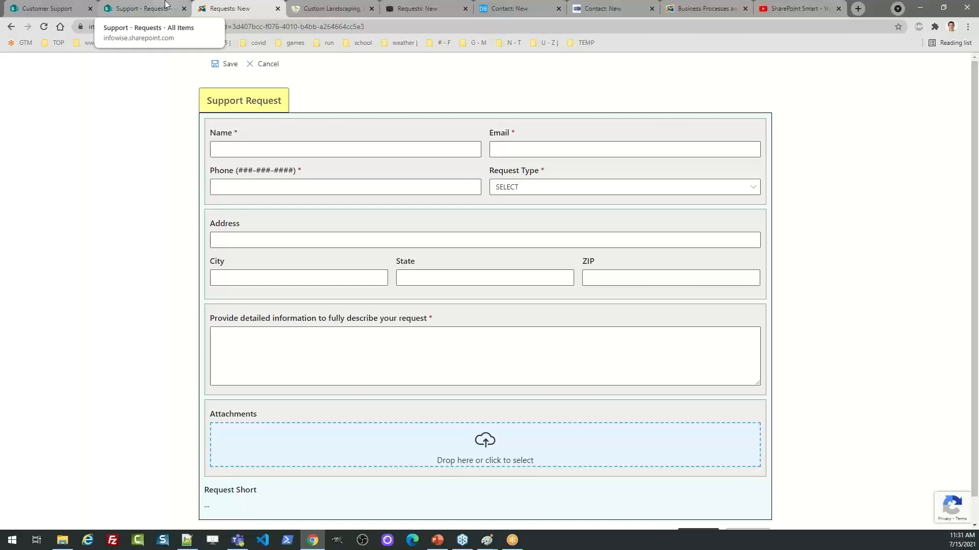
{"action": "left_click", "coordinate": [146, 6]}
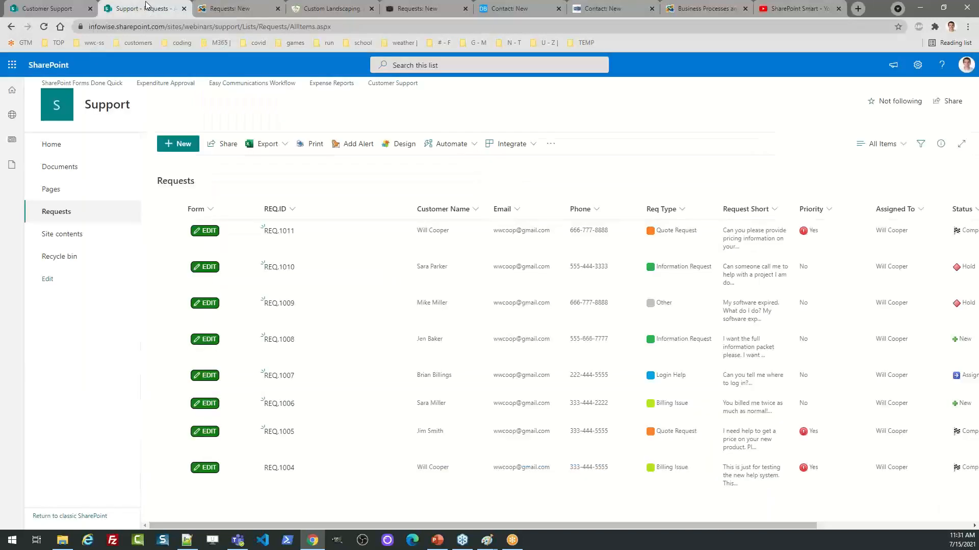
Review the Requests form's External form settings in the form designer, then show Customer Support
{"action": "left_click", "coordinate": [397, 147]}
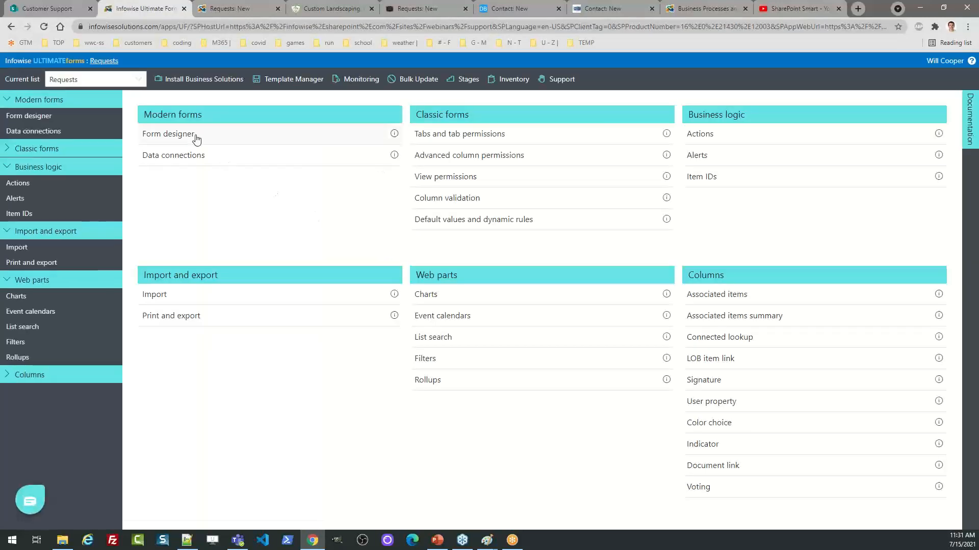
{"action": "left_click", "coordinate": [195, 136]}
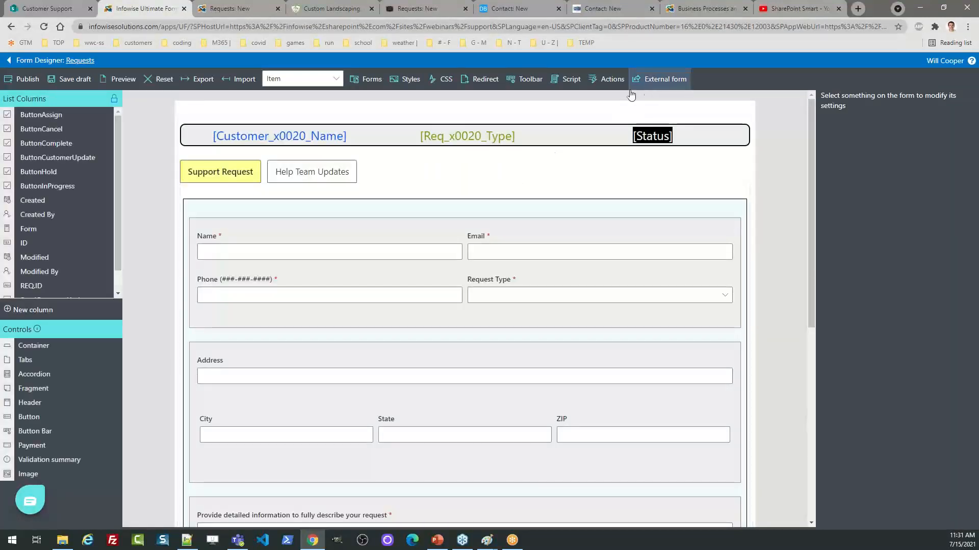
{"action": "left_click", "coordinate": [667, 81]}
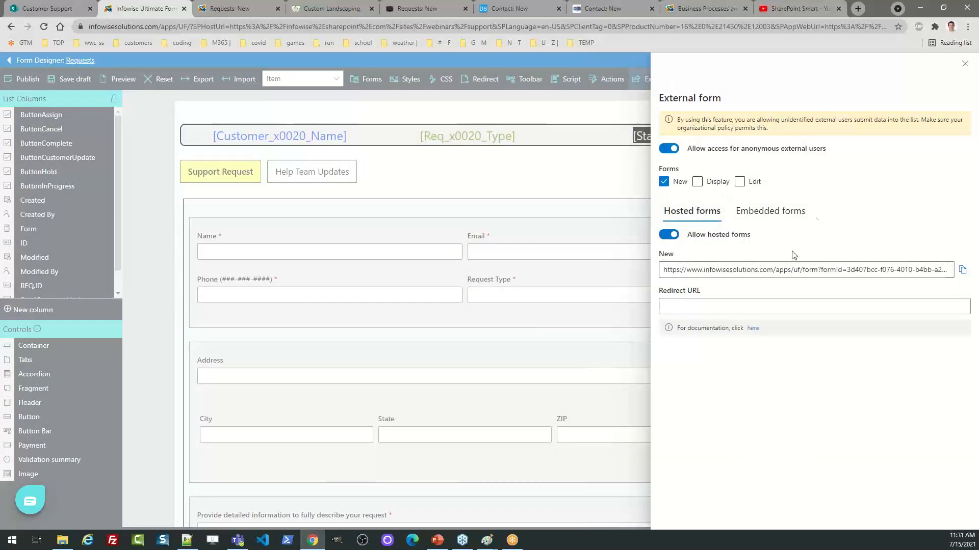
{"action": "left_click", "coordinate": [964, 63]}
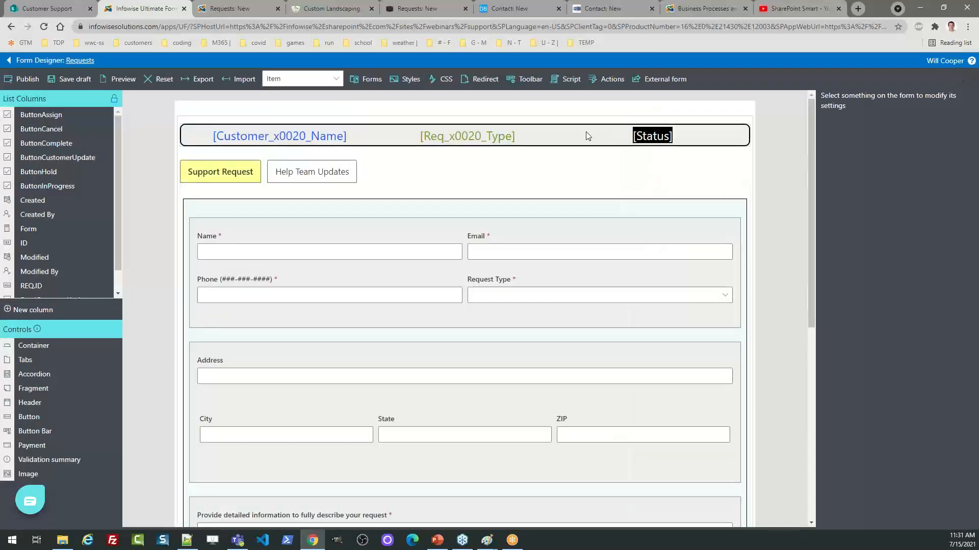
{"action": "left_click", "coordinate": [57, 8]}
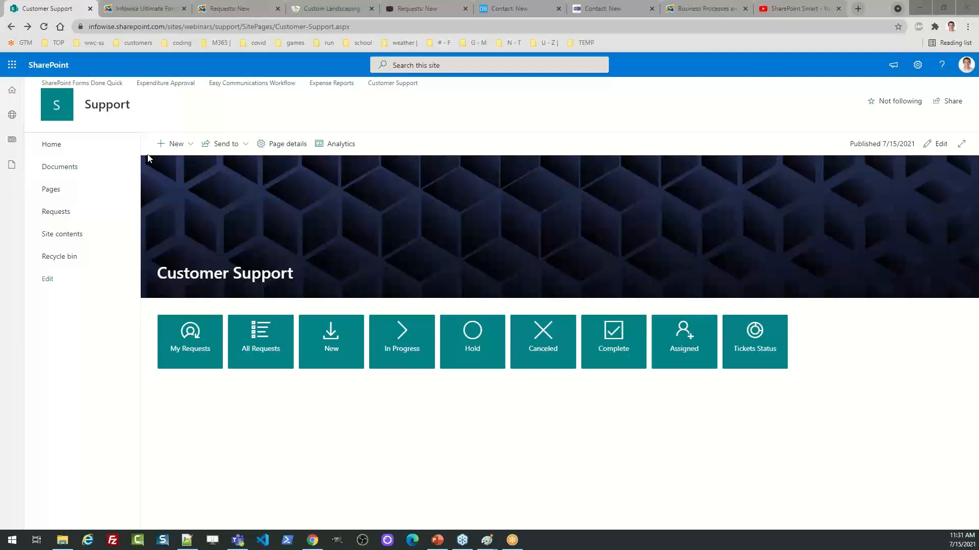
List the Infowise Webinars sample solutions on the Install Business Solutions page
{"action": "left_click", "coordinate": [158, 11]}
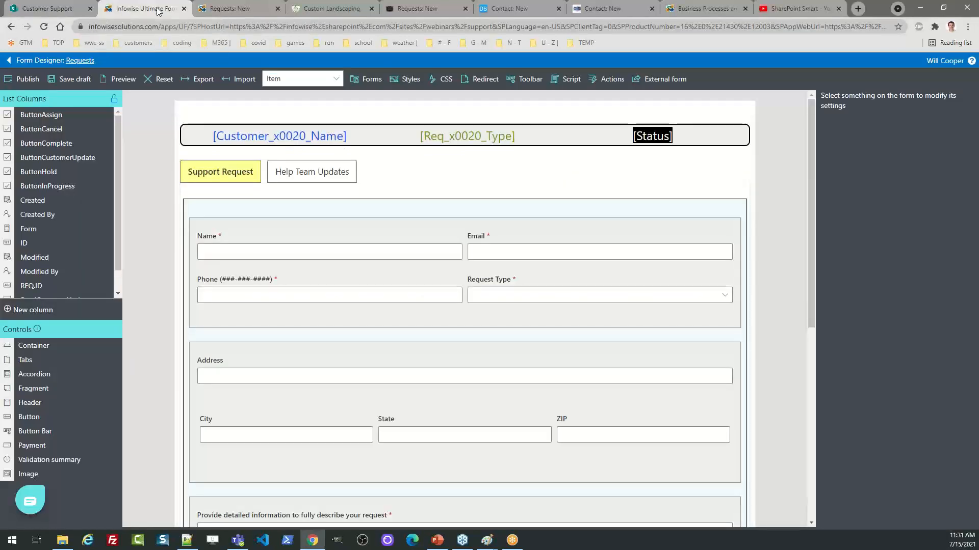
{"action": "left_click", "coordinate": [9, 60]}
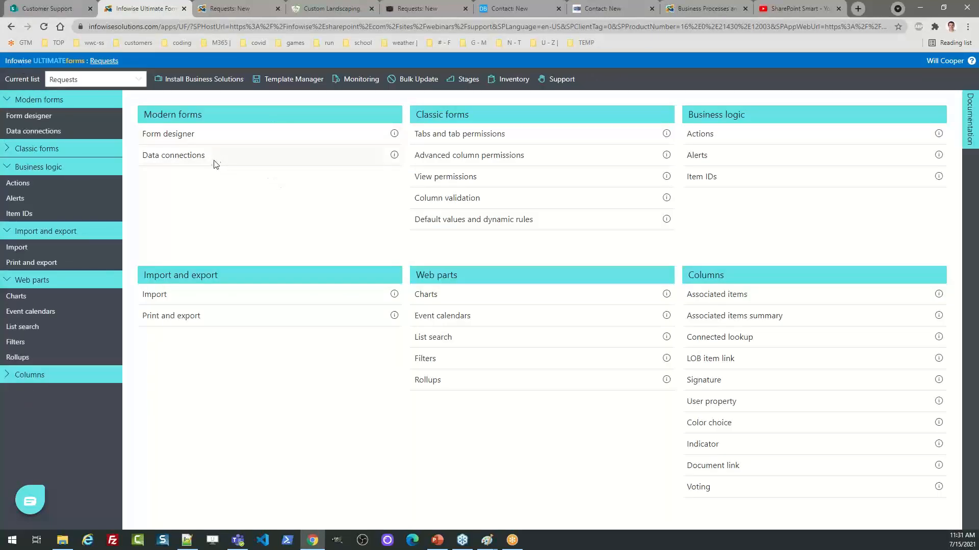
{"action": "left_click", "coordinate": [199, 82]}
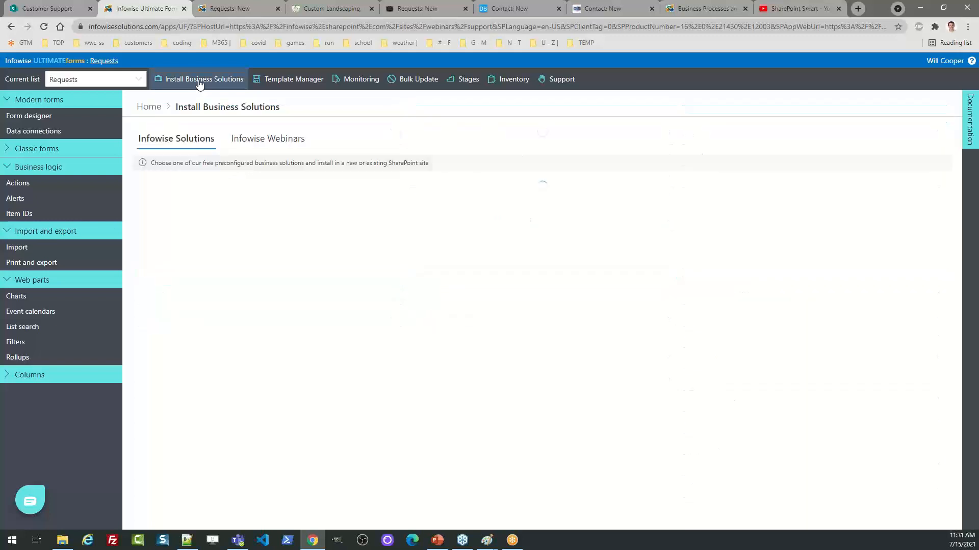
{"action": "left_click", "coordinate": [227, 139]}
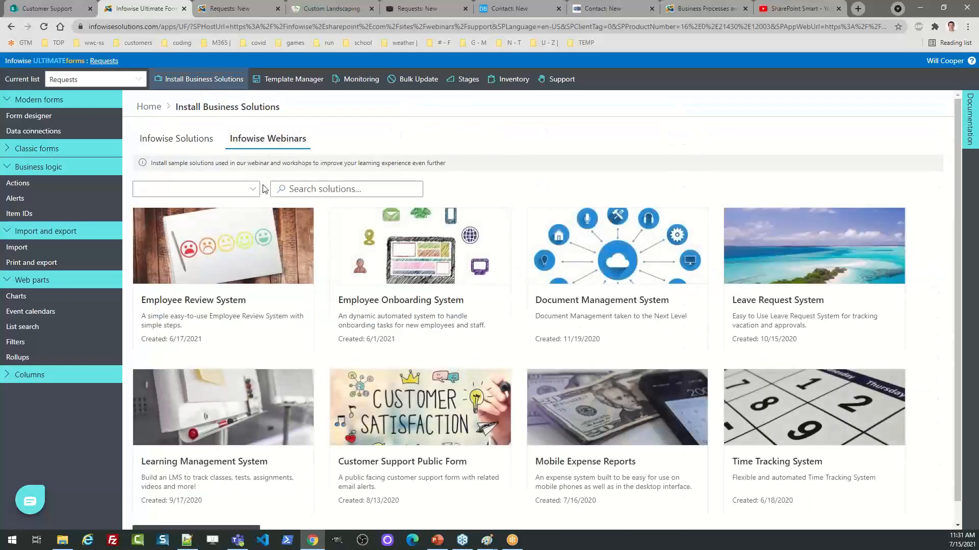